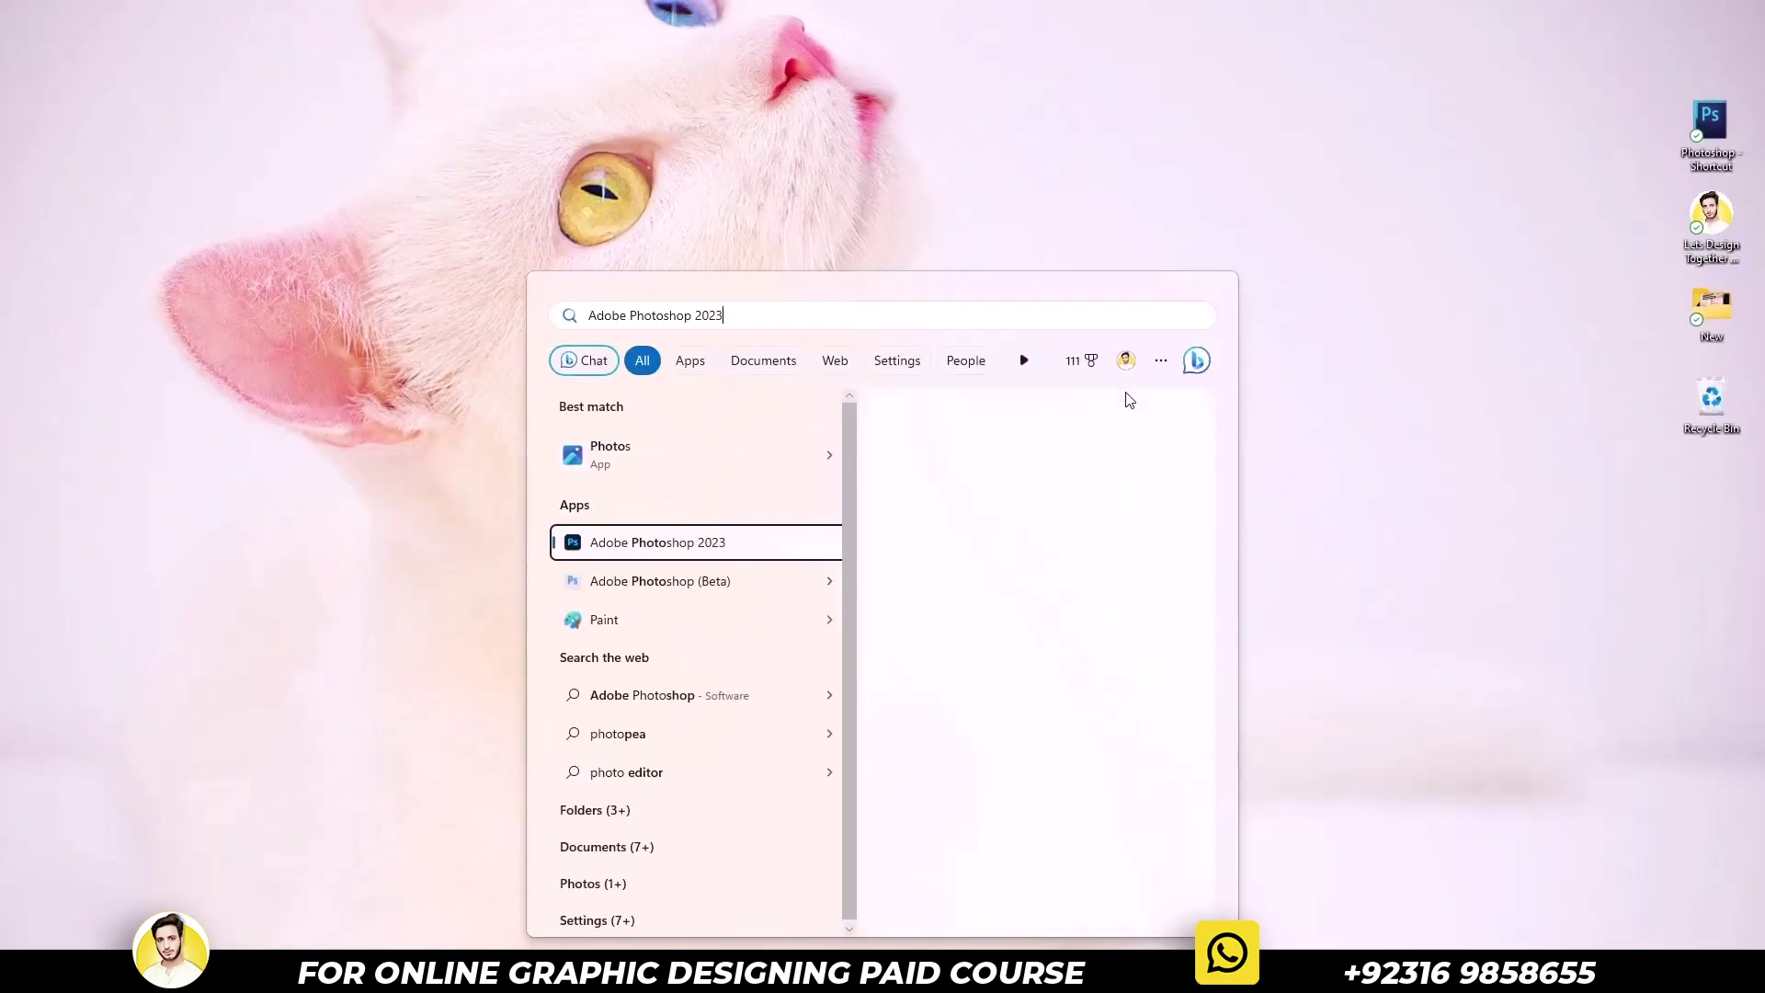
{"action": "key", "text": "Down"}
Launch Adobe Photoshop 2023 from the search results
{"action": "key", "text": "Return"}
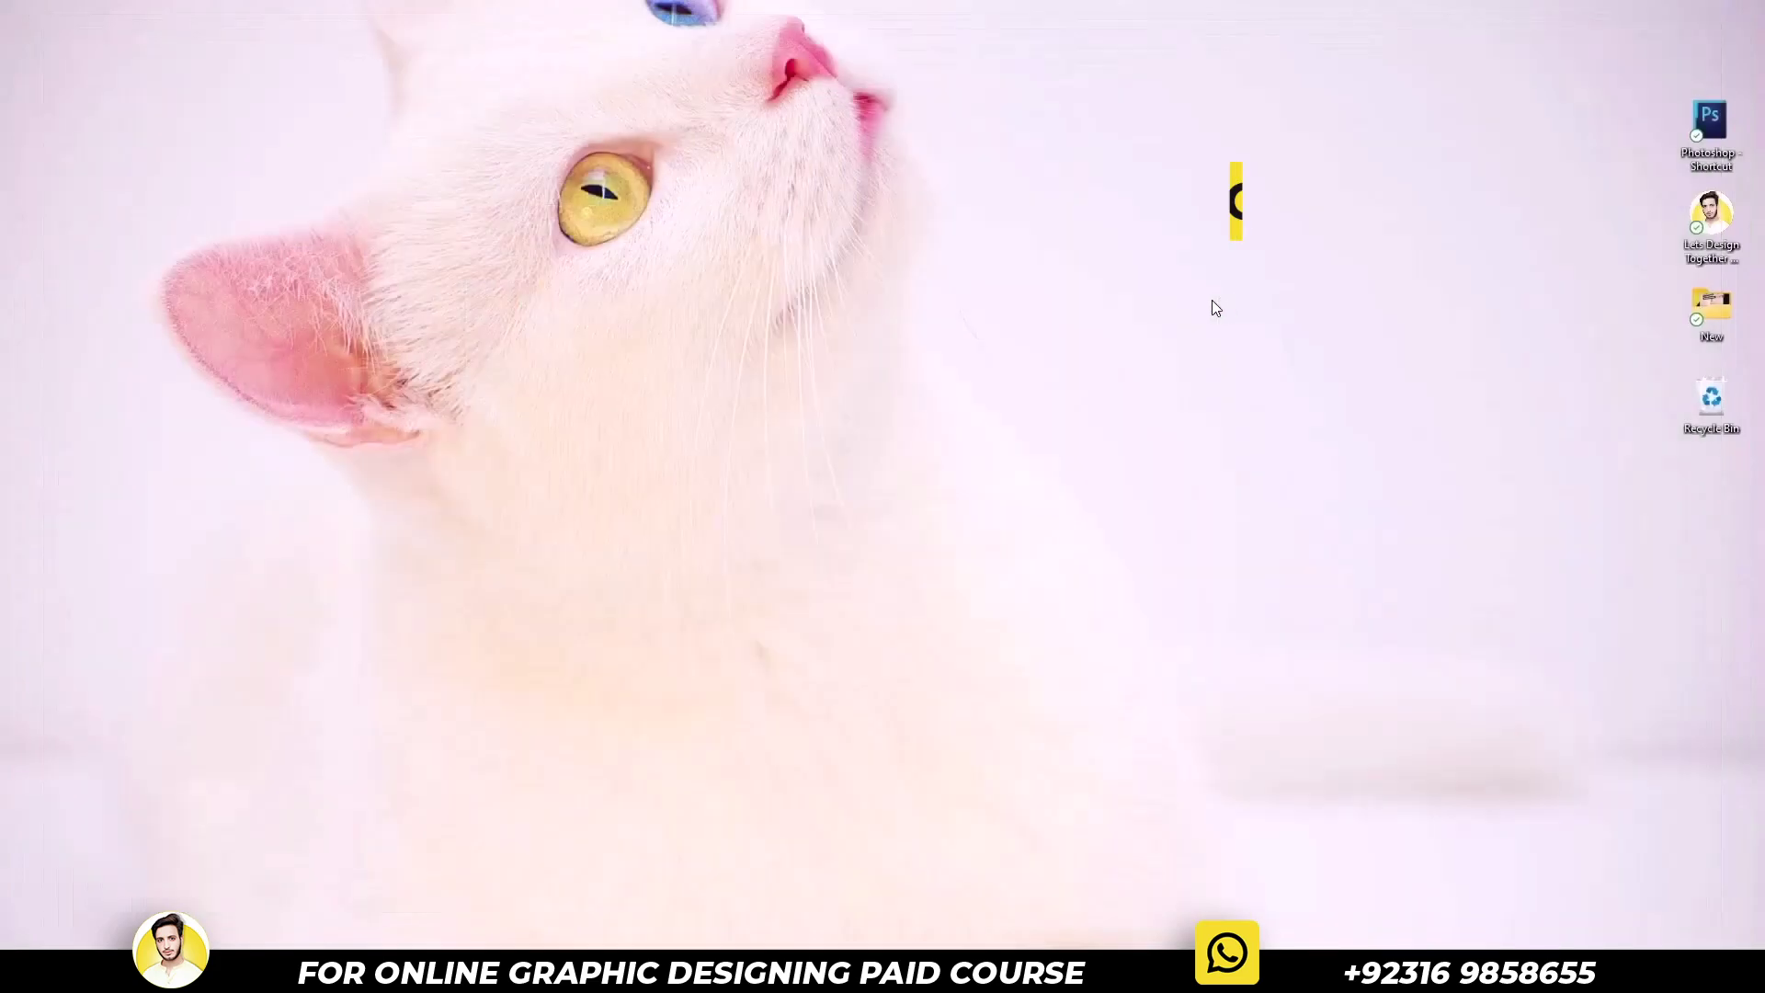
Open Creative Cloud from the Start menu and sign out of the Adobe account
{"action": "key", "text": "super"}
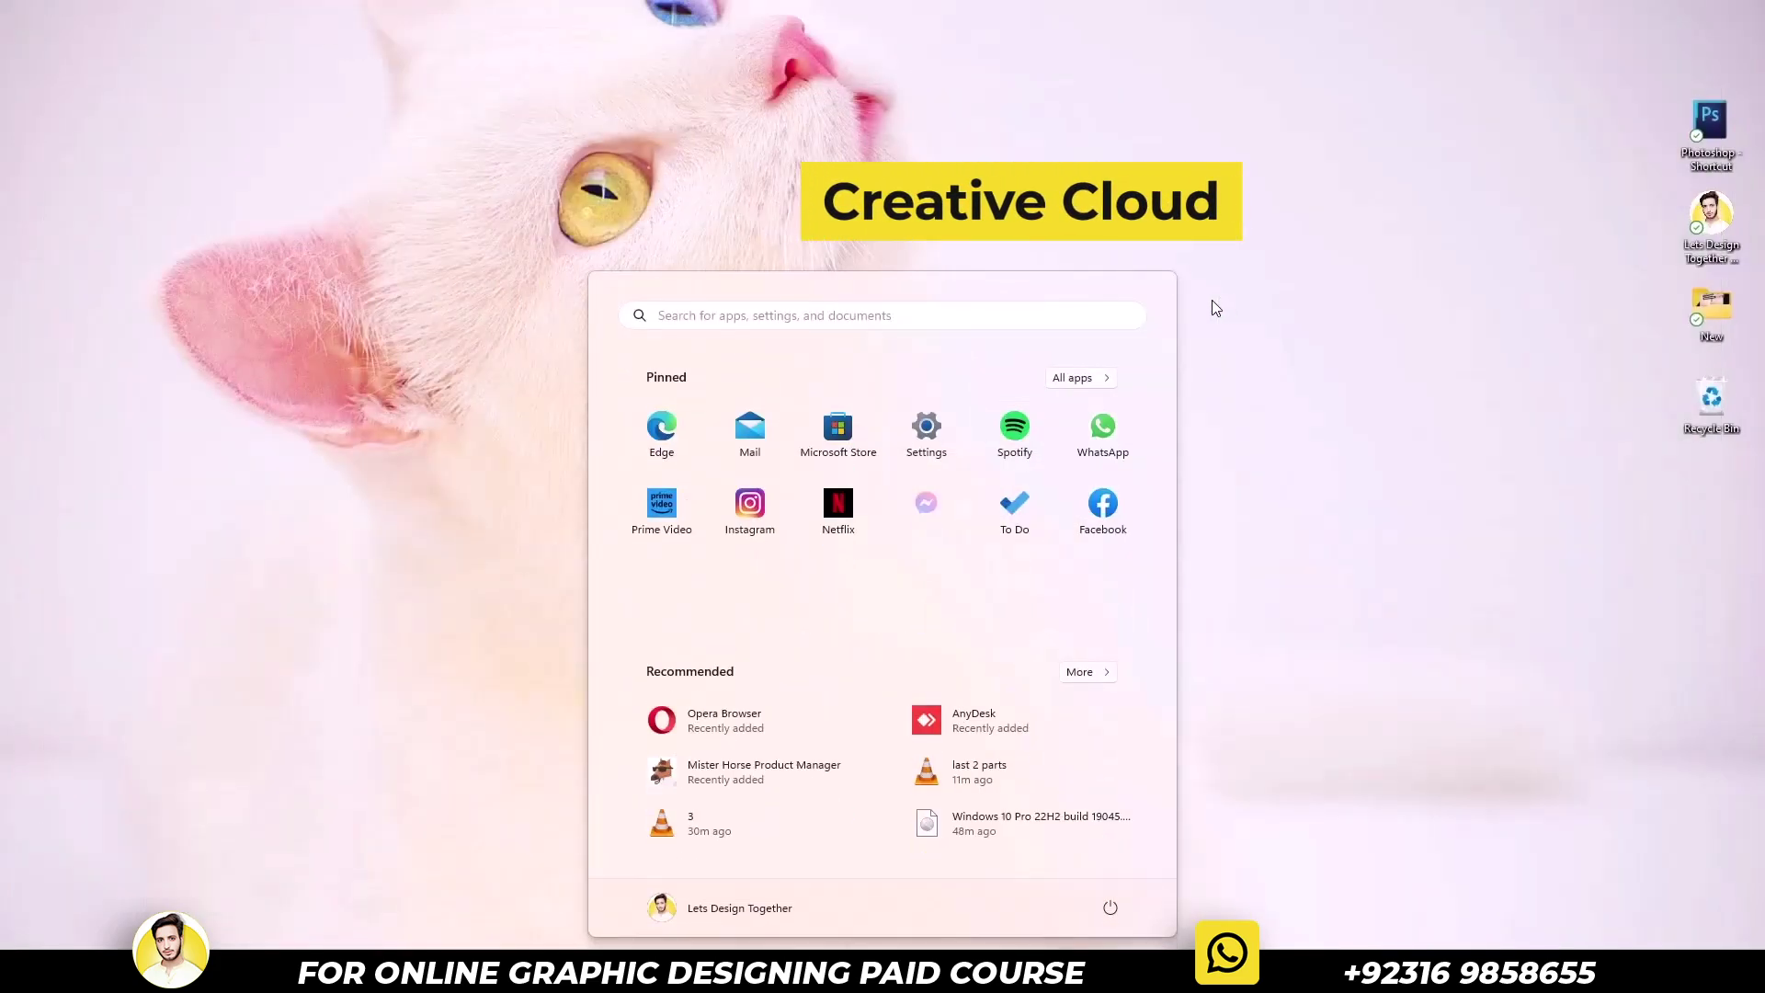
{"action": "type", "text": "creat"}
{"action": "key", "text": "Return"}
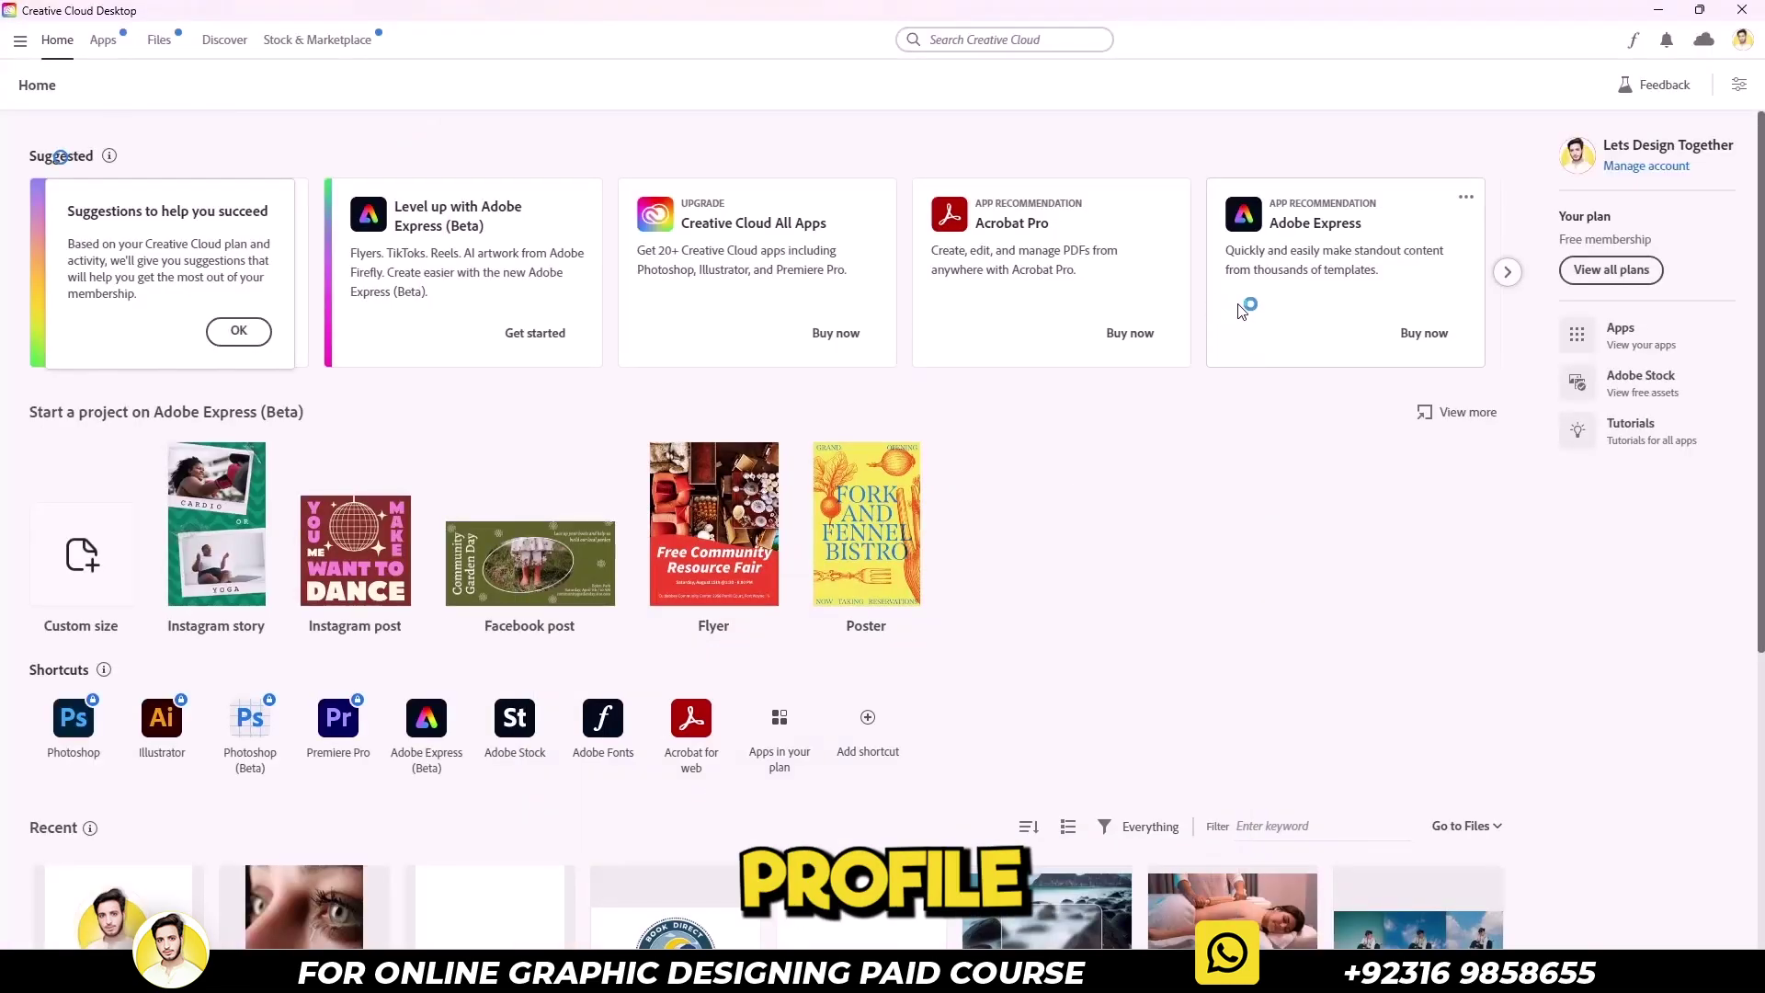
{"action": "left_click", "coordinate": [1741, 44]}
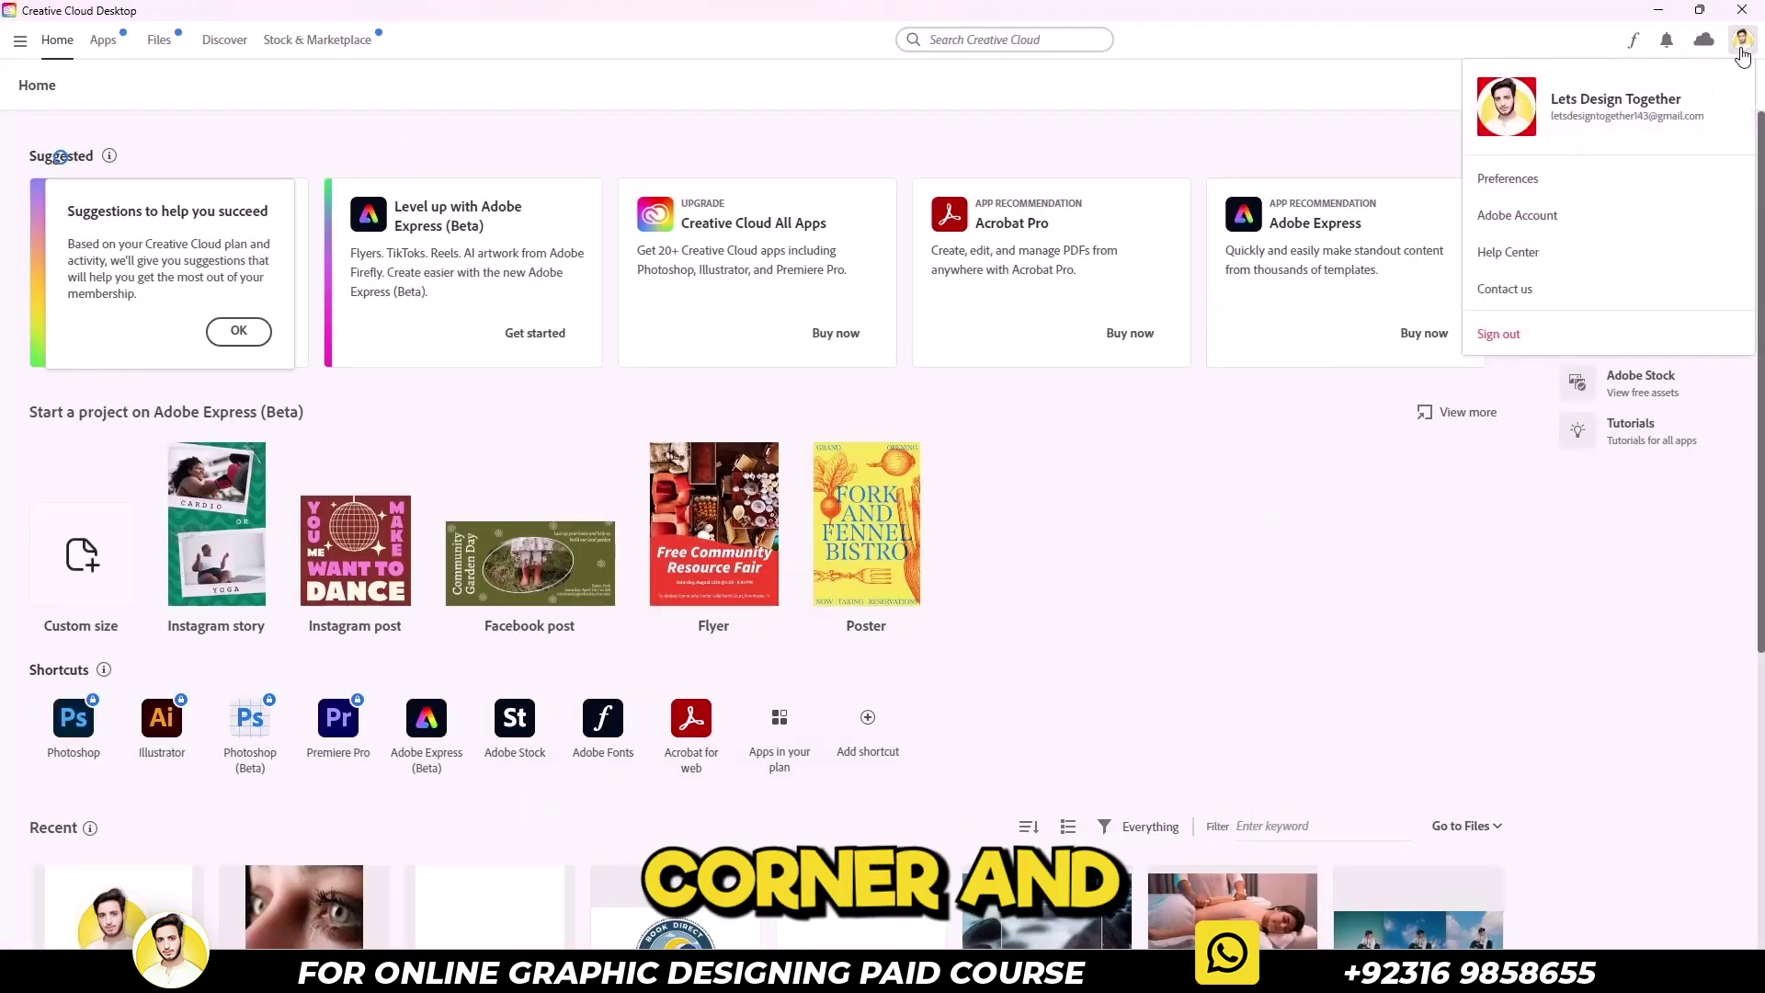
{"action": "left_click", "coordinate": [1507, 335]}
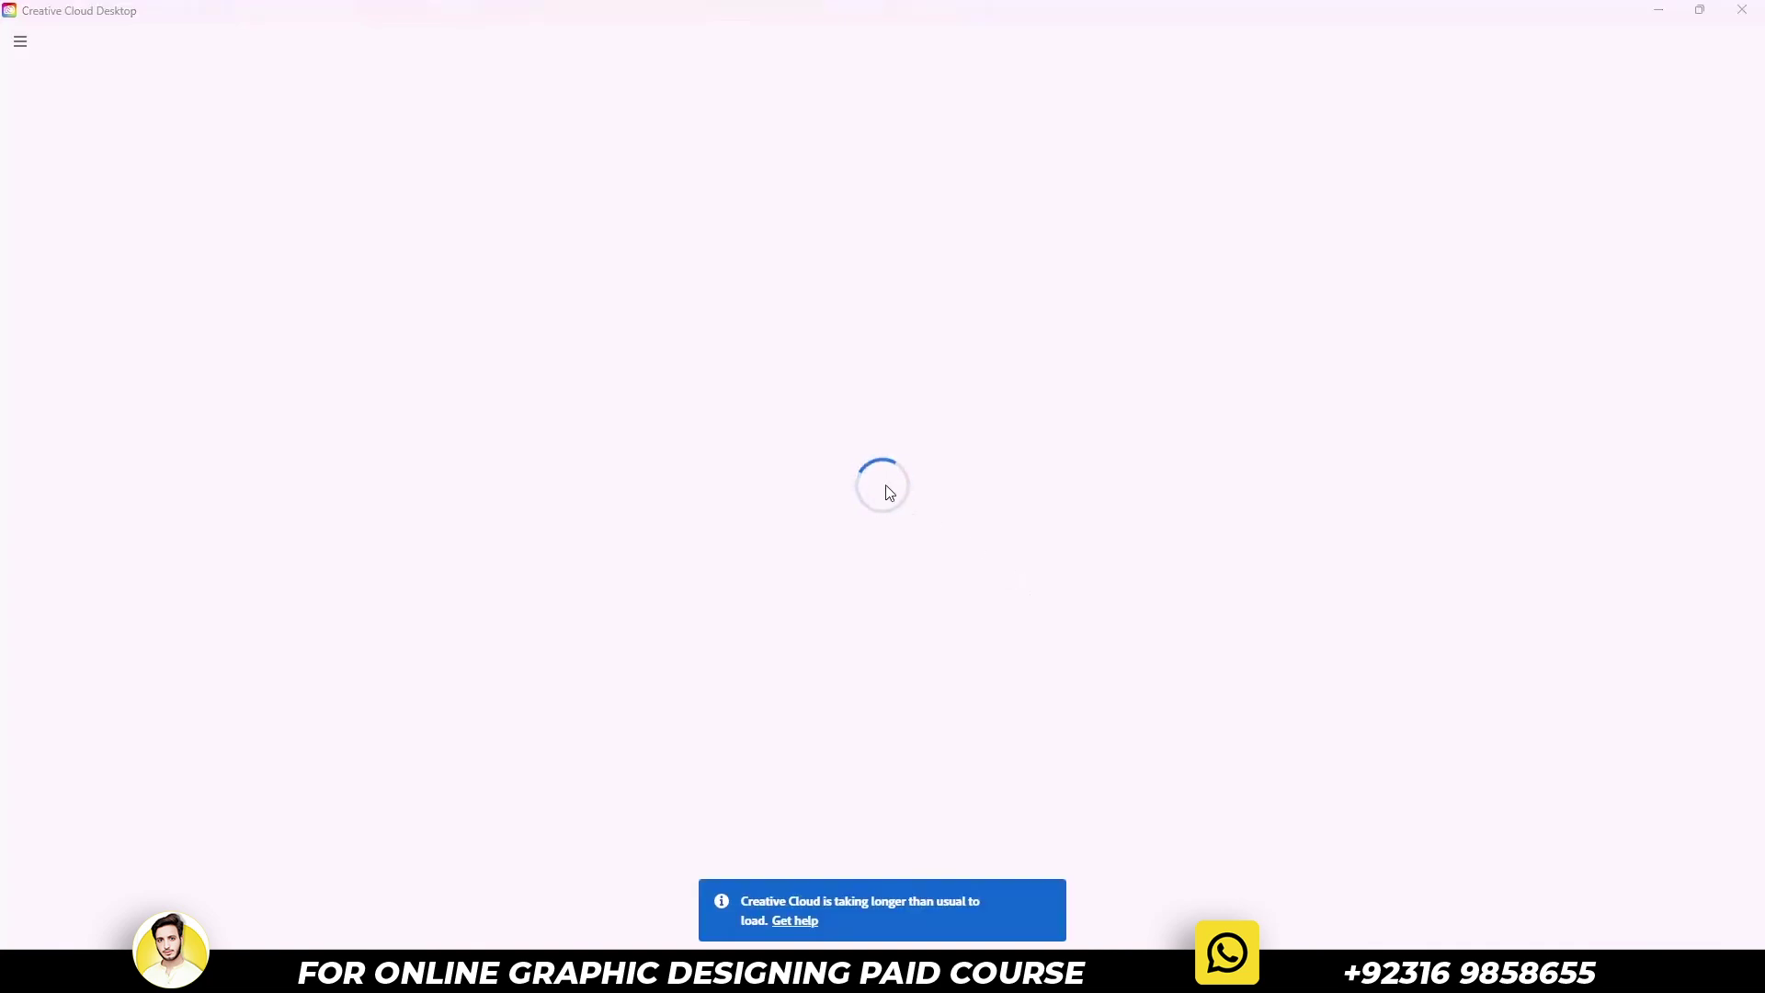
Launch Google Chrome from the Start menu
{"action": "key", "text": "super"}
{"action": "type", "text": "ch"}
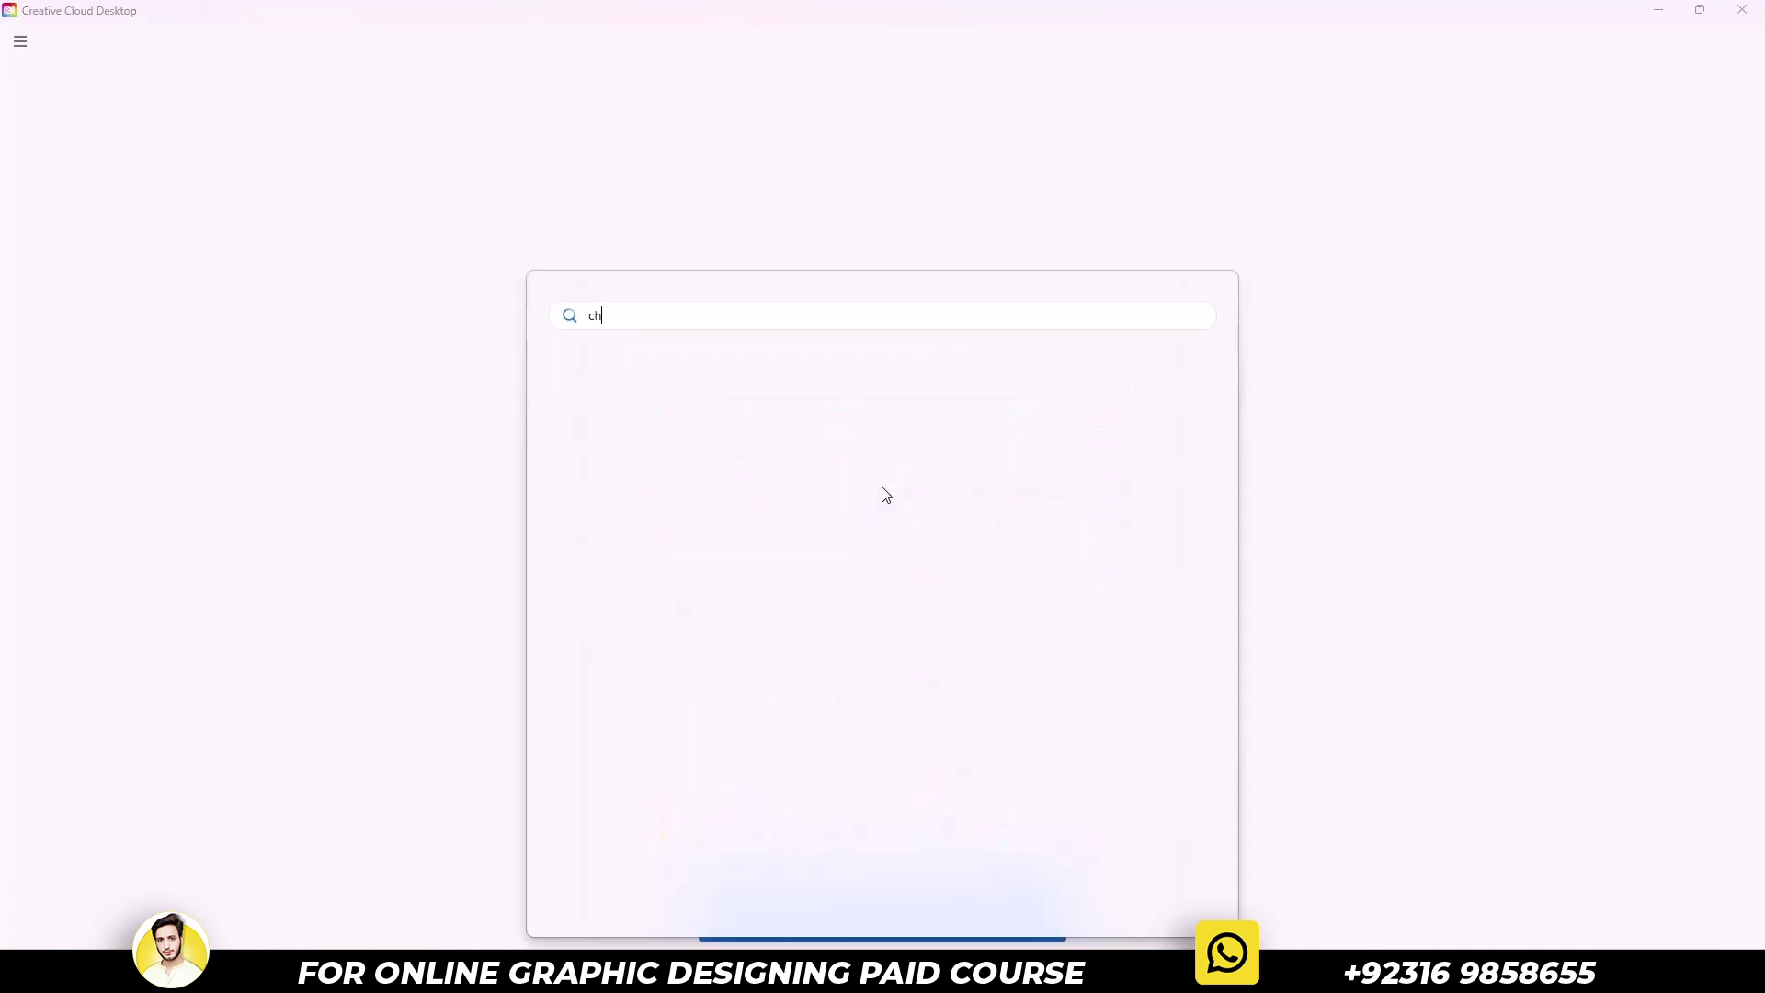
{"action": "type", "text": "rome"}
{"action": "key", "text": "Return"}
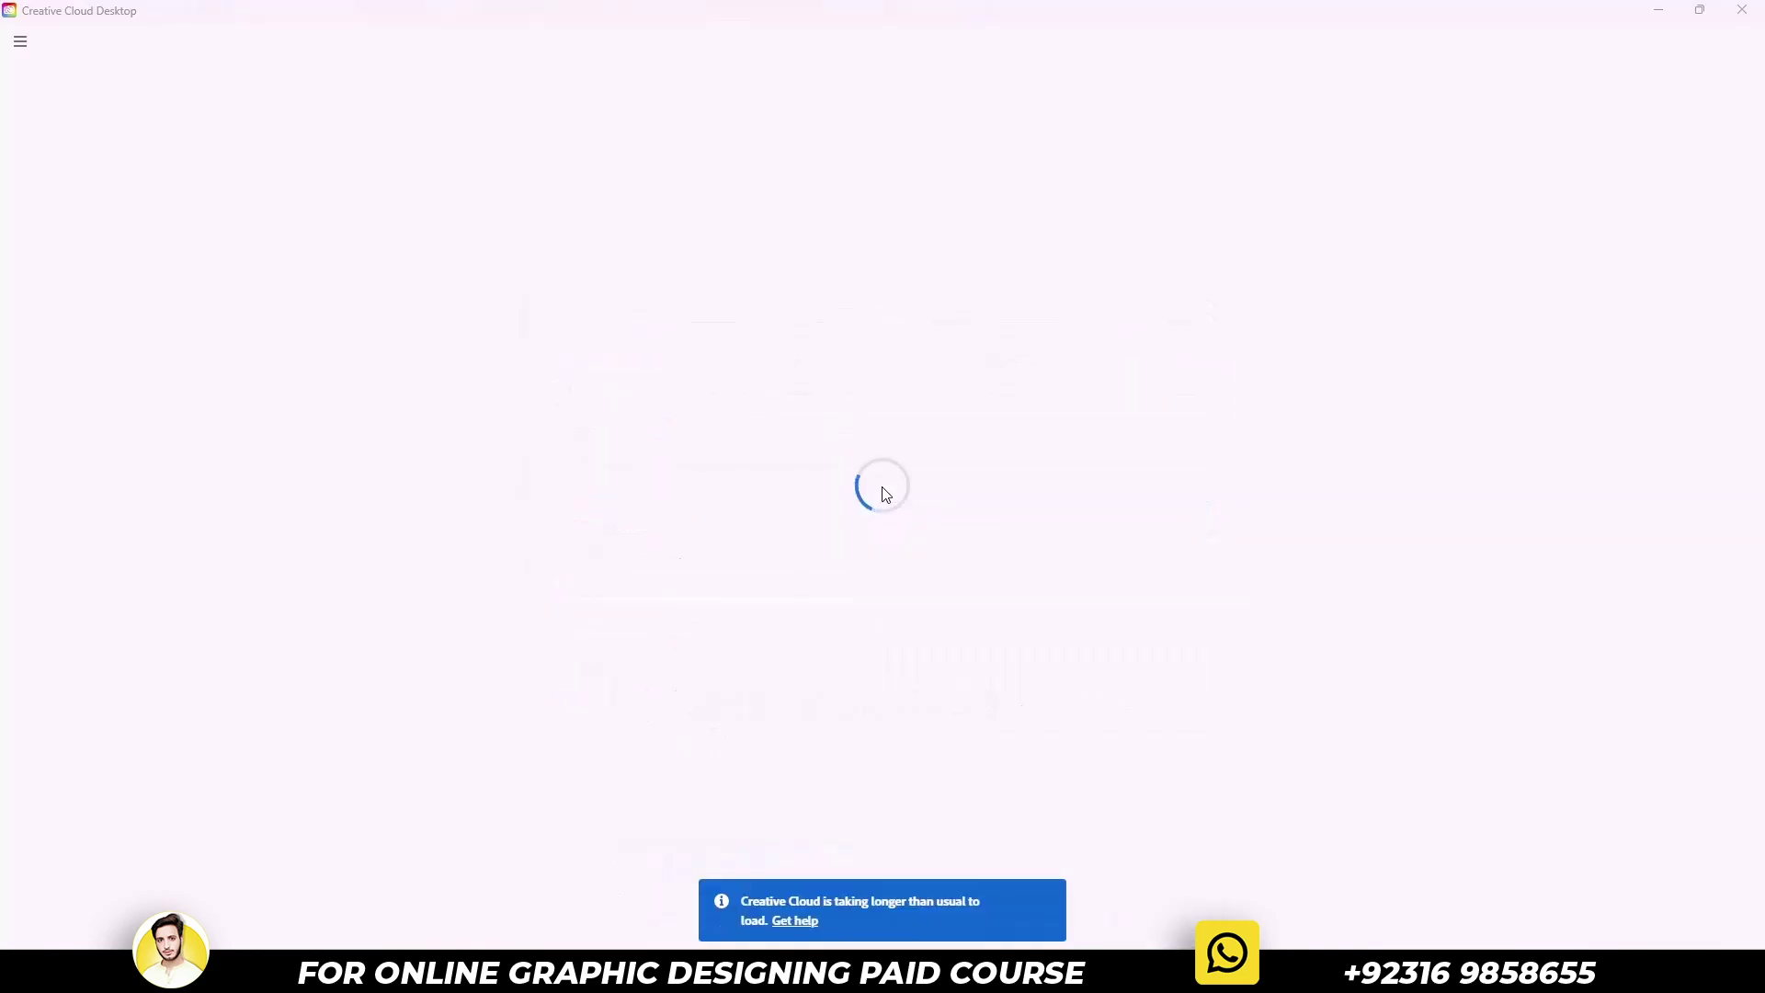
Search Google for 'adobe creative cloud all apps' and open the Download Creative Cloud apps page
{"action": "type", "text": "adobe"}
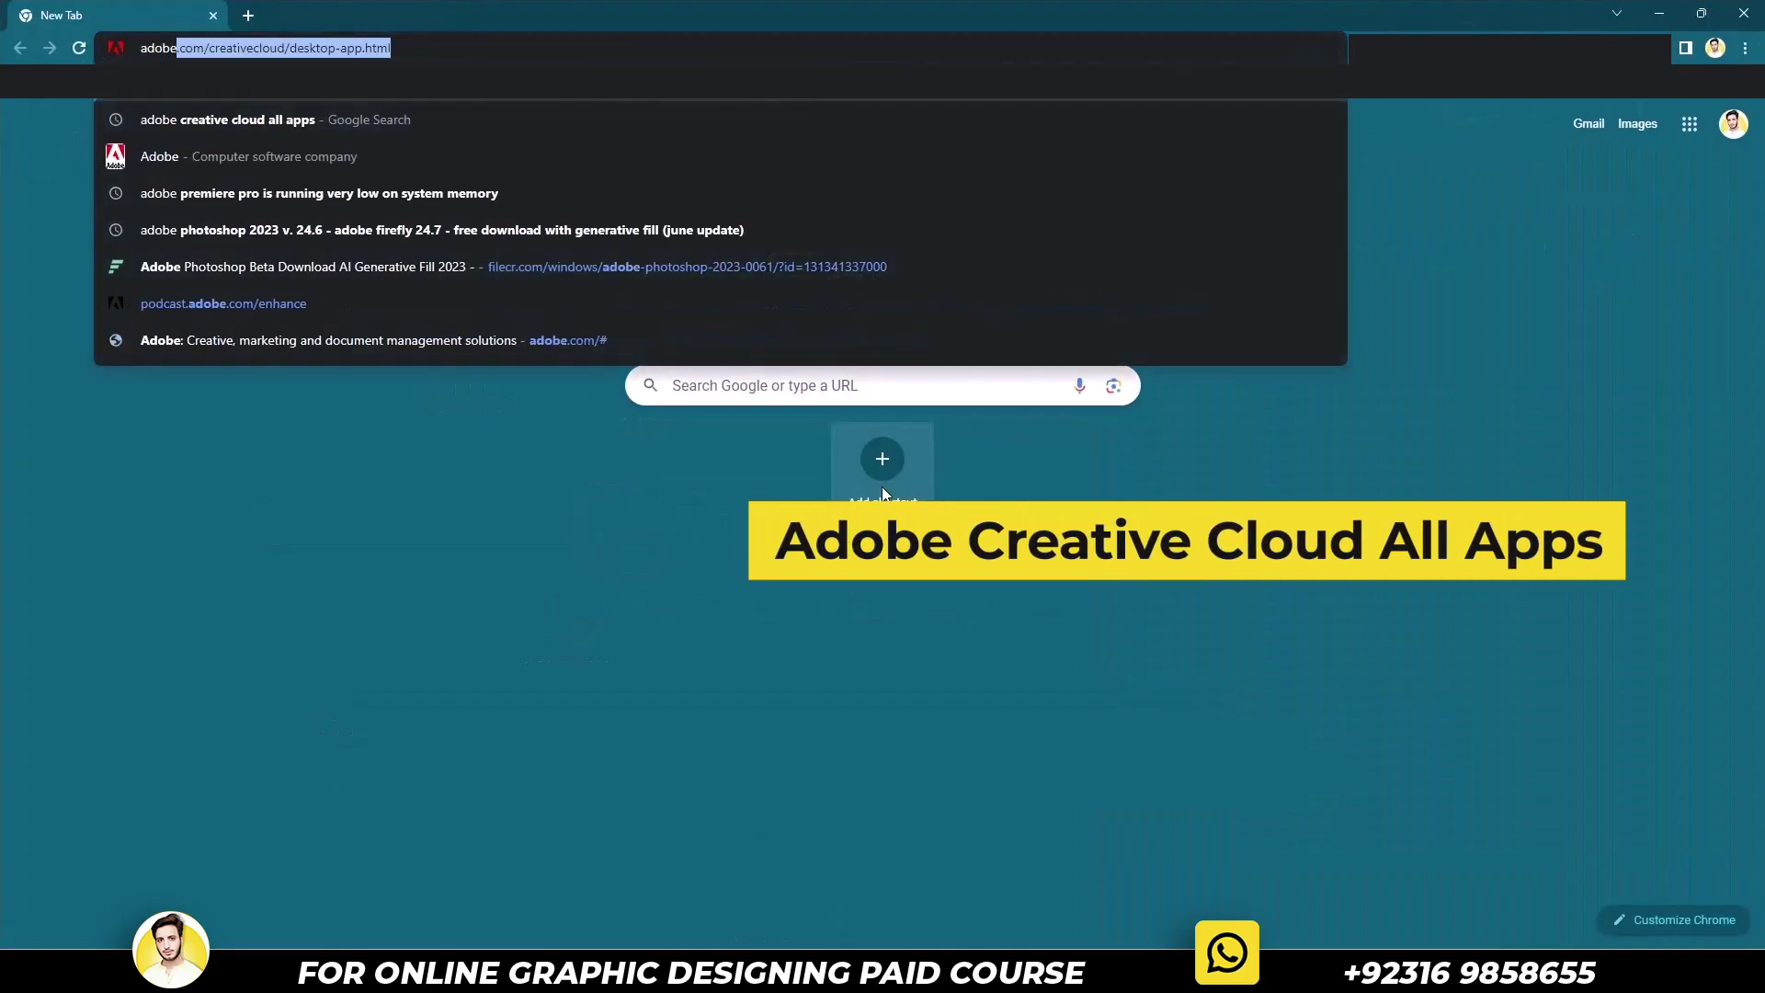
{"action": "type", "text": " creative cloud all apps"}
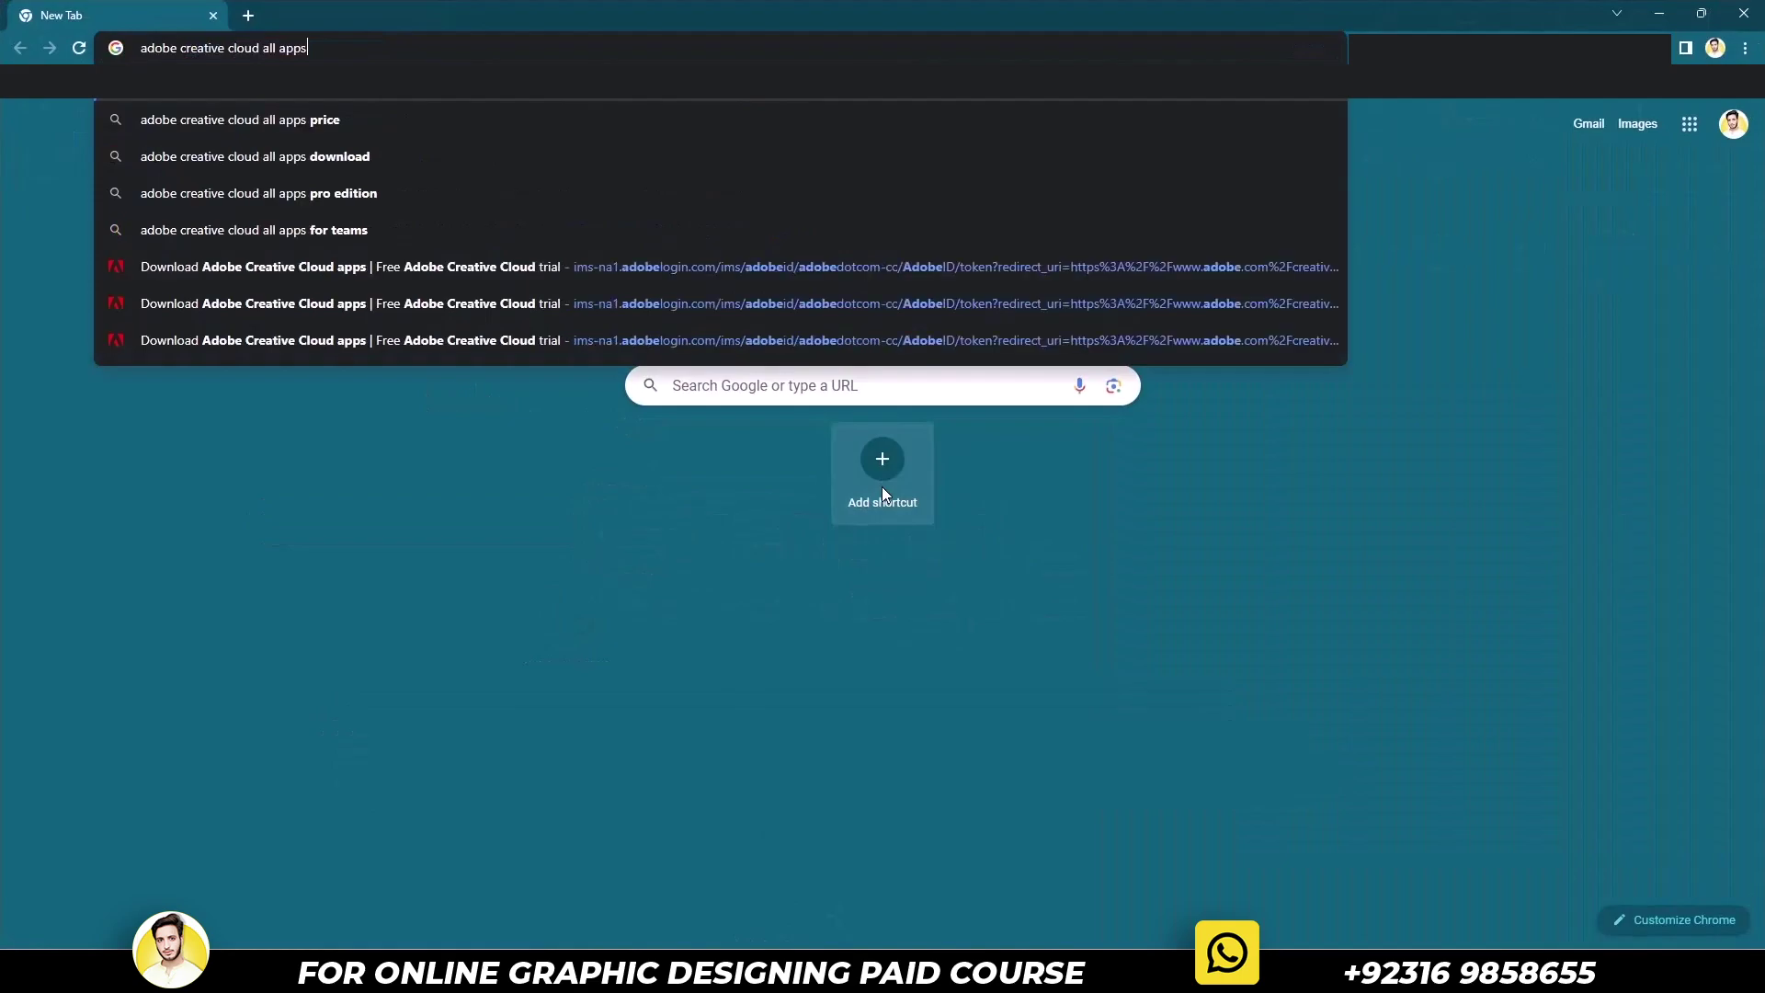
{"action": "key", "text": "Return"}
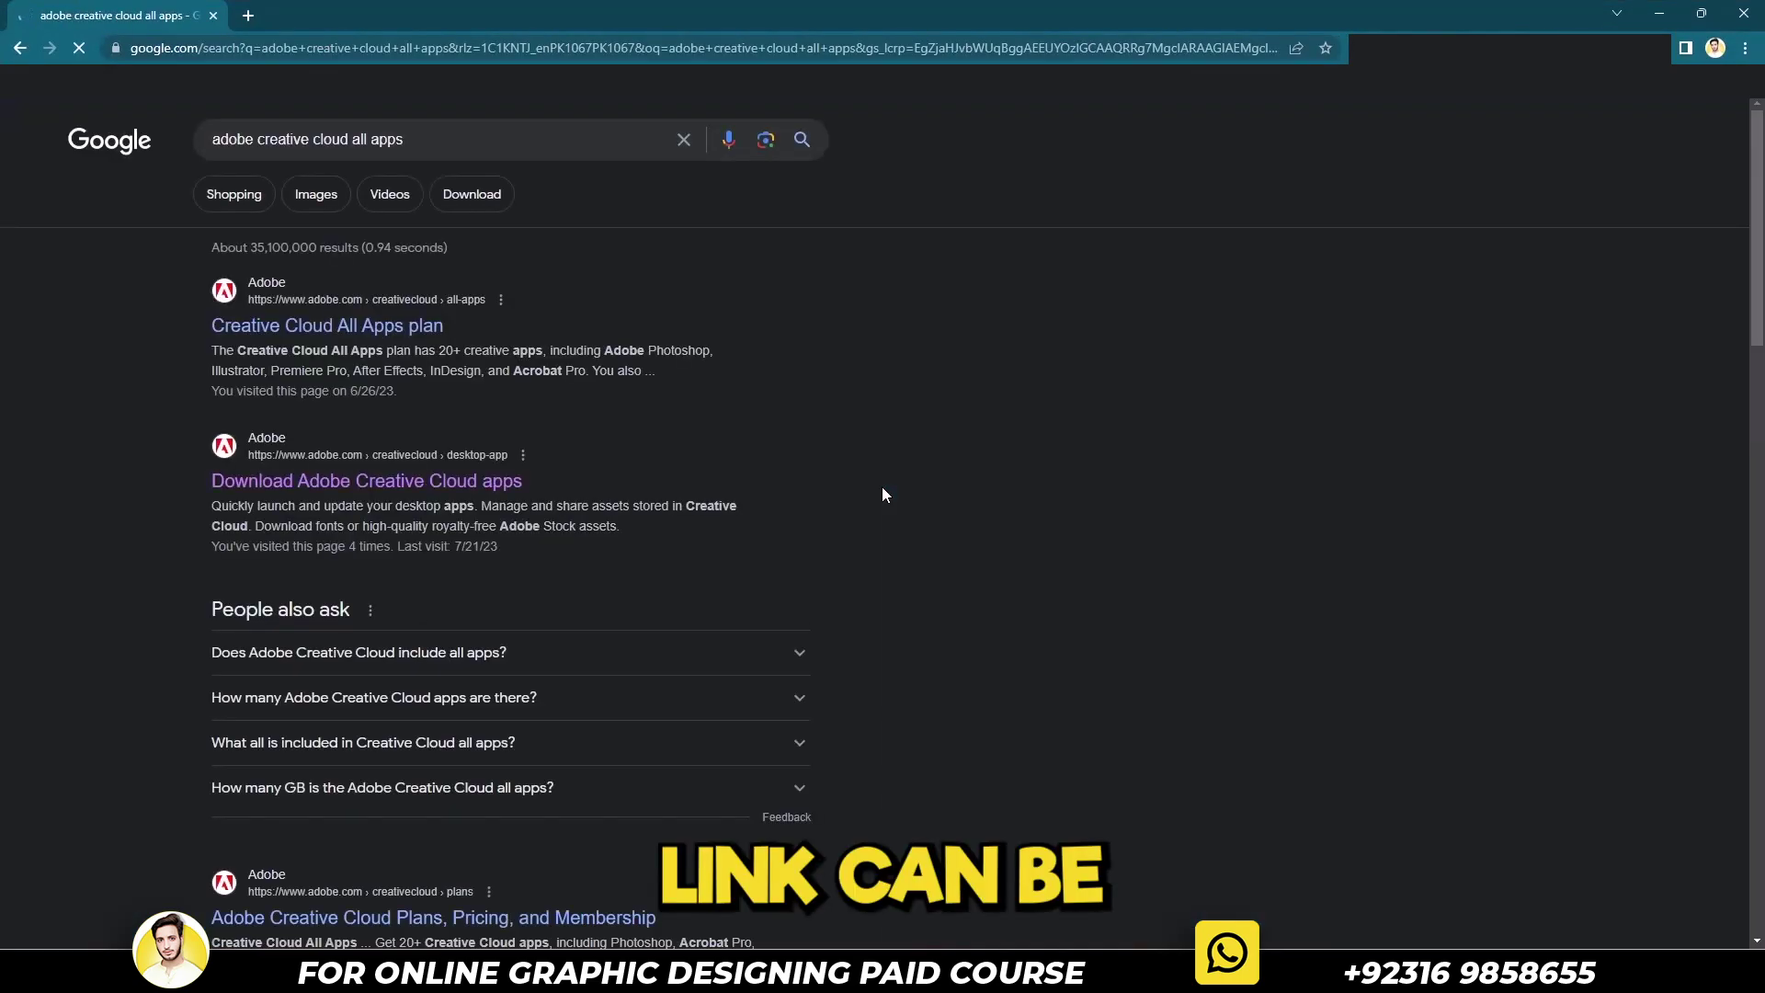
{"action": "left_click", "coordinate": [511, 484]}
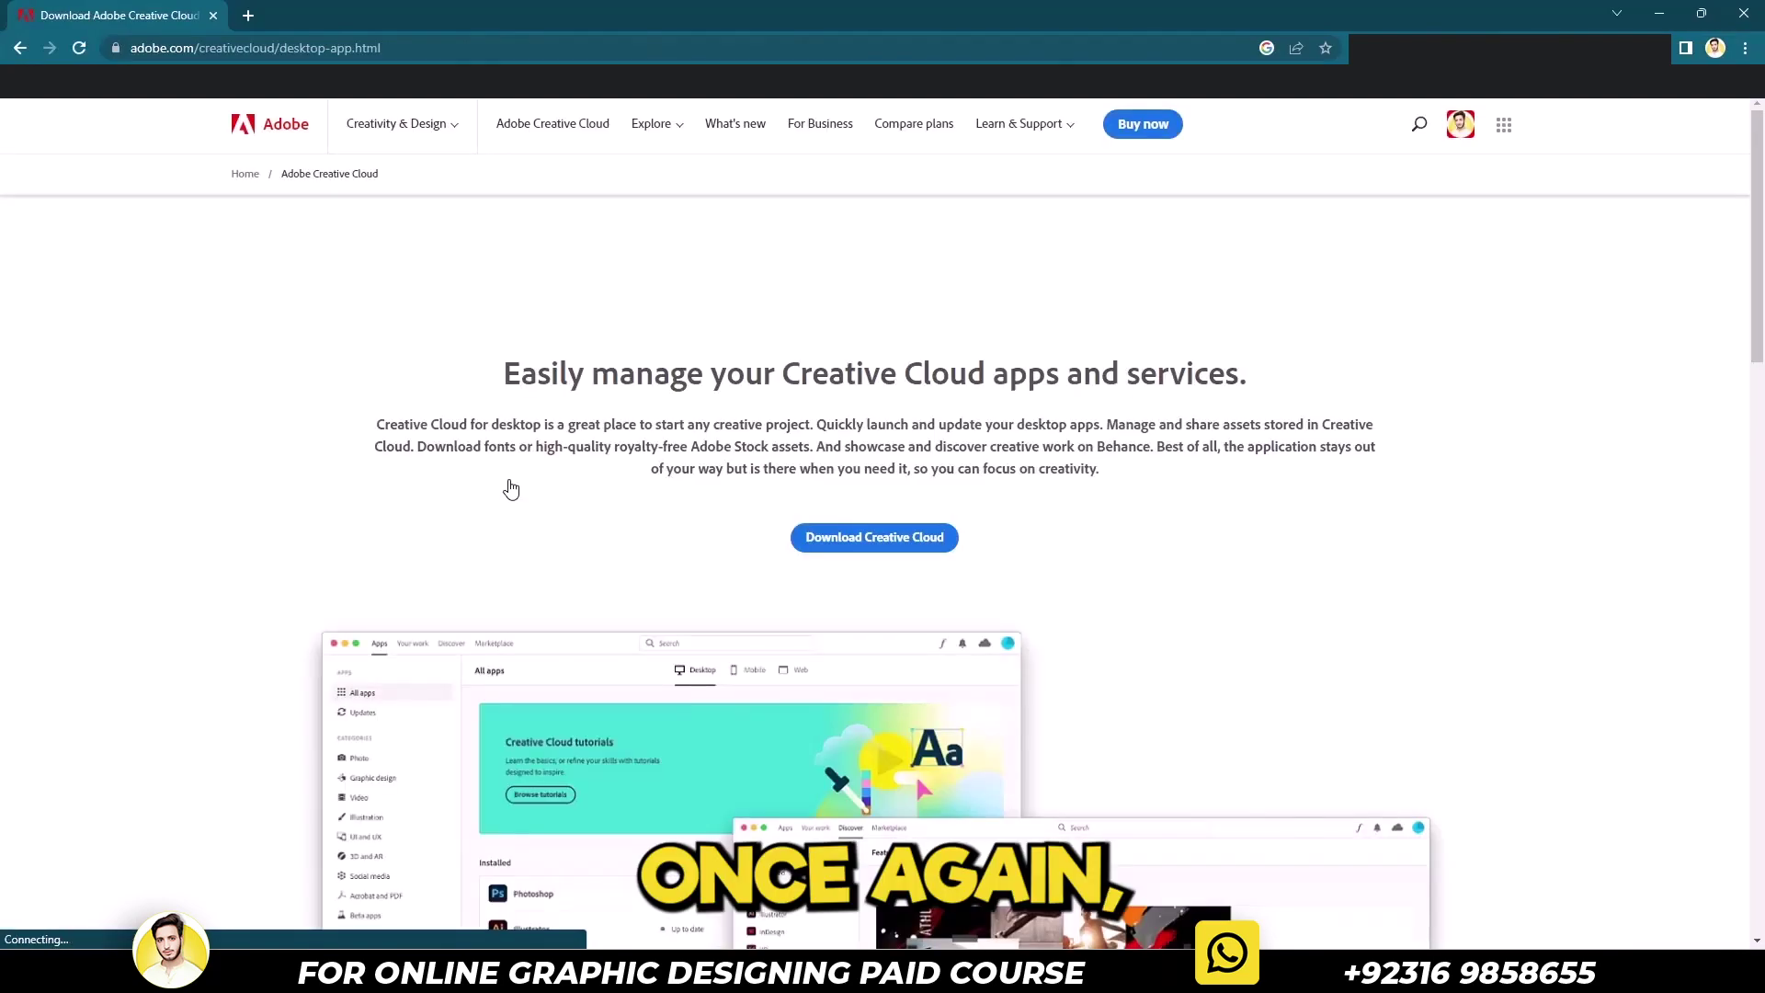
Sign out of both previously used Adobe accounts on the site
{"action": "left_click", "coordinate": [1458, 138]}
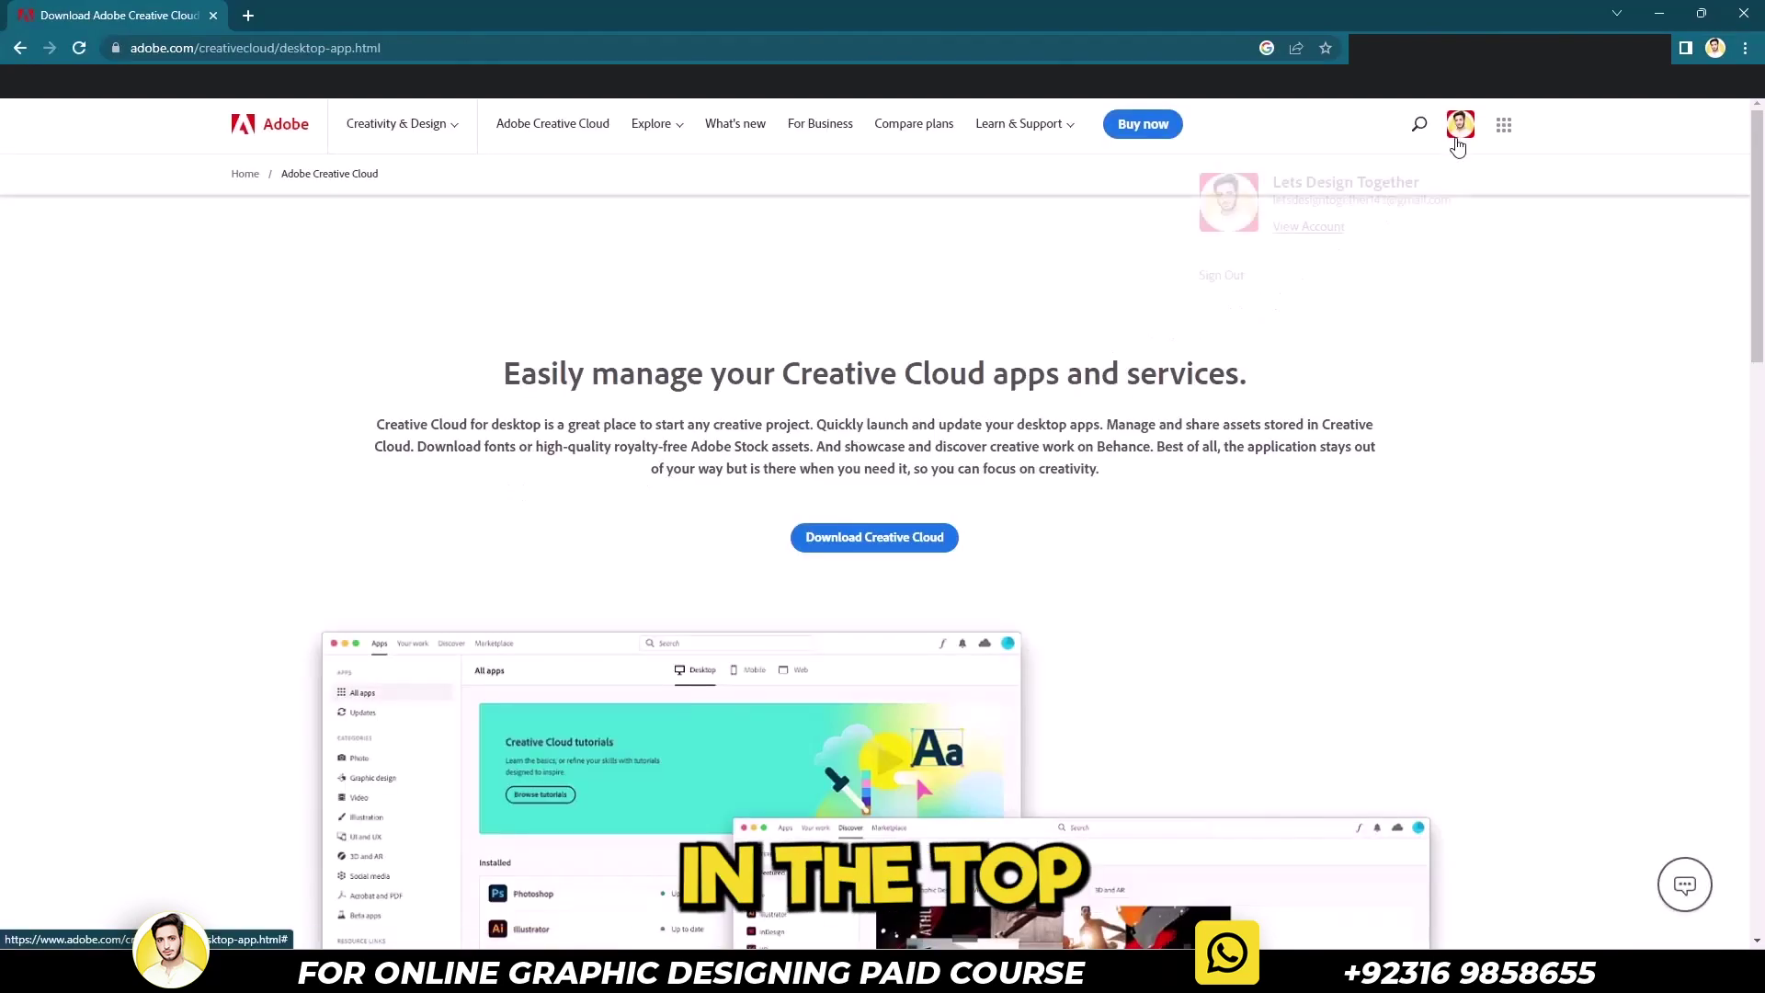
{"action": "left_click", "coordinate": [1312, 278]}
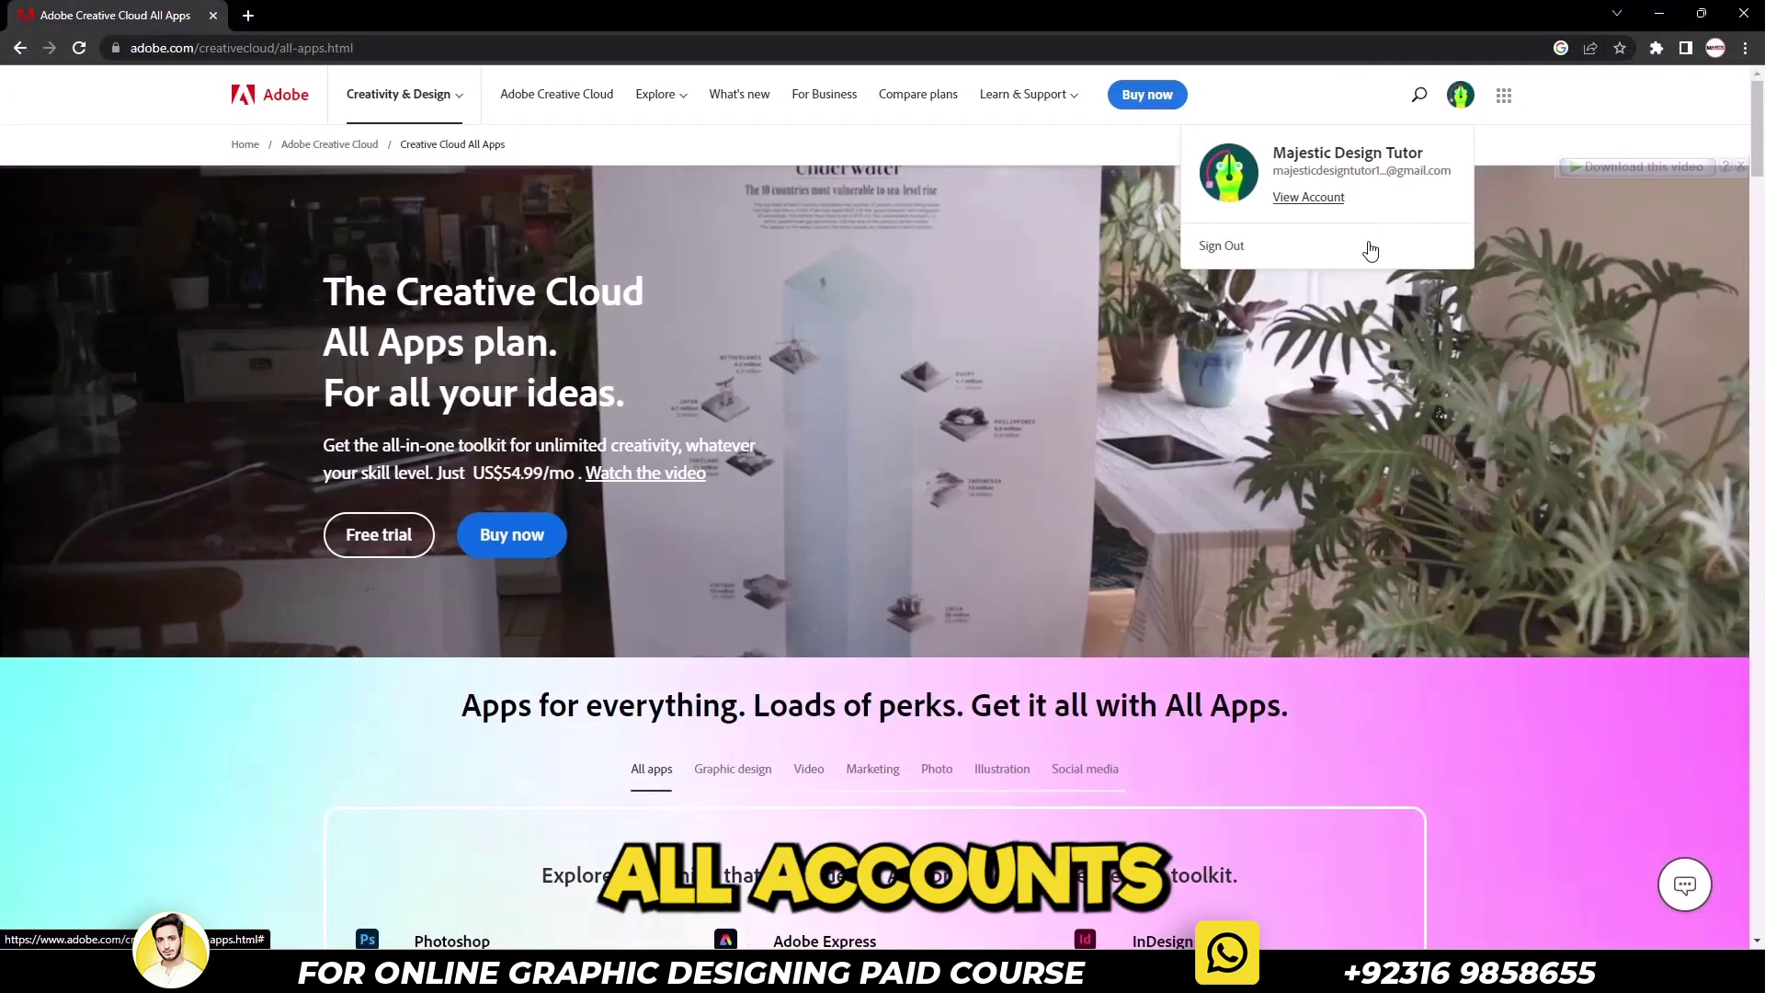
{"action": "left_click", "coordinate": [1370, 250]}
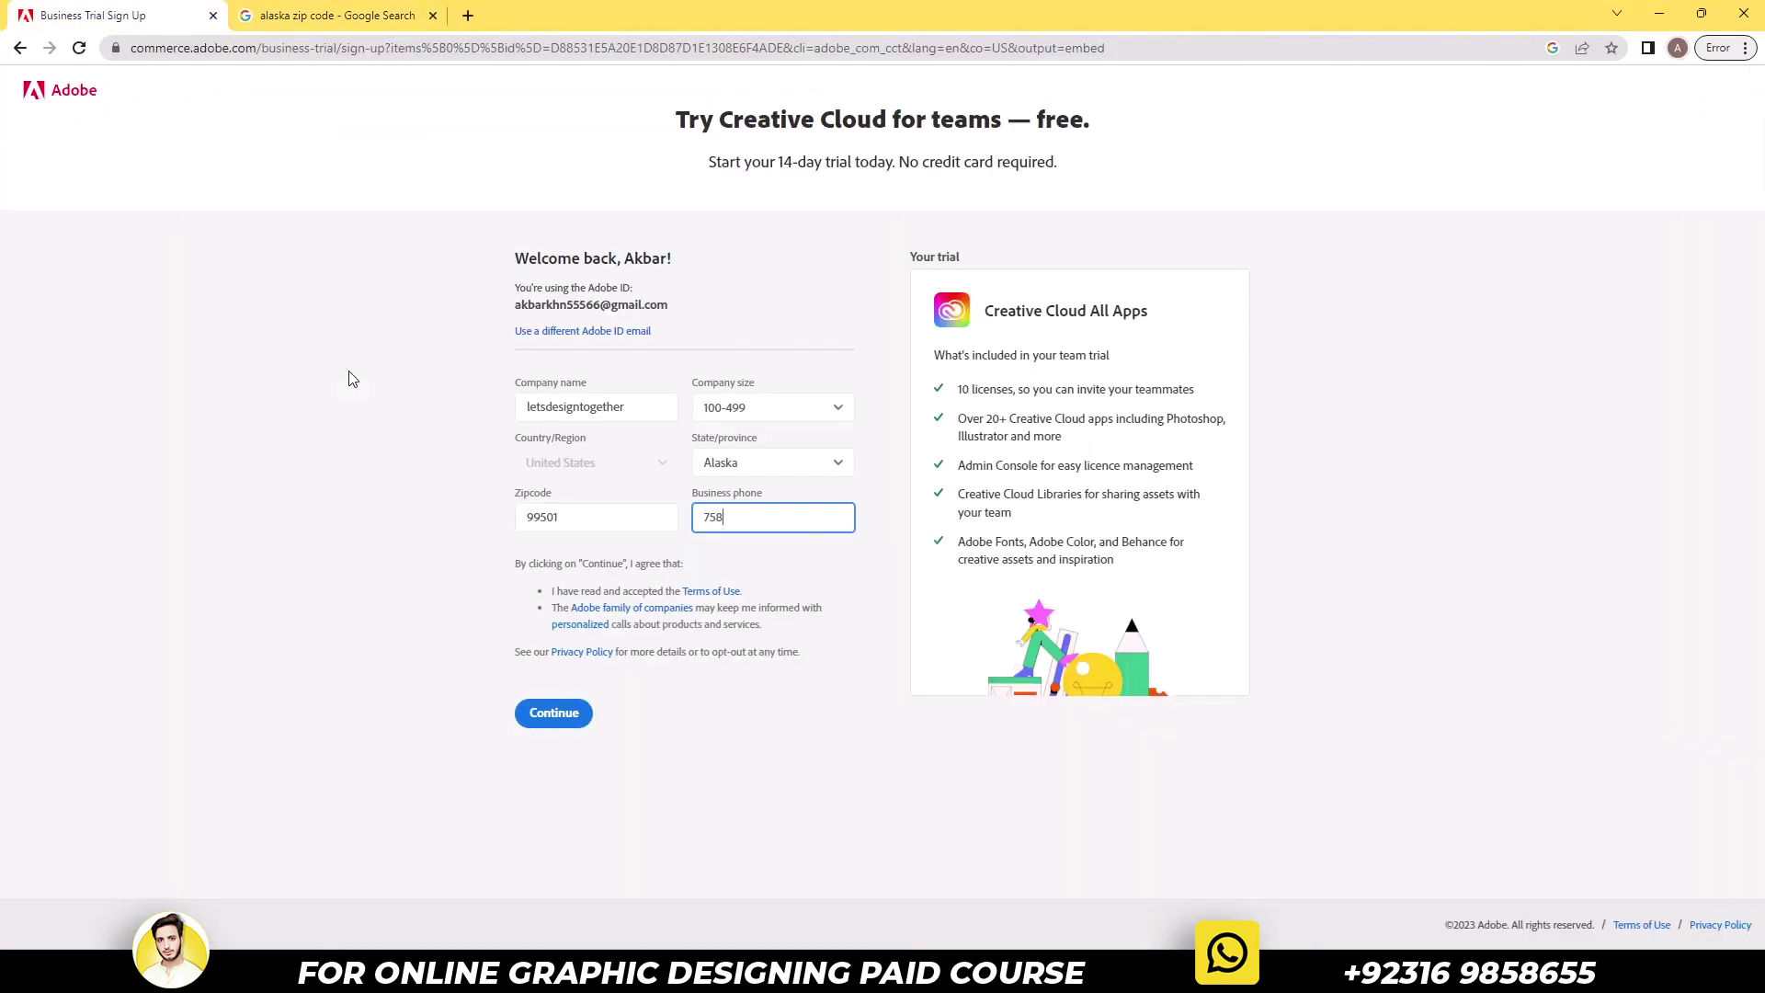
Submit the teams trial sign-up form and highlight the trial-expired warning sentence
{"action": "left_click", "coordinate": [538, 713]}
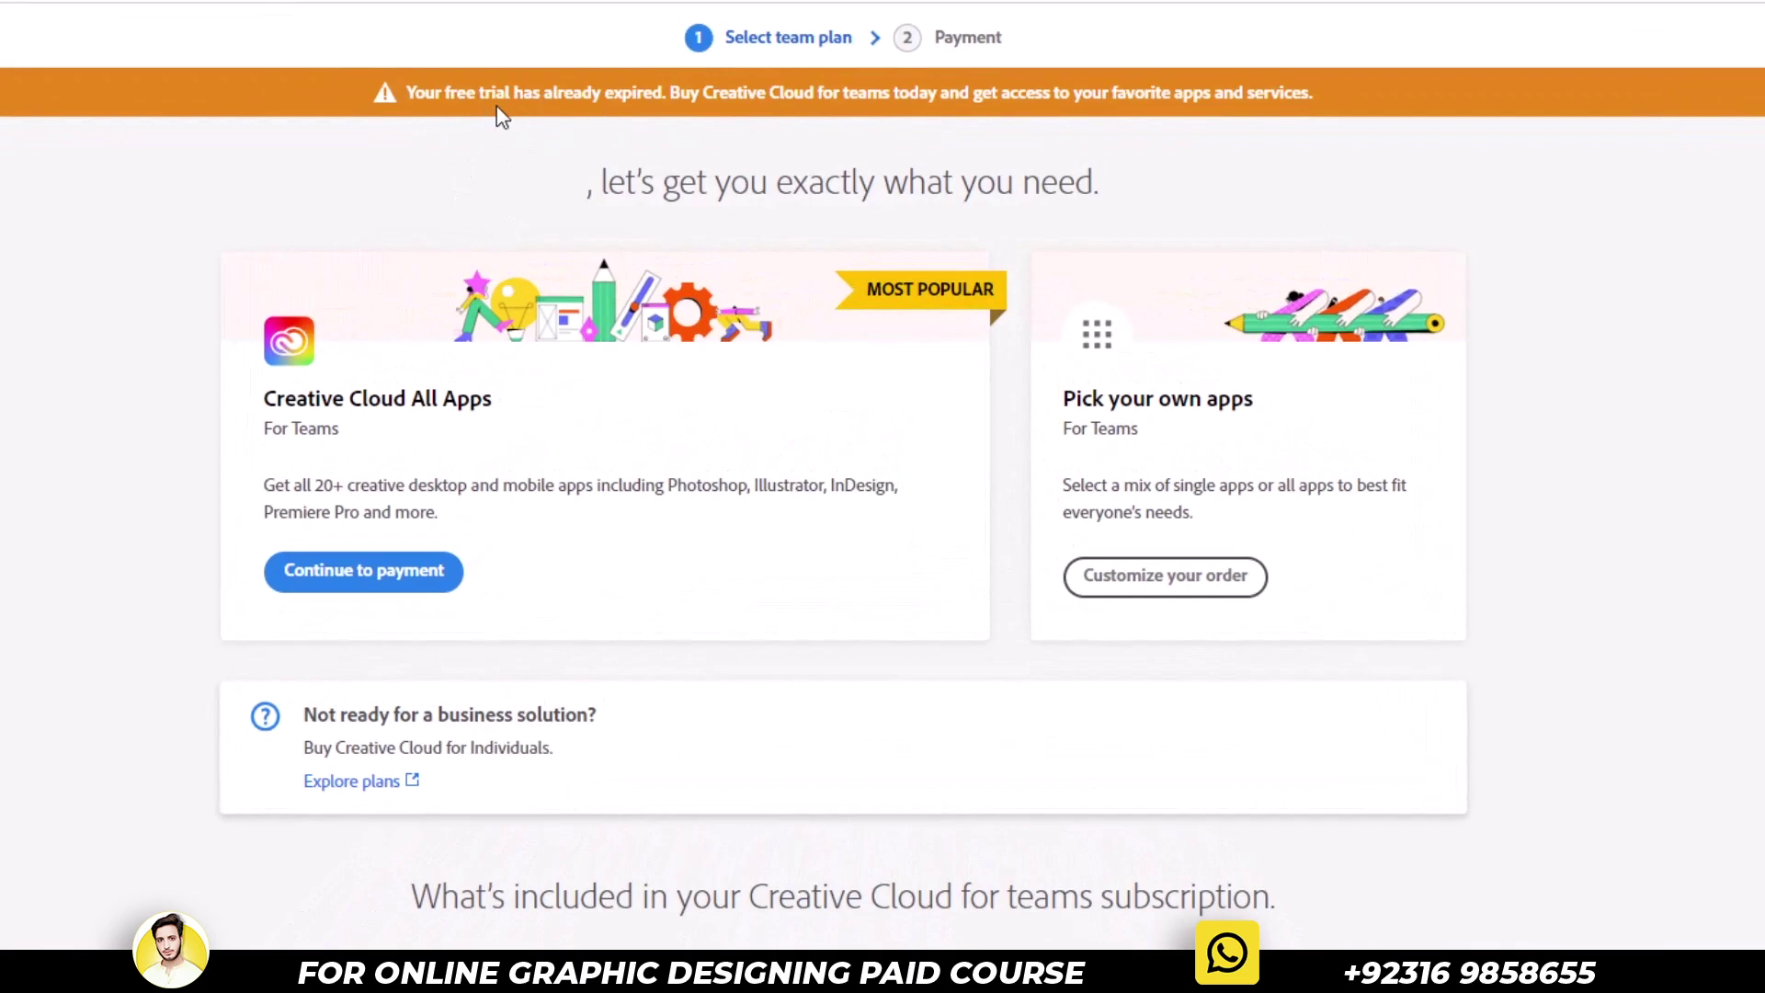
{"action": "left_click_drag", "start_coordinate": [364, 90], "coordinate": [1365, 90]}
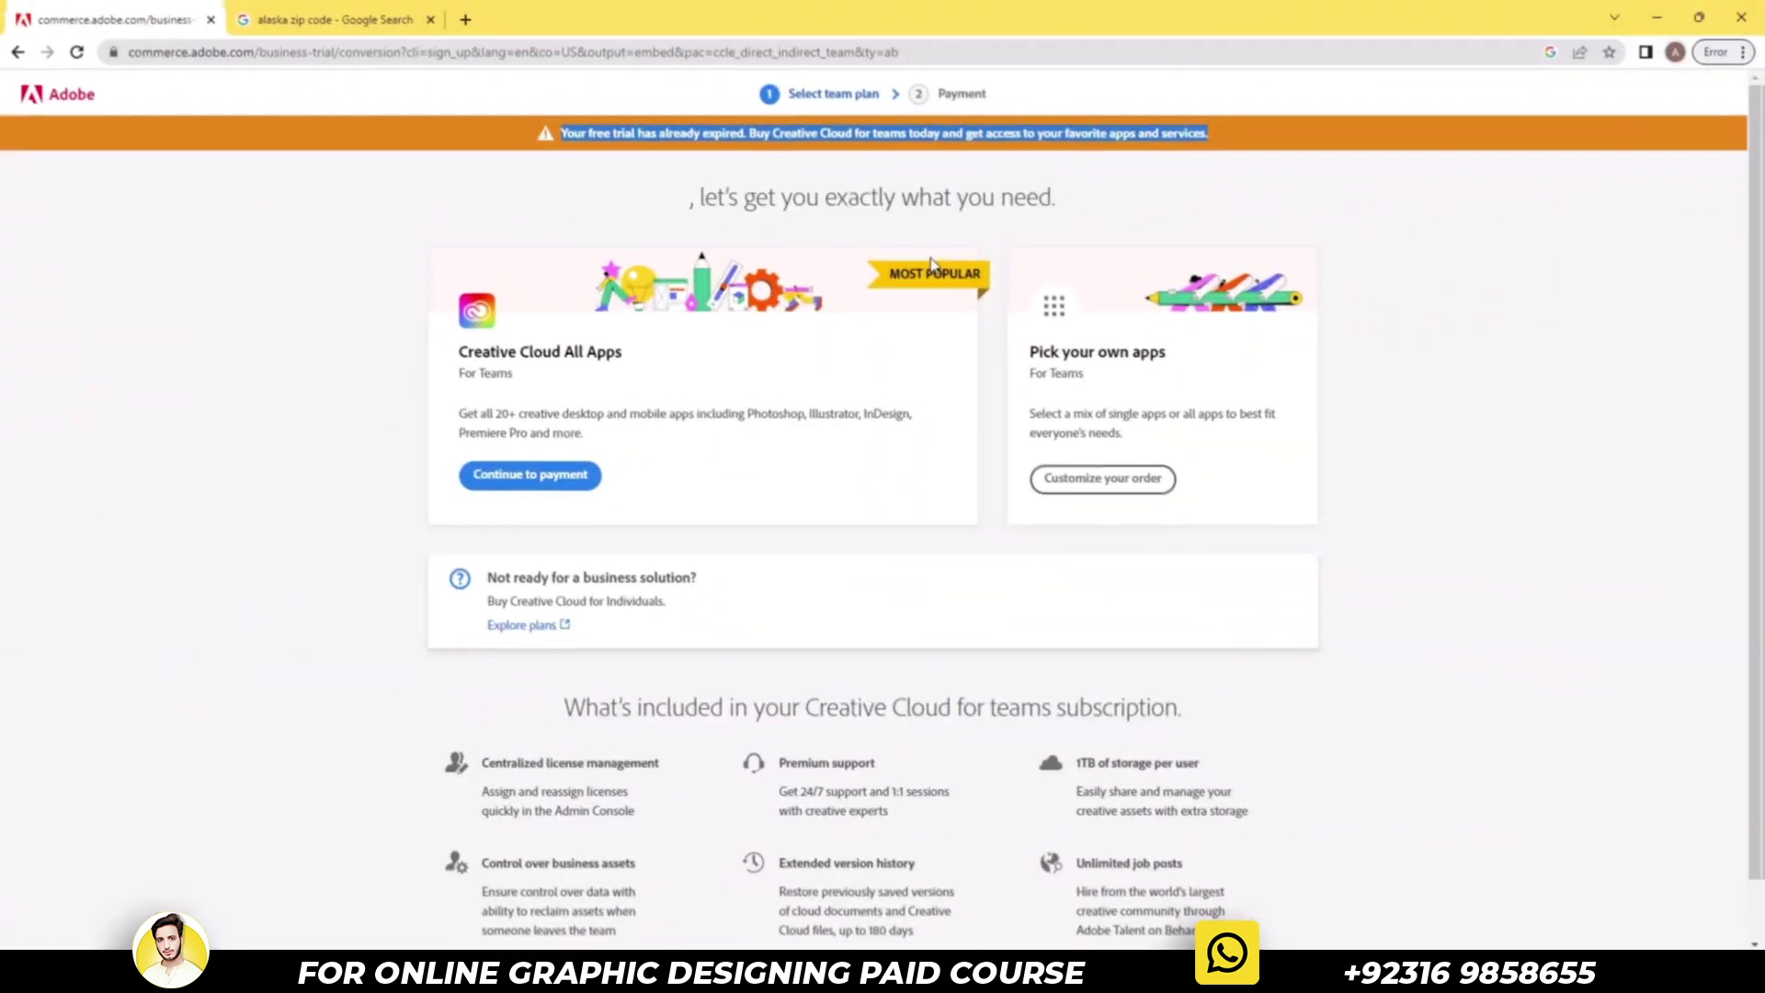
Search 'adobe' in a new tab, close the Alaska zip code tab, and open the Download Creative Cloud apps page
{"action": "key", "text": "ctrl+t"}
{"action": "type", "text": "adobe creative cloud all apps"}
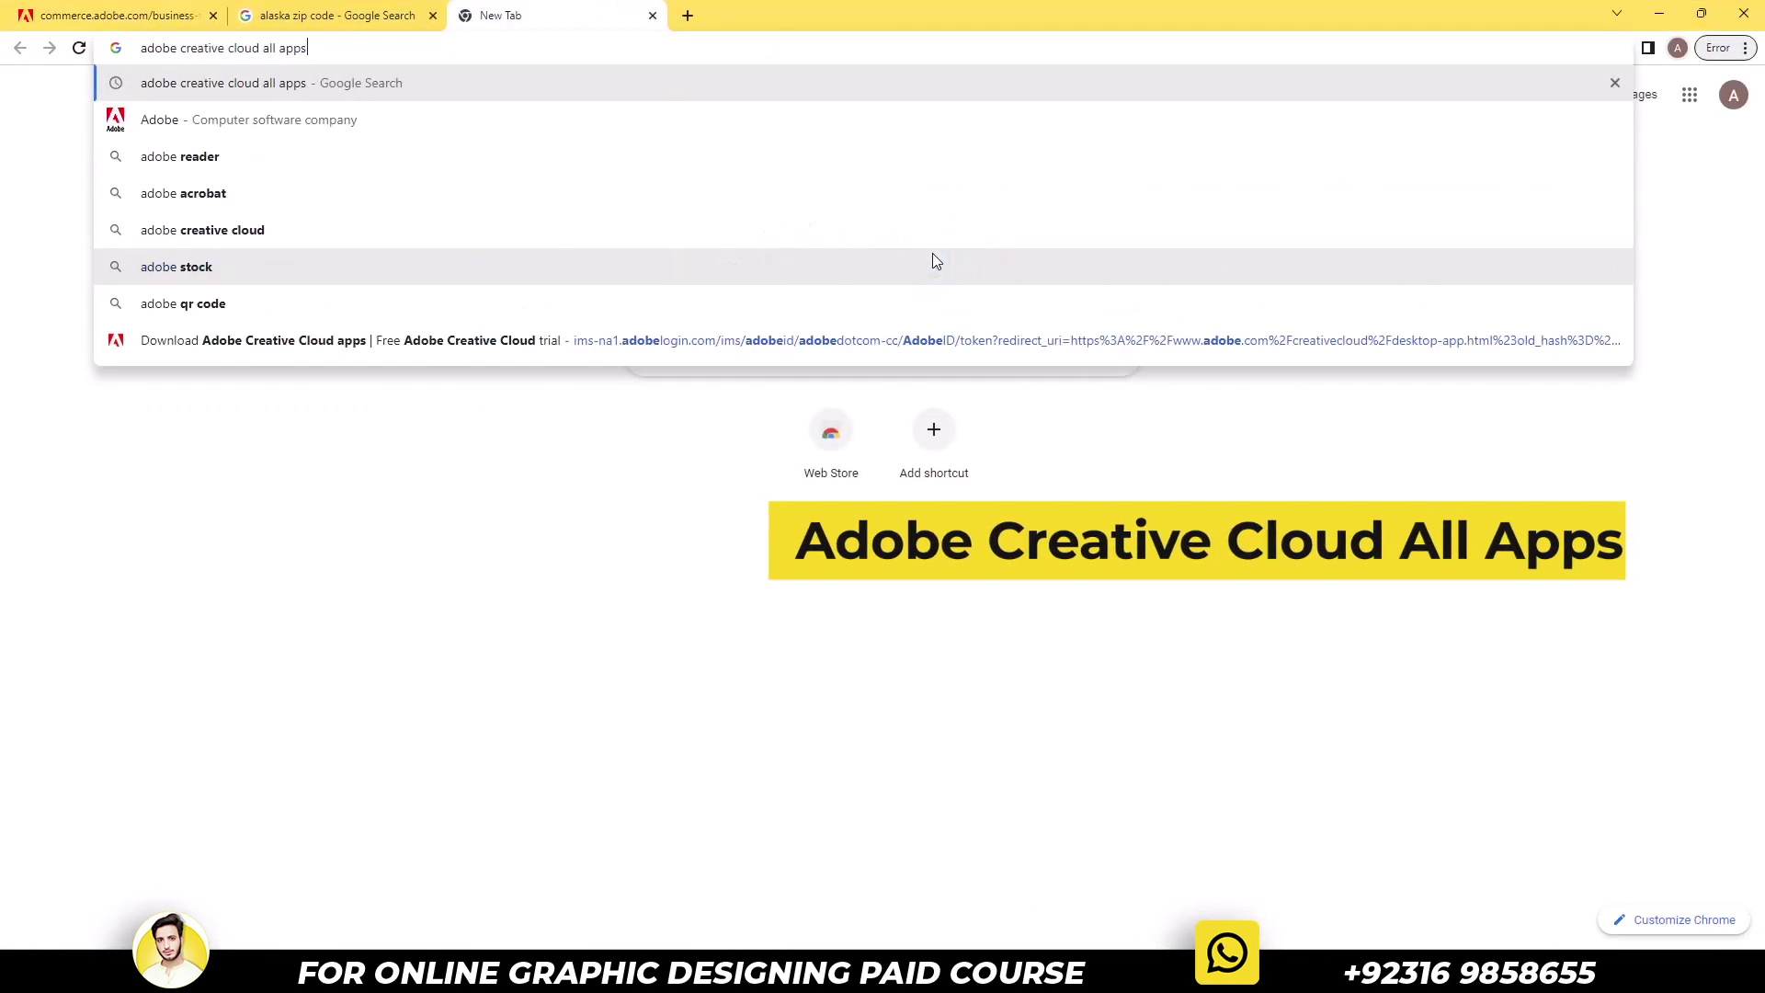
{"action": "key", "text": "Return"}
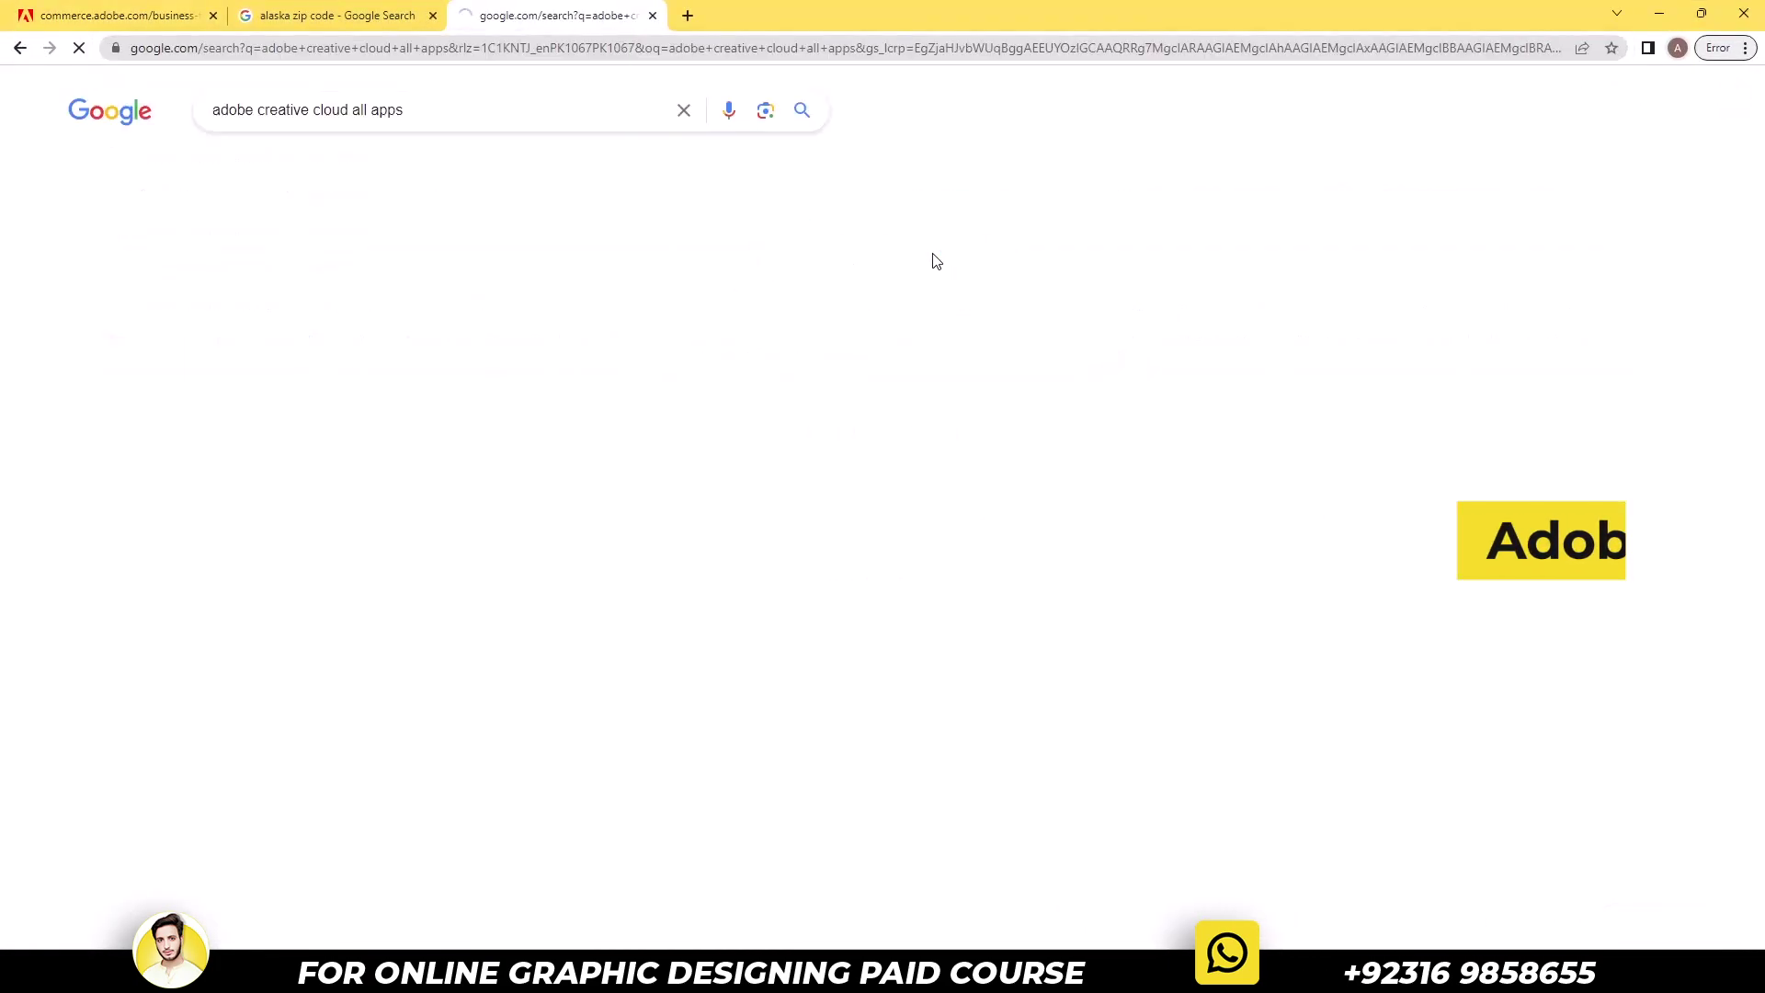
{"action": "key", "text": "ctrl+Tab"}
{"action": "key", "text": "ctrl+Tab"}
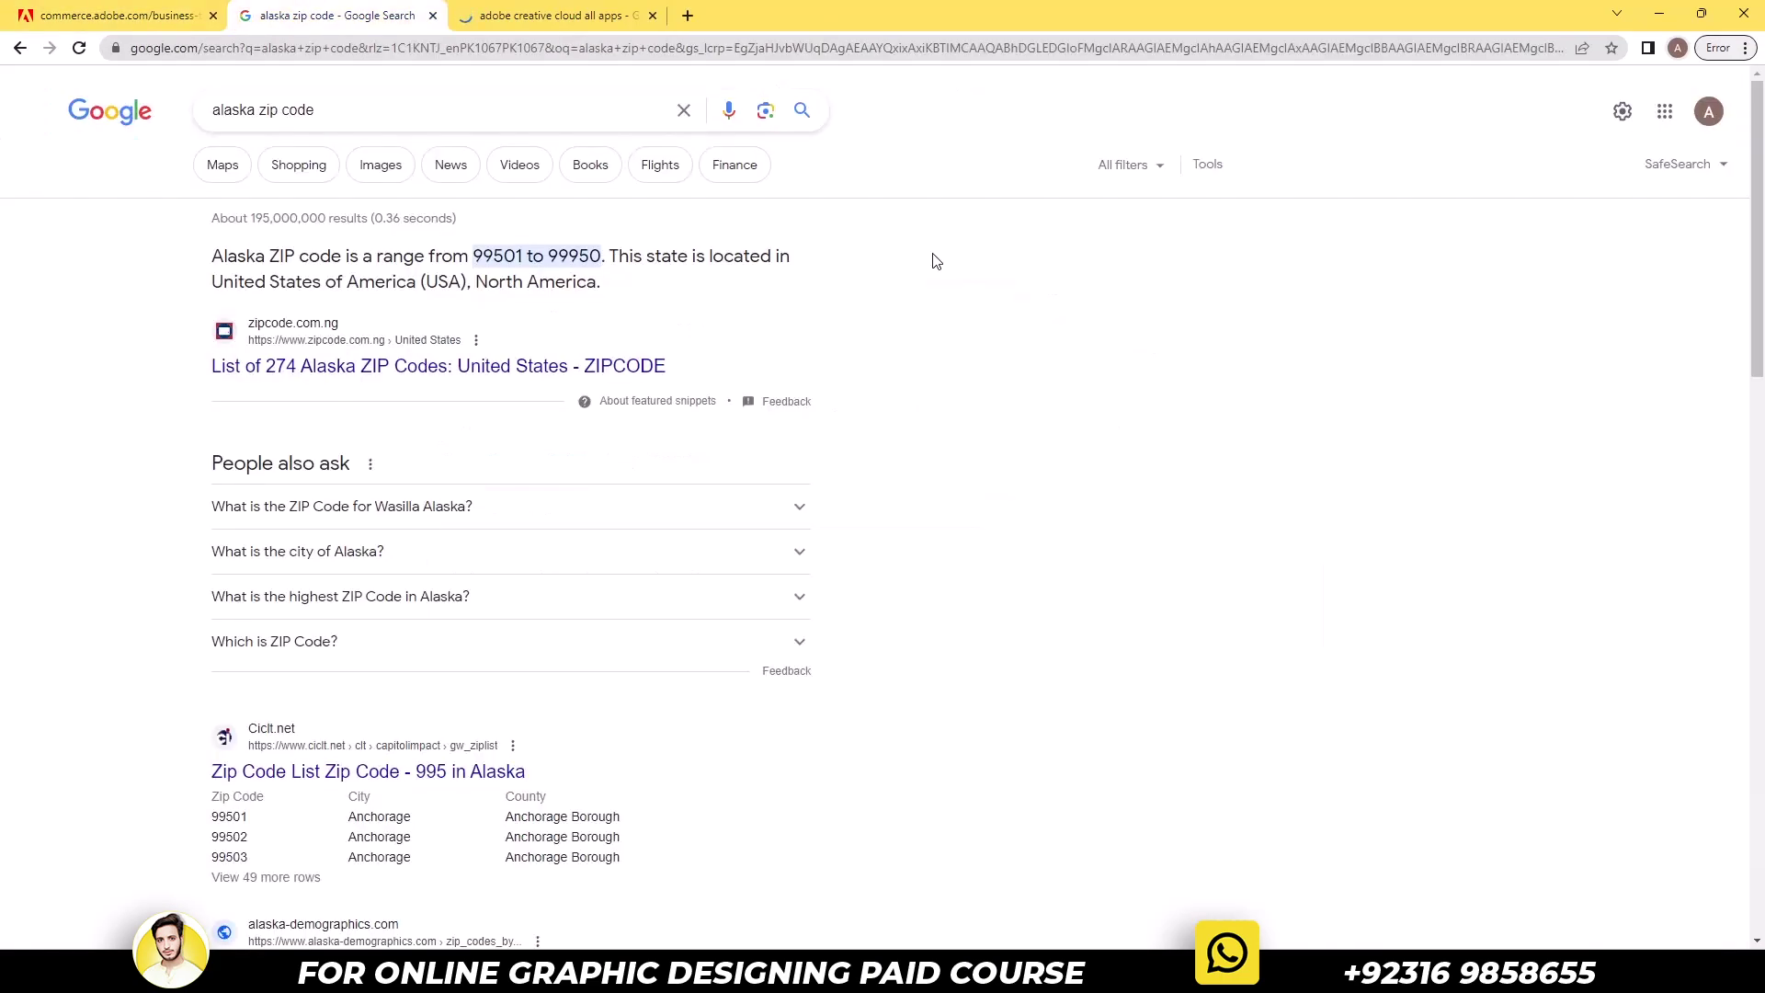
{"action": "key", "text": "ctrl+w"}
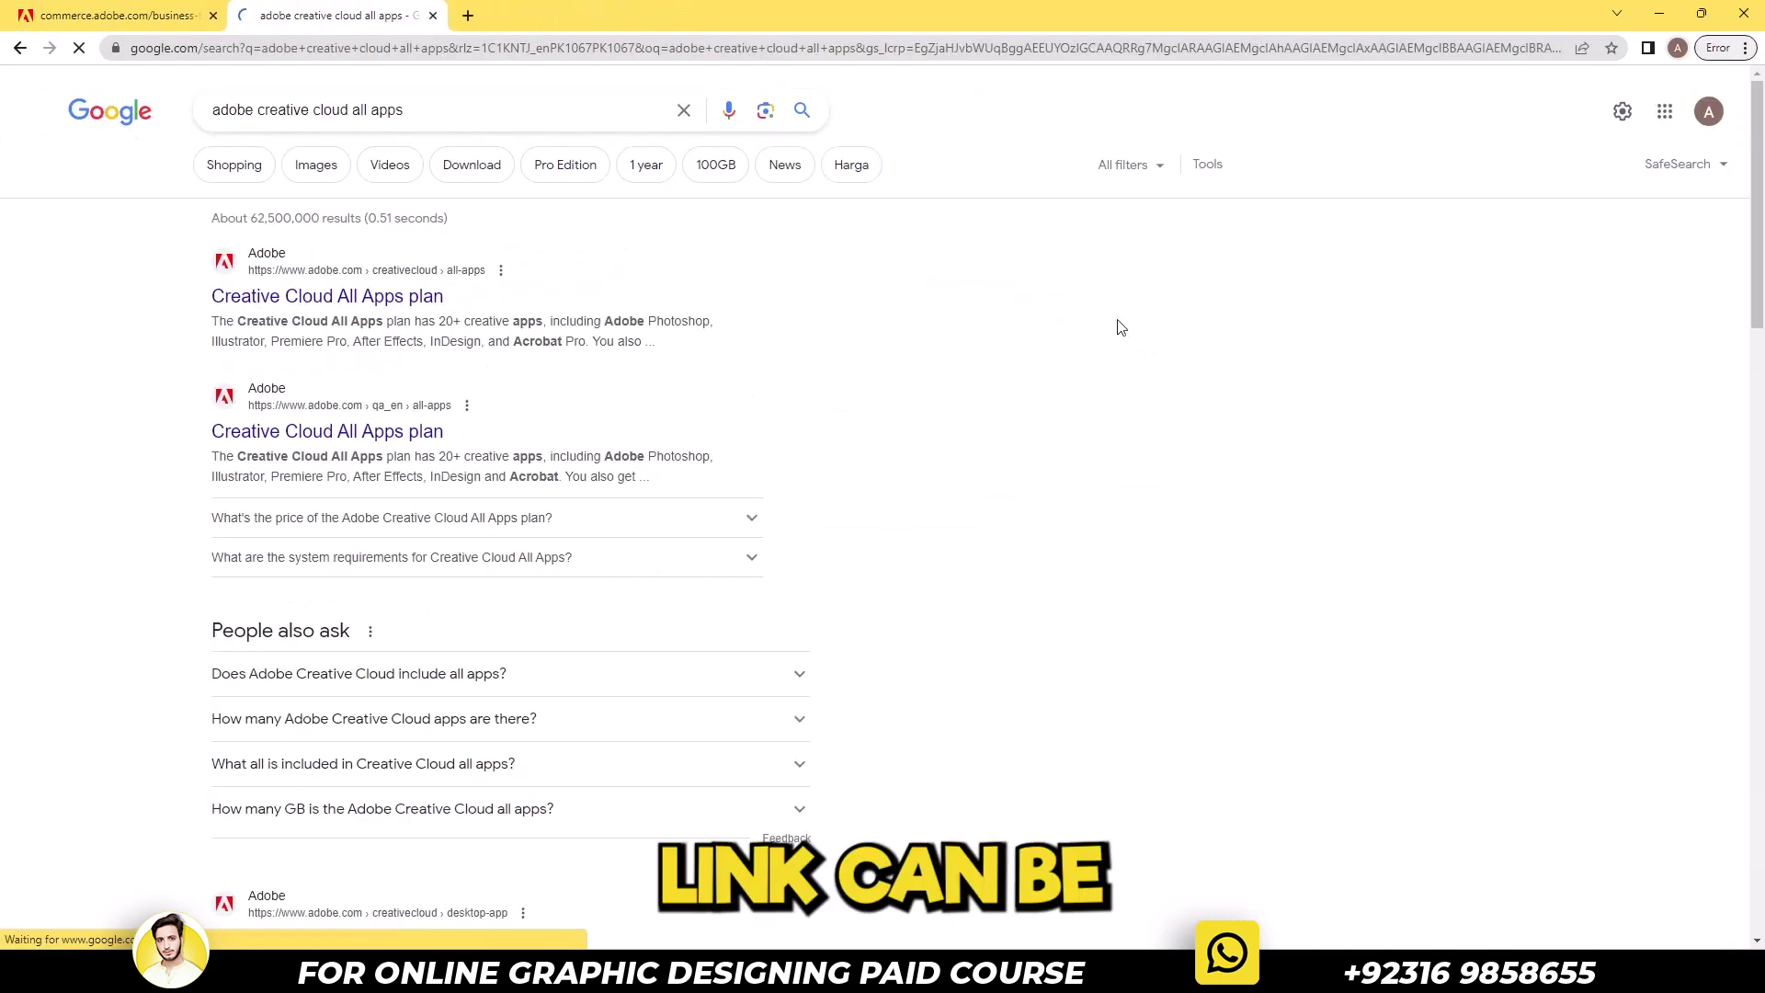
{"action": "scroll", "coordinate": [1733, 359], "scroll_direction": "down", "scroll_amount": 6}
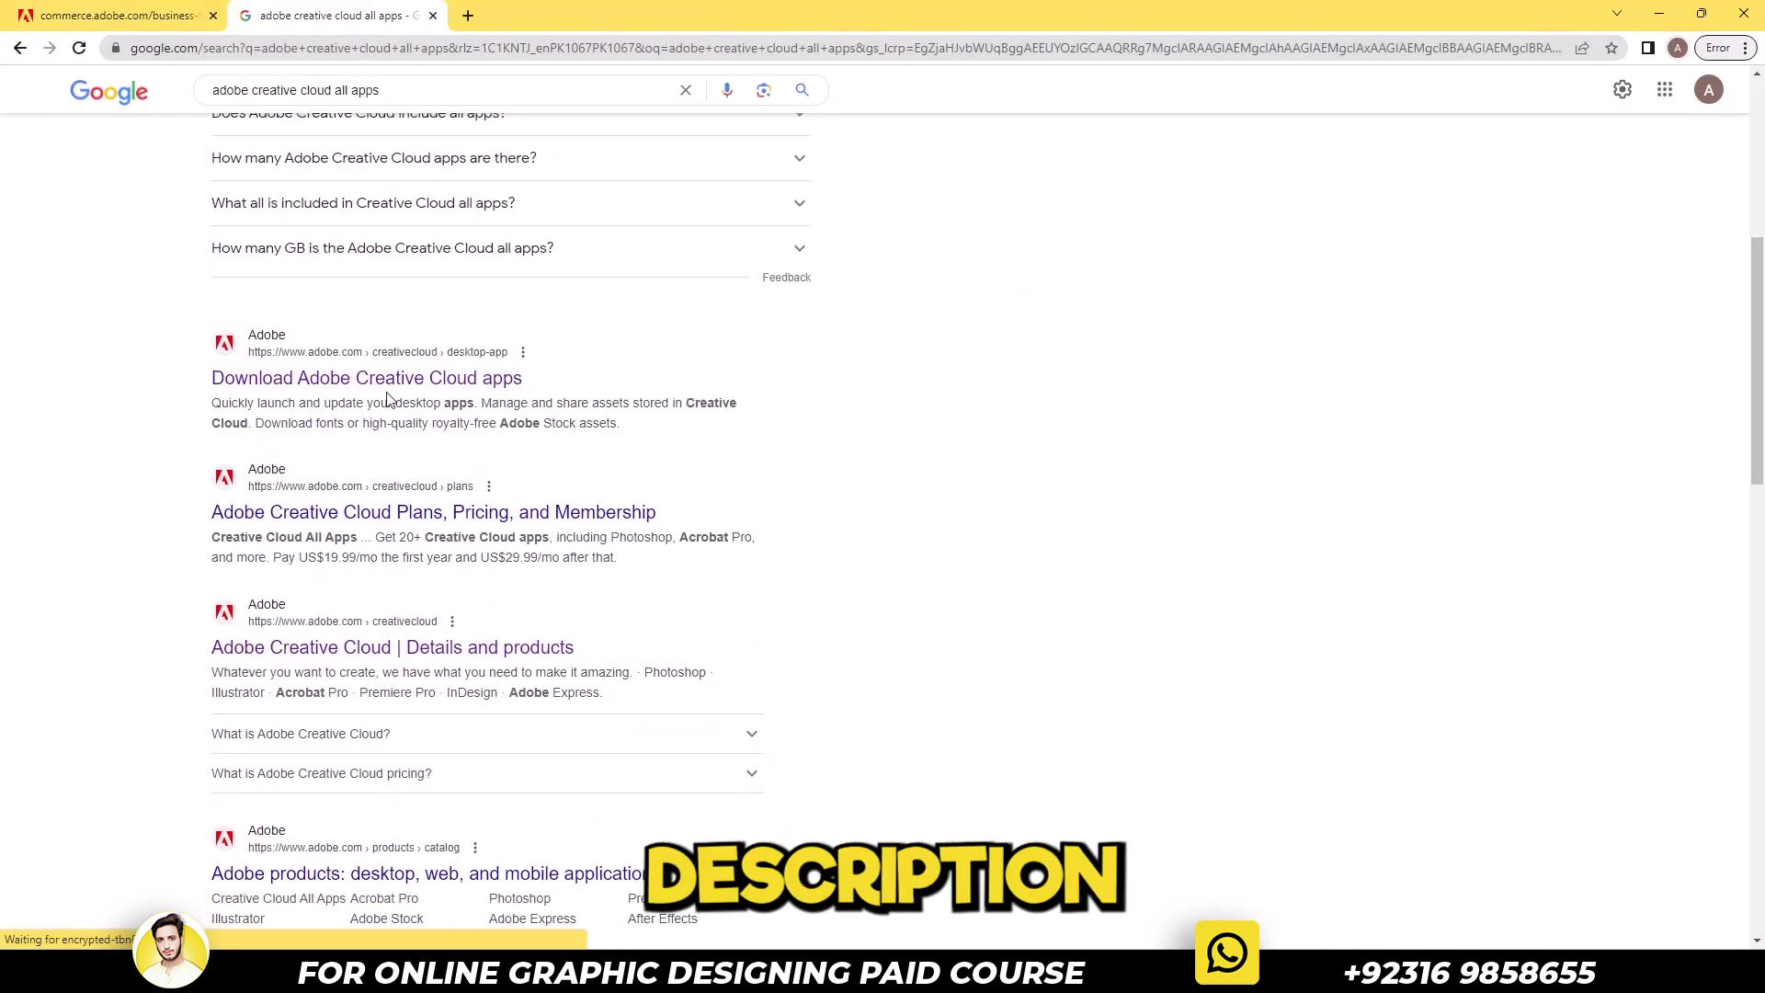
{"action": "left_click", "coordinate": [280, 378]}
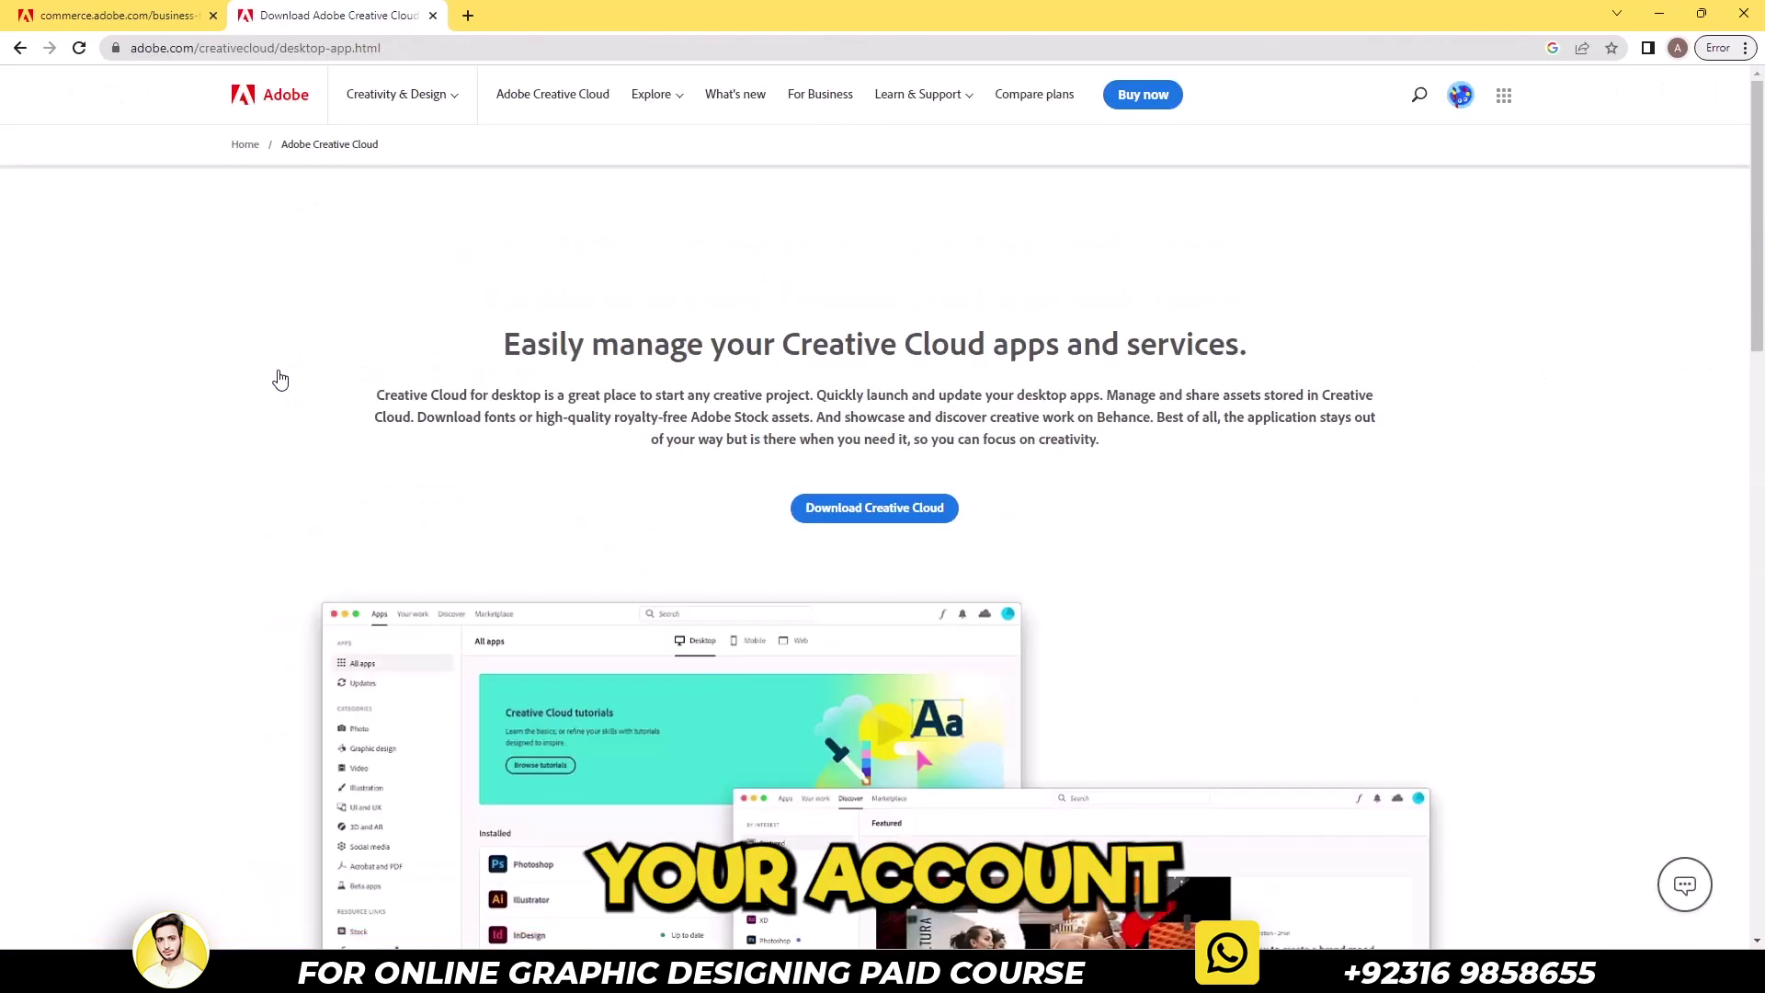
Sign out, close the business trial tab, and highlight the page heading and paragraph
{"action": "left_click", "coordinate": [1462, 103]}
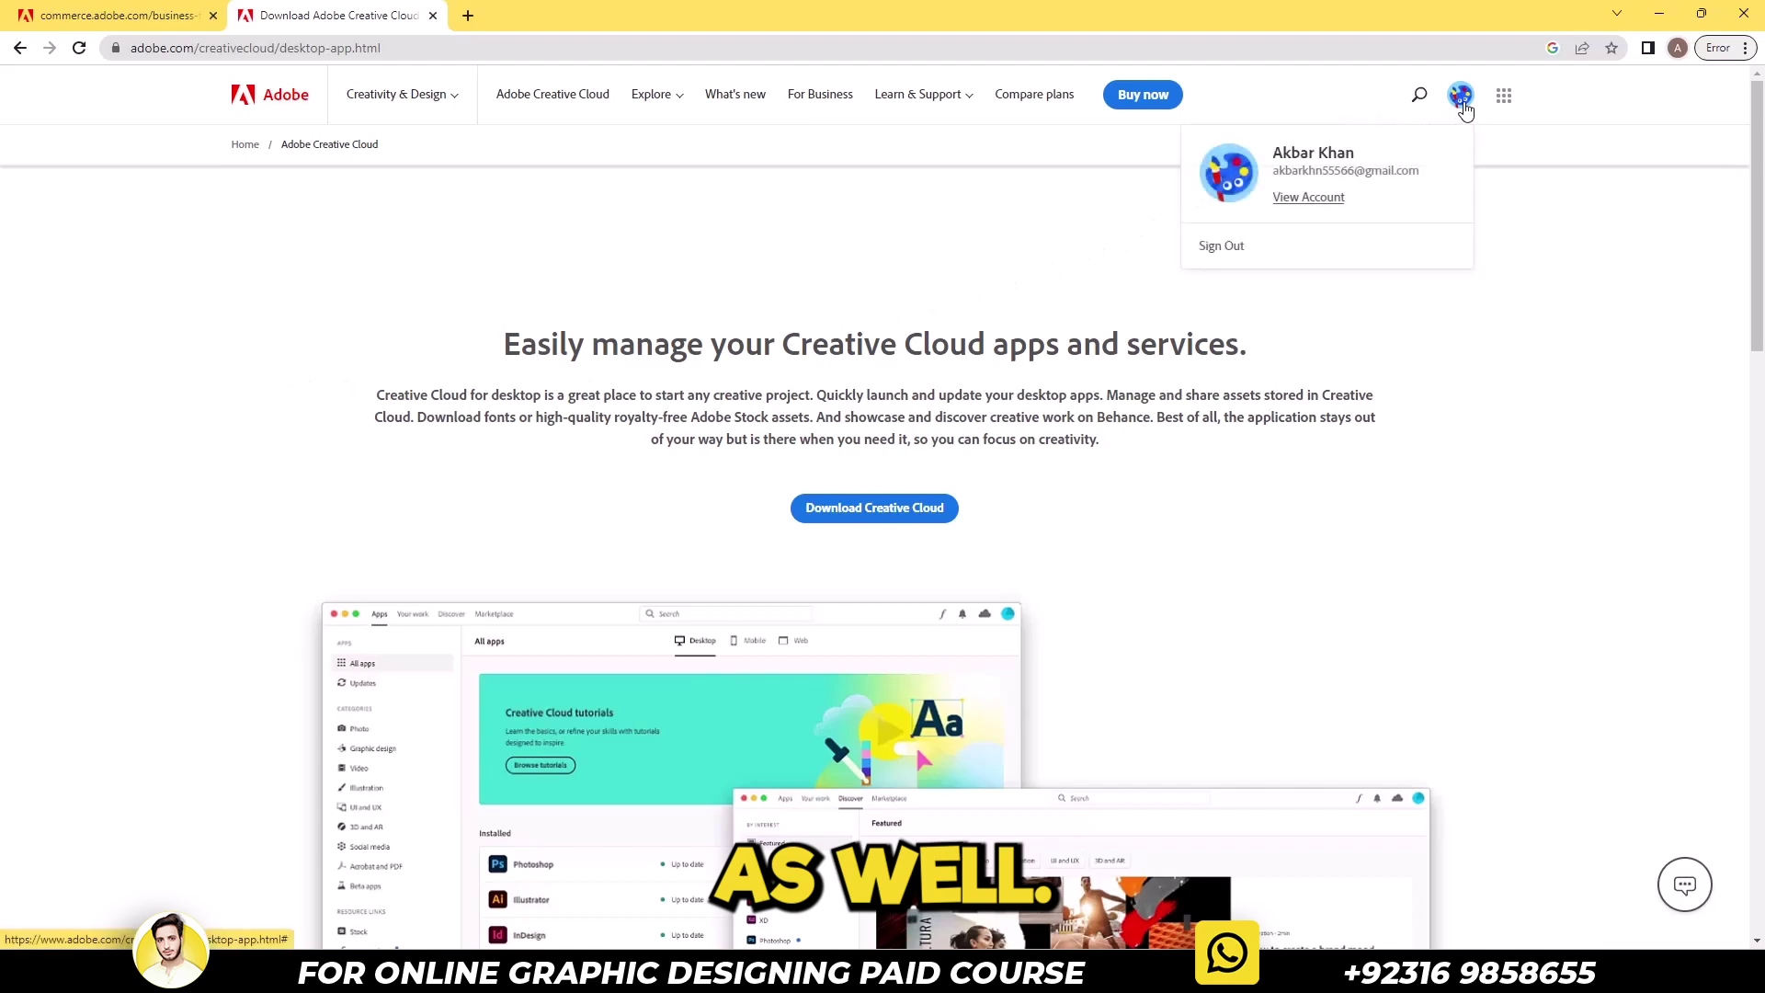
{"action": "left_click", "coordinate": [1342, 265]}
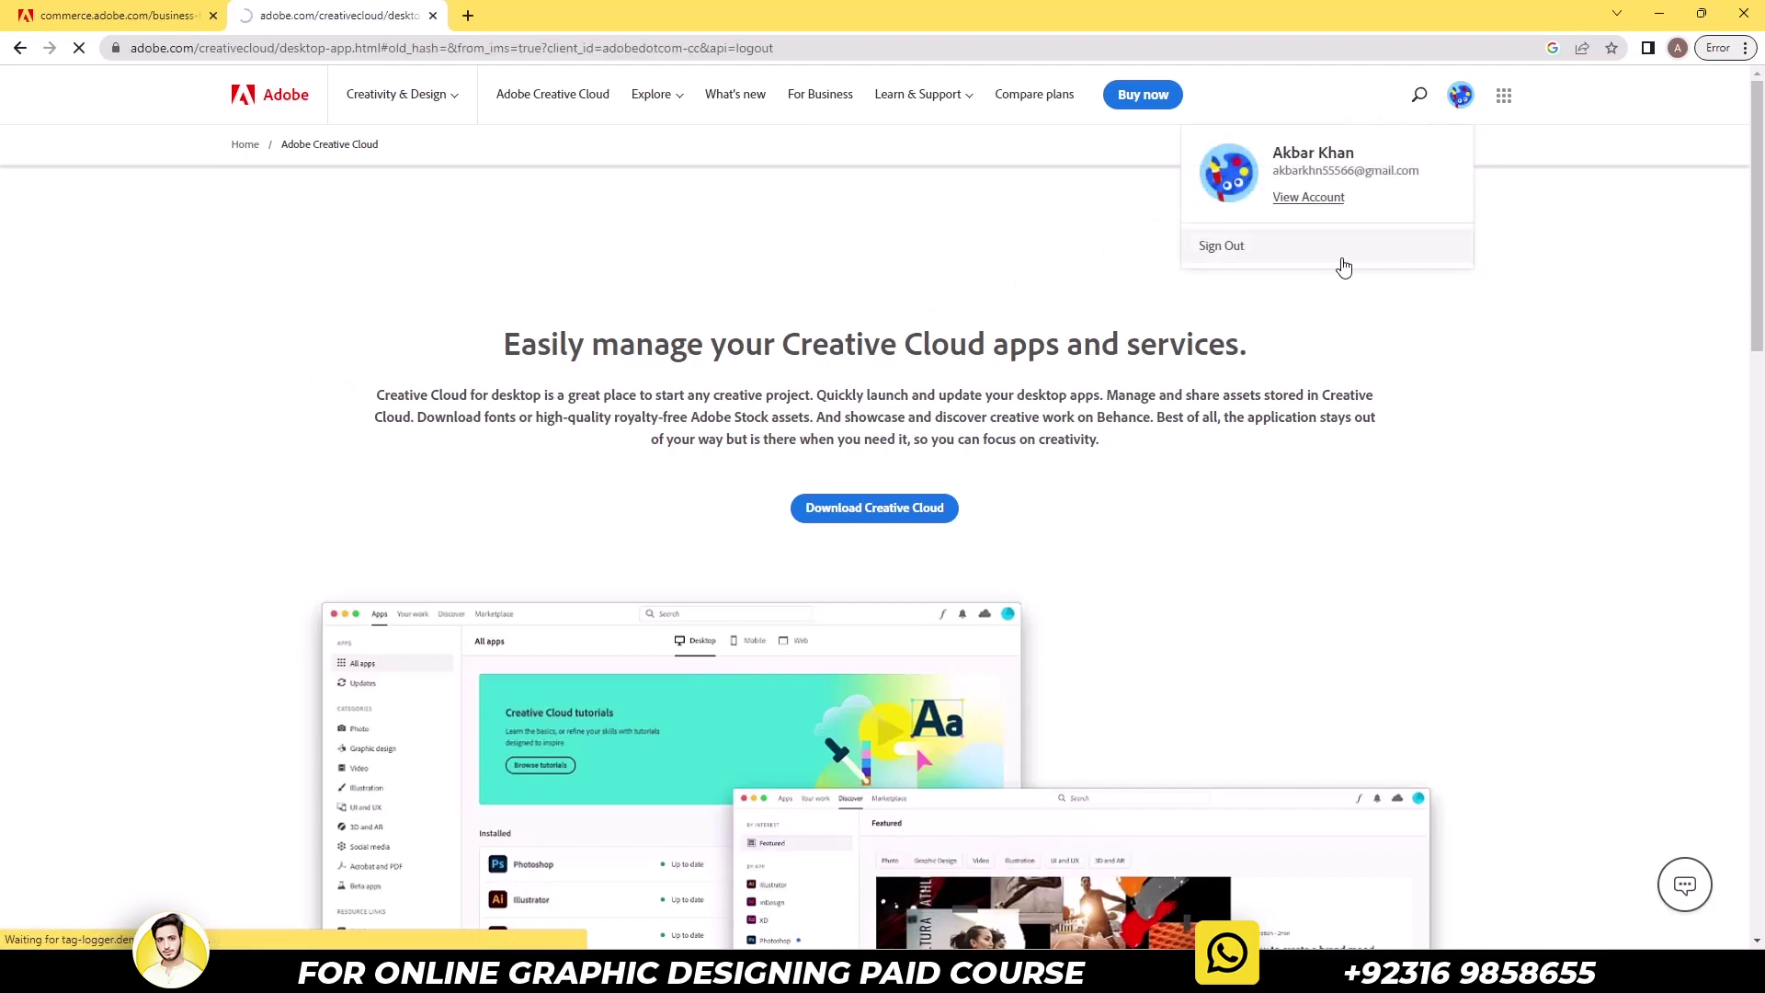
{"action": "left_click", "coordinate": [212, 15]}
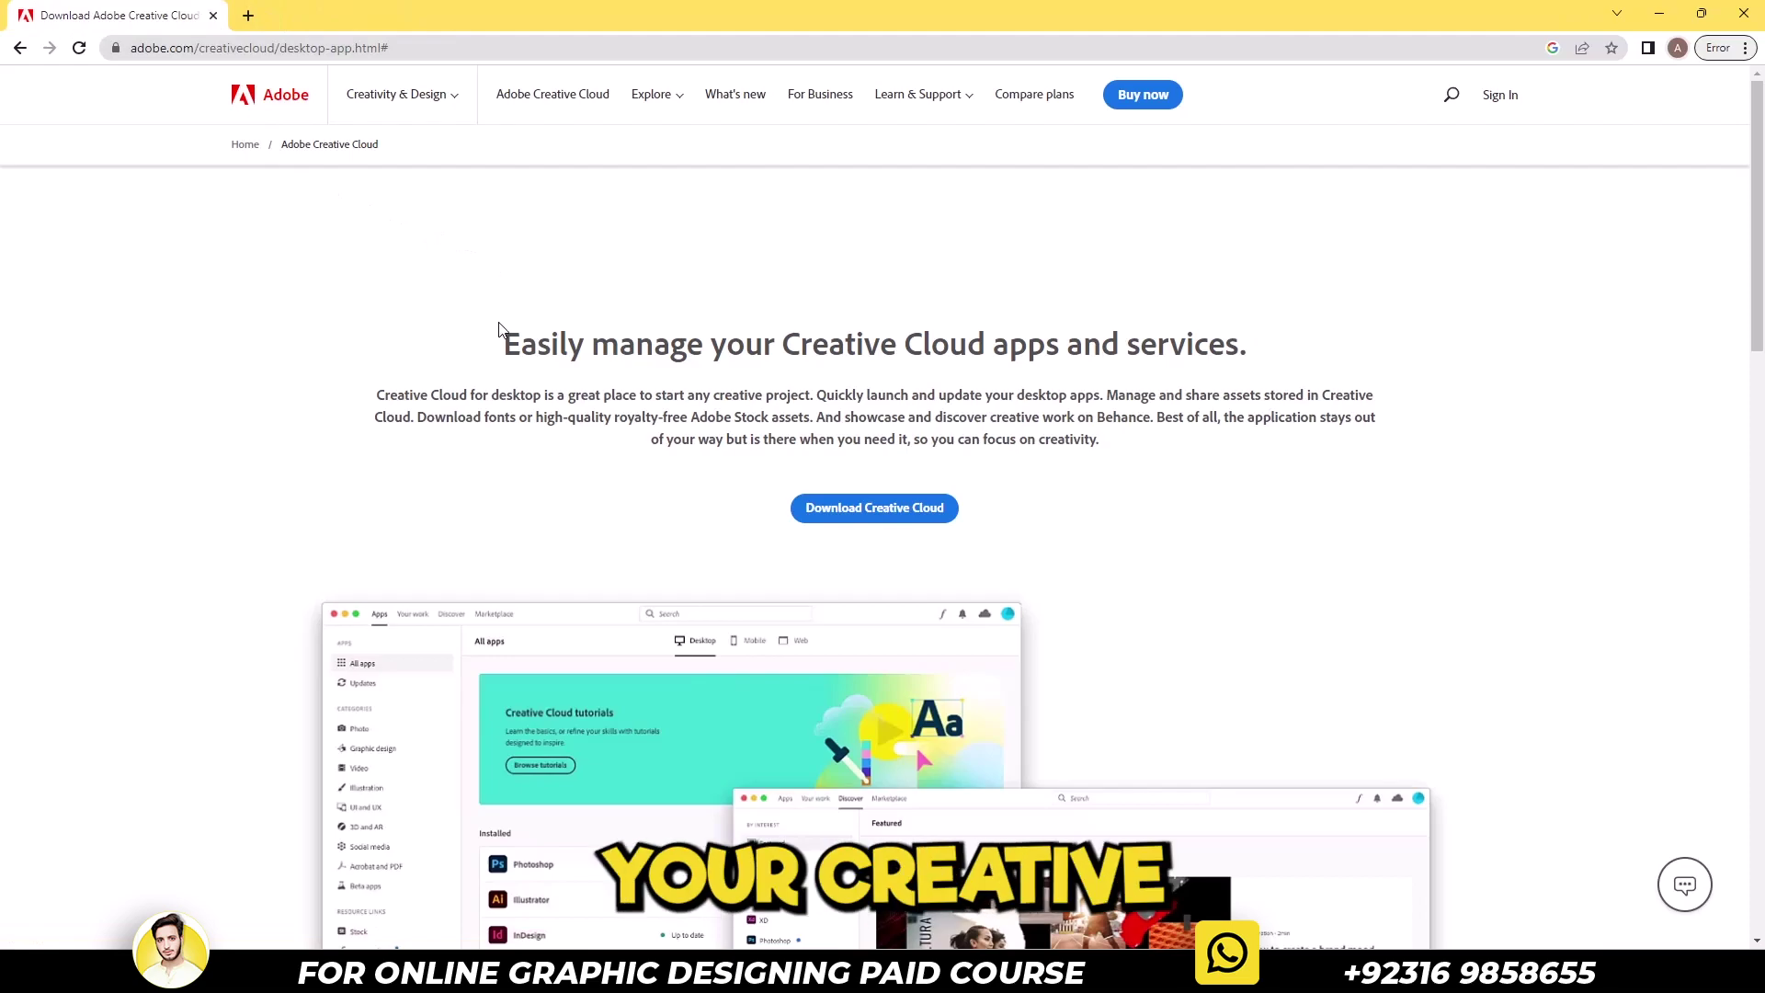
{"action": "left_click_drag", "start_coordinate": [501, 342], "coordinate": [1136, 441]}
{"action": "left_click", "coordinate": [1180, 315]}
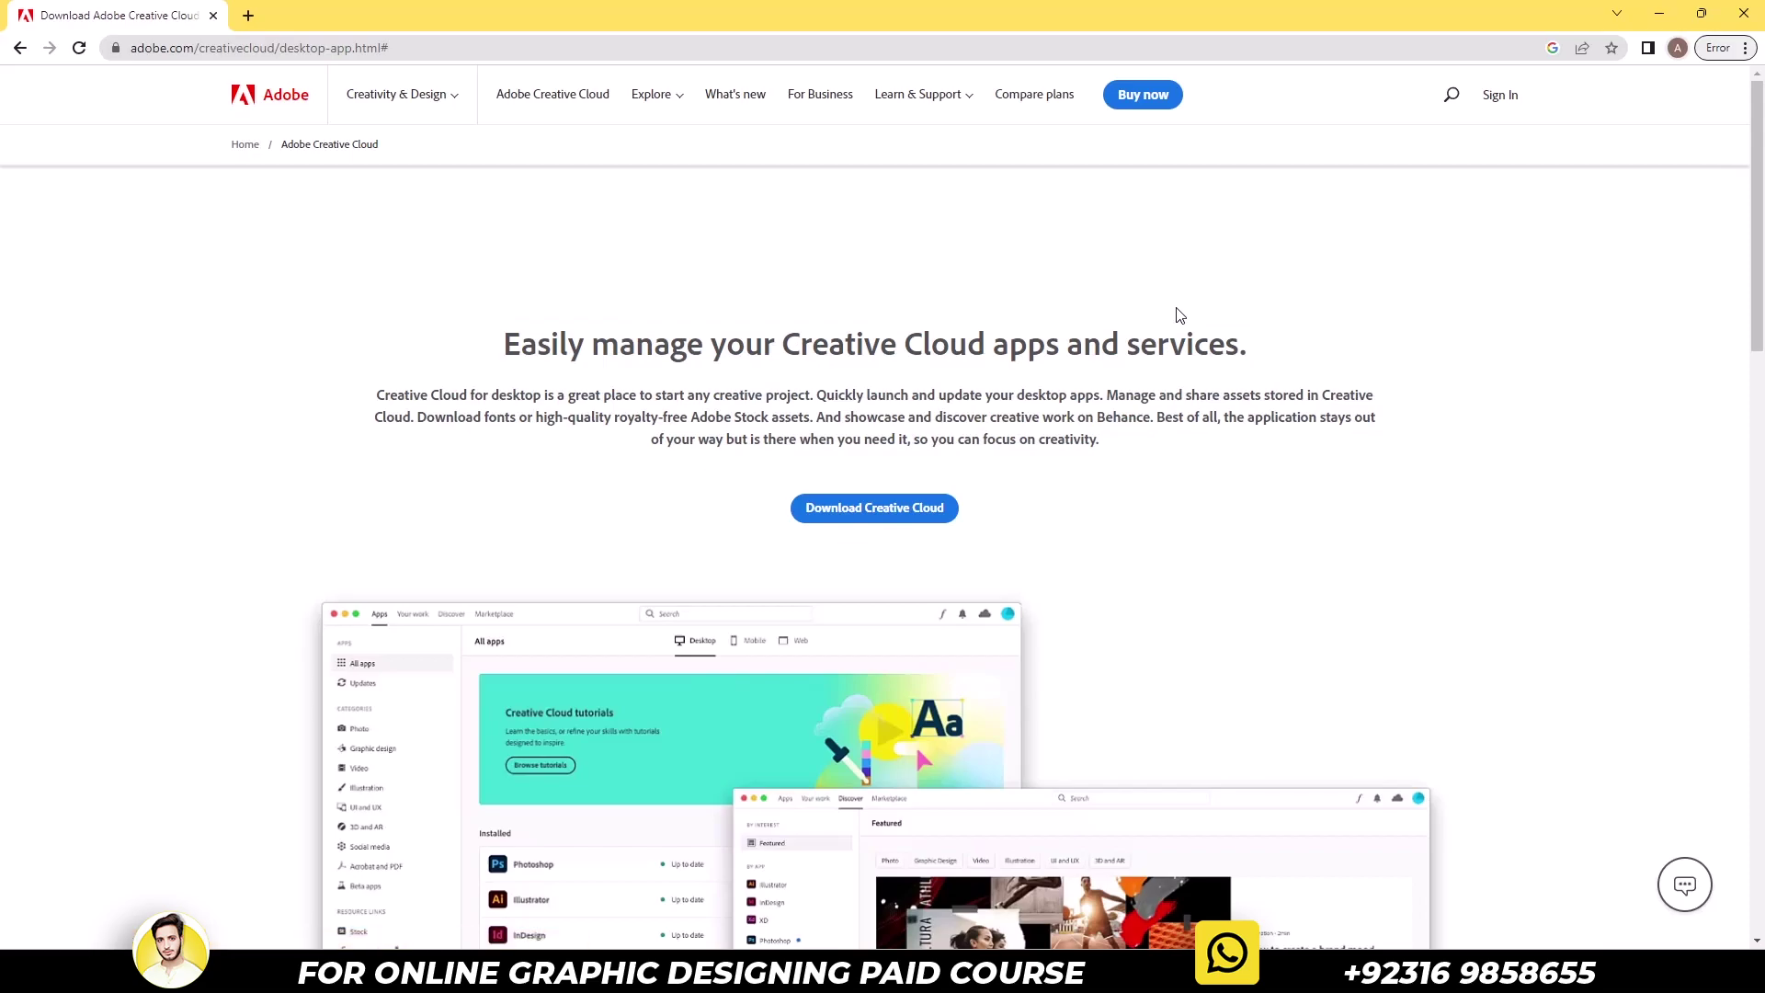
Search 'opera browser download', accept cookies, and download the Opera installer
{"action": "key", "text": "ctrl+t"}
{"action": "type", "text": "opera "}
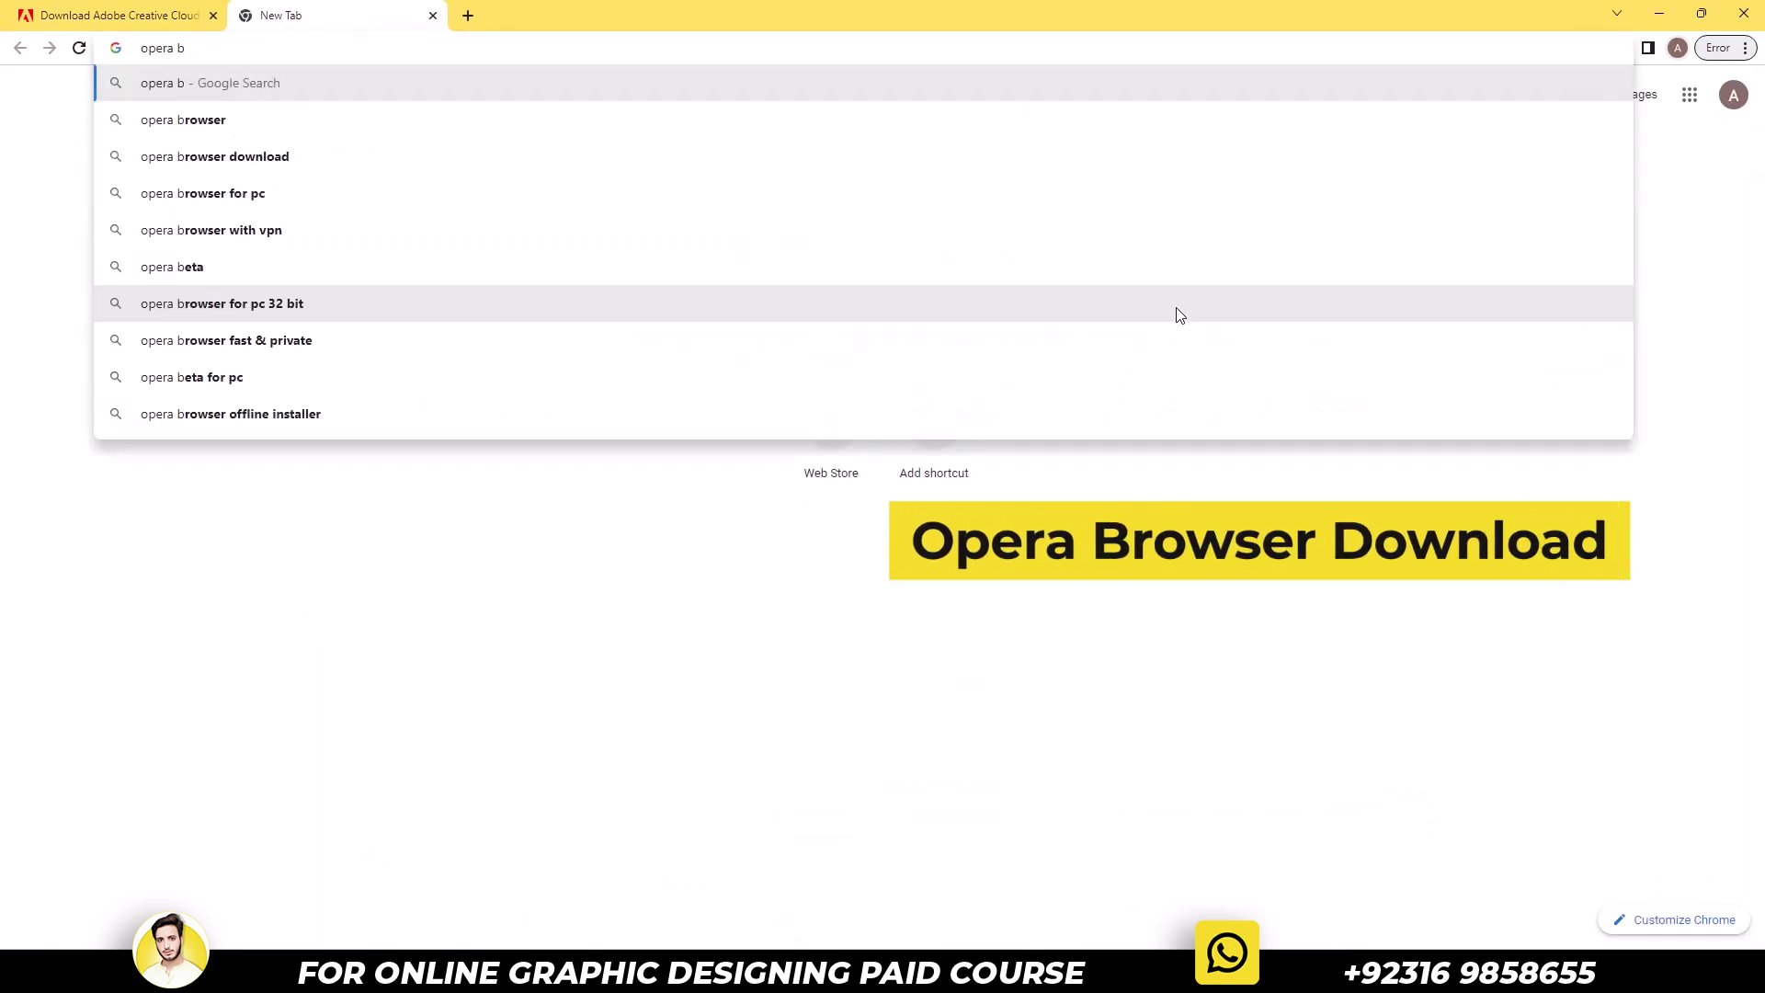
{"action": "type", "text": "b"}
{"action": "key", "text": "Up"}
{"action": "key", "text": "Up"}
{"action": "key", "text": "Up"}
{"action": "key", "text": "Up"}
{"action": "key", "text": "Up"}
{"action": "key", "text": "Up"}
{"action": "key", "text": "Up"}
{"action": "key", "text": "Up"}
{"action": "key", "text": "Return"}
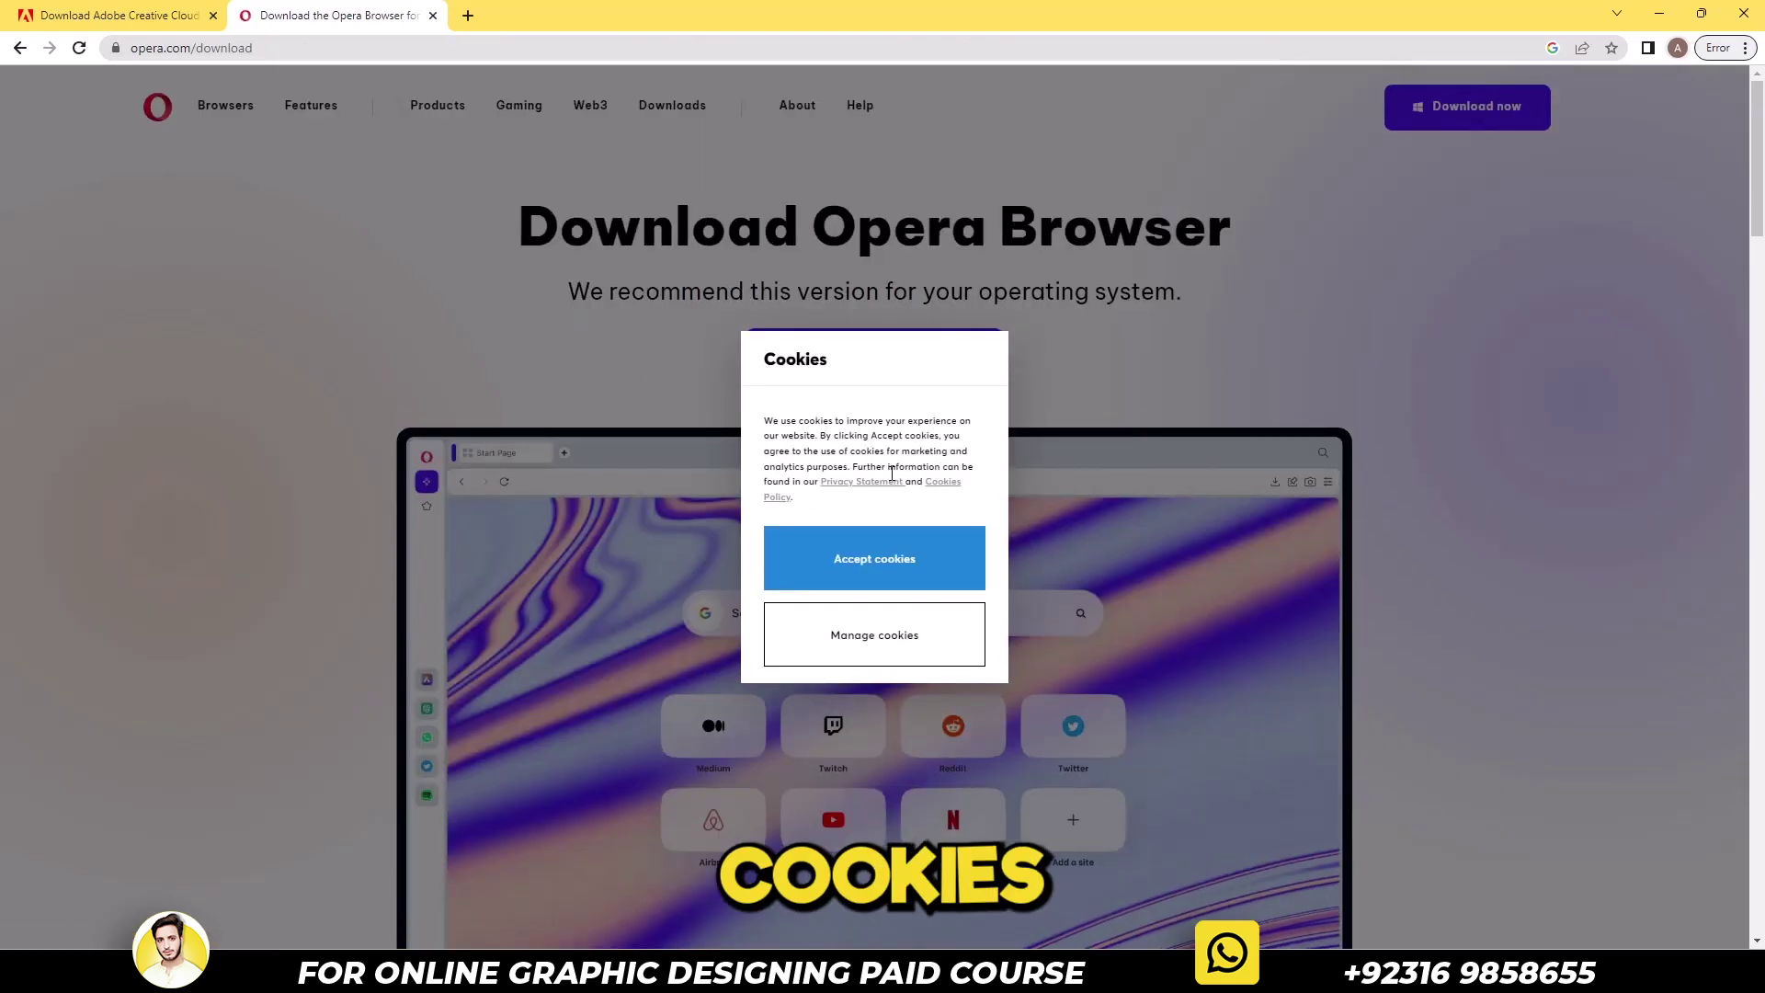
{"action": "left_click", "coordinate": [900, 558]}
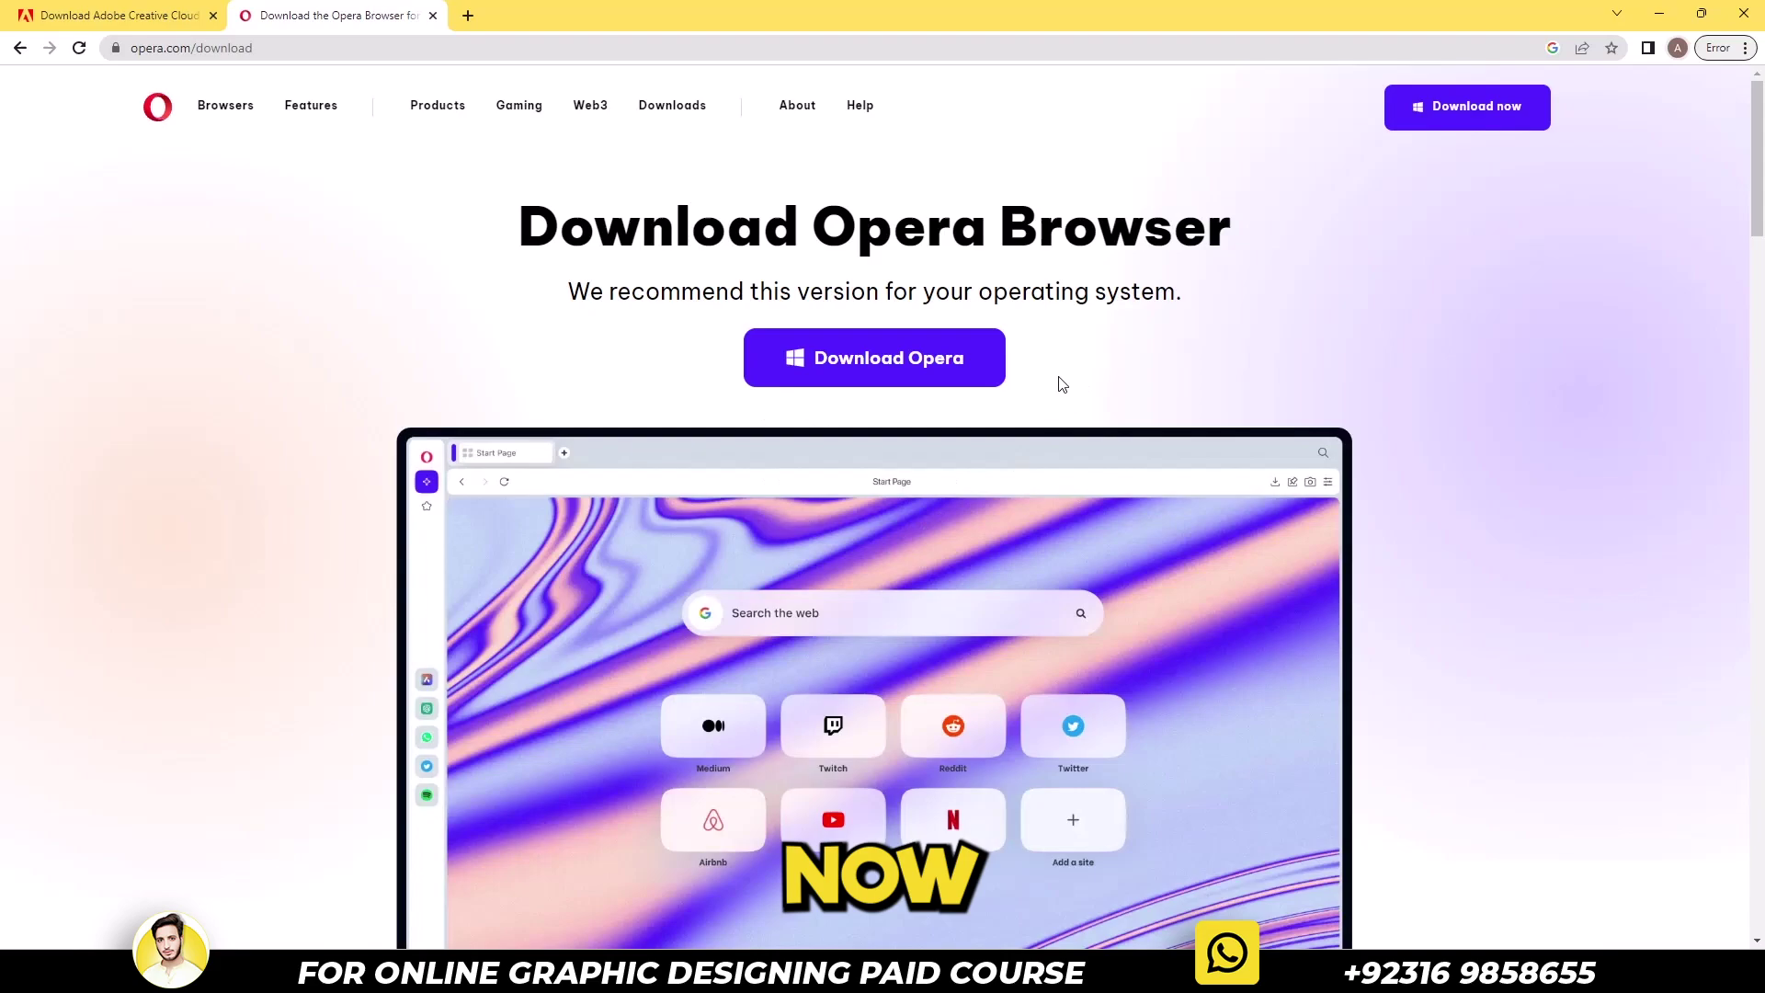
{"action": "left_click", "coordinate": [937, 382]}
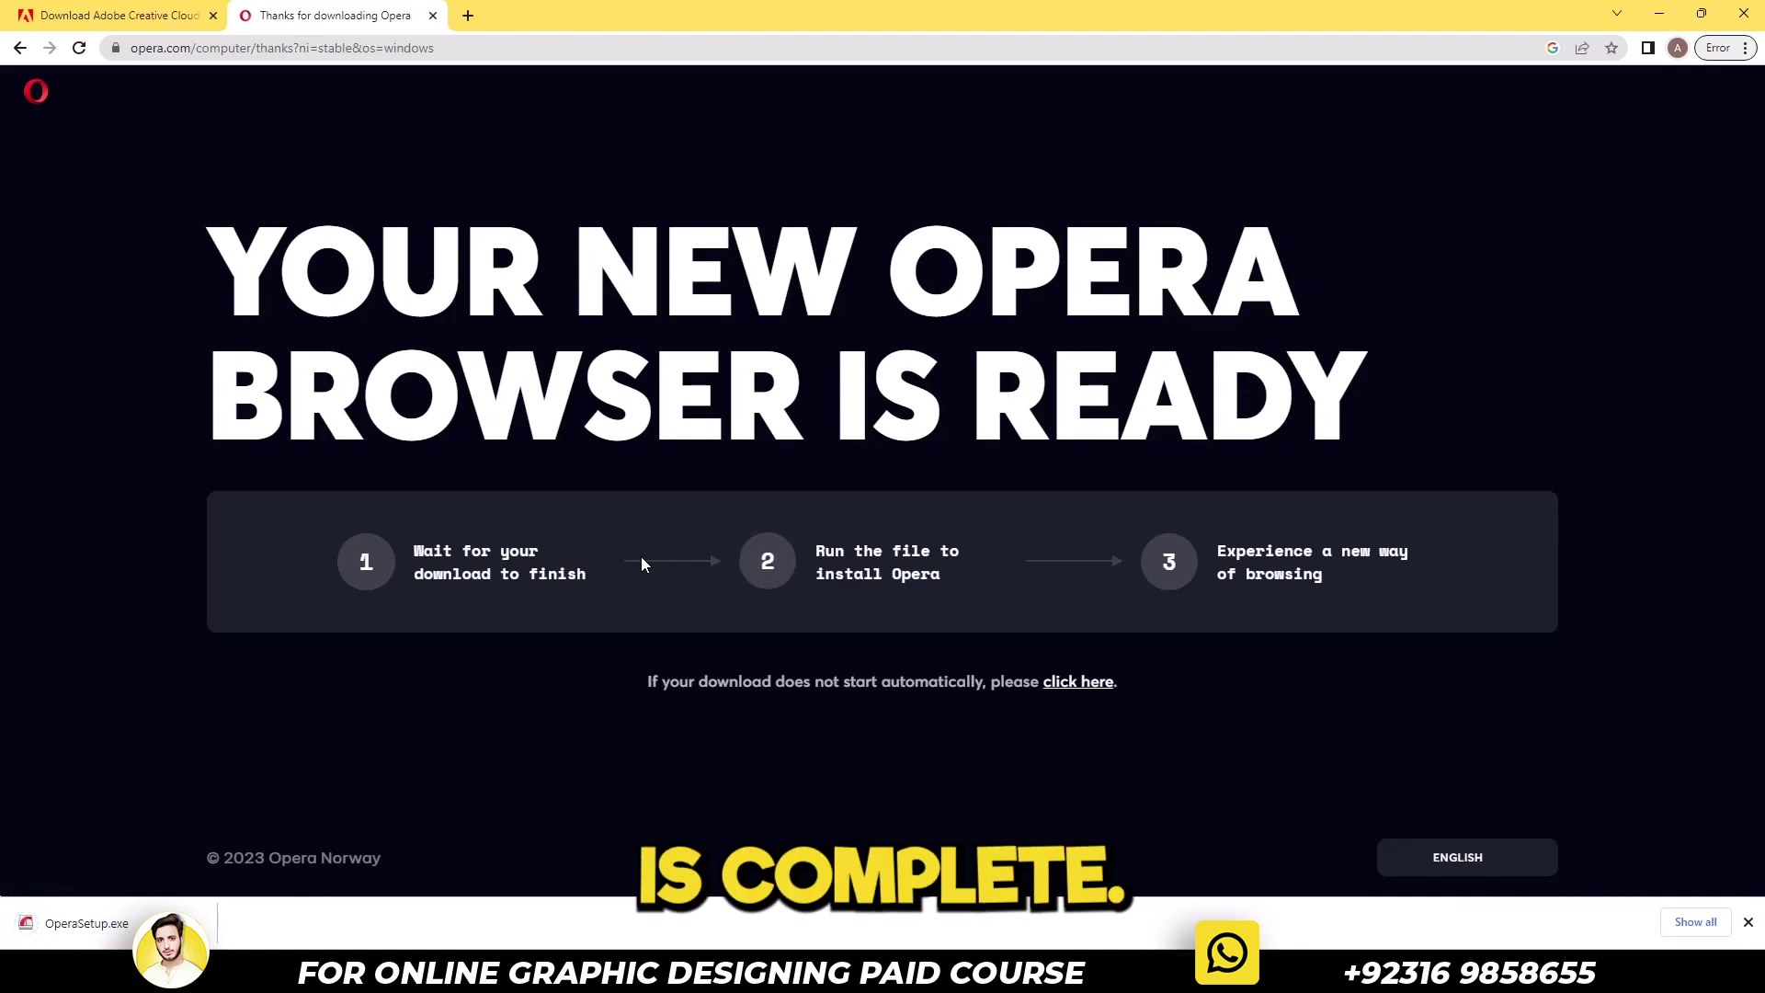
Launch OperaSetup.exe from the download bar and minimize Chrome
{"action": "left_click", "coordinate": [198, 923]}
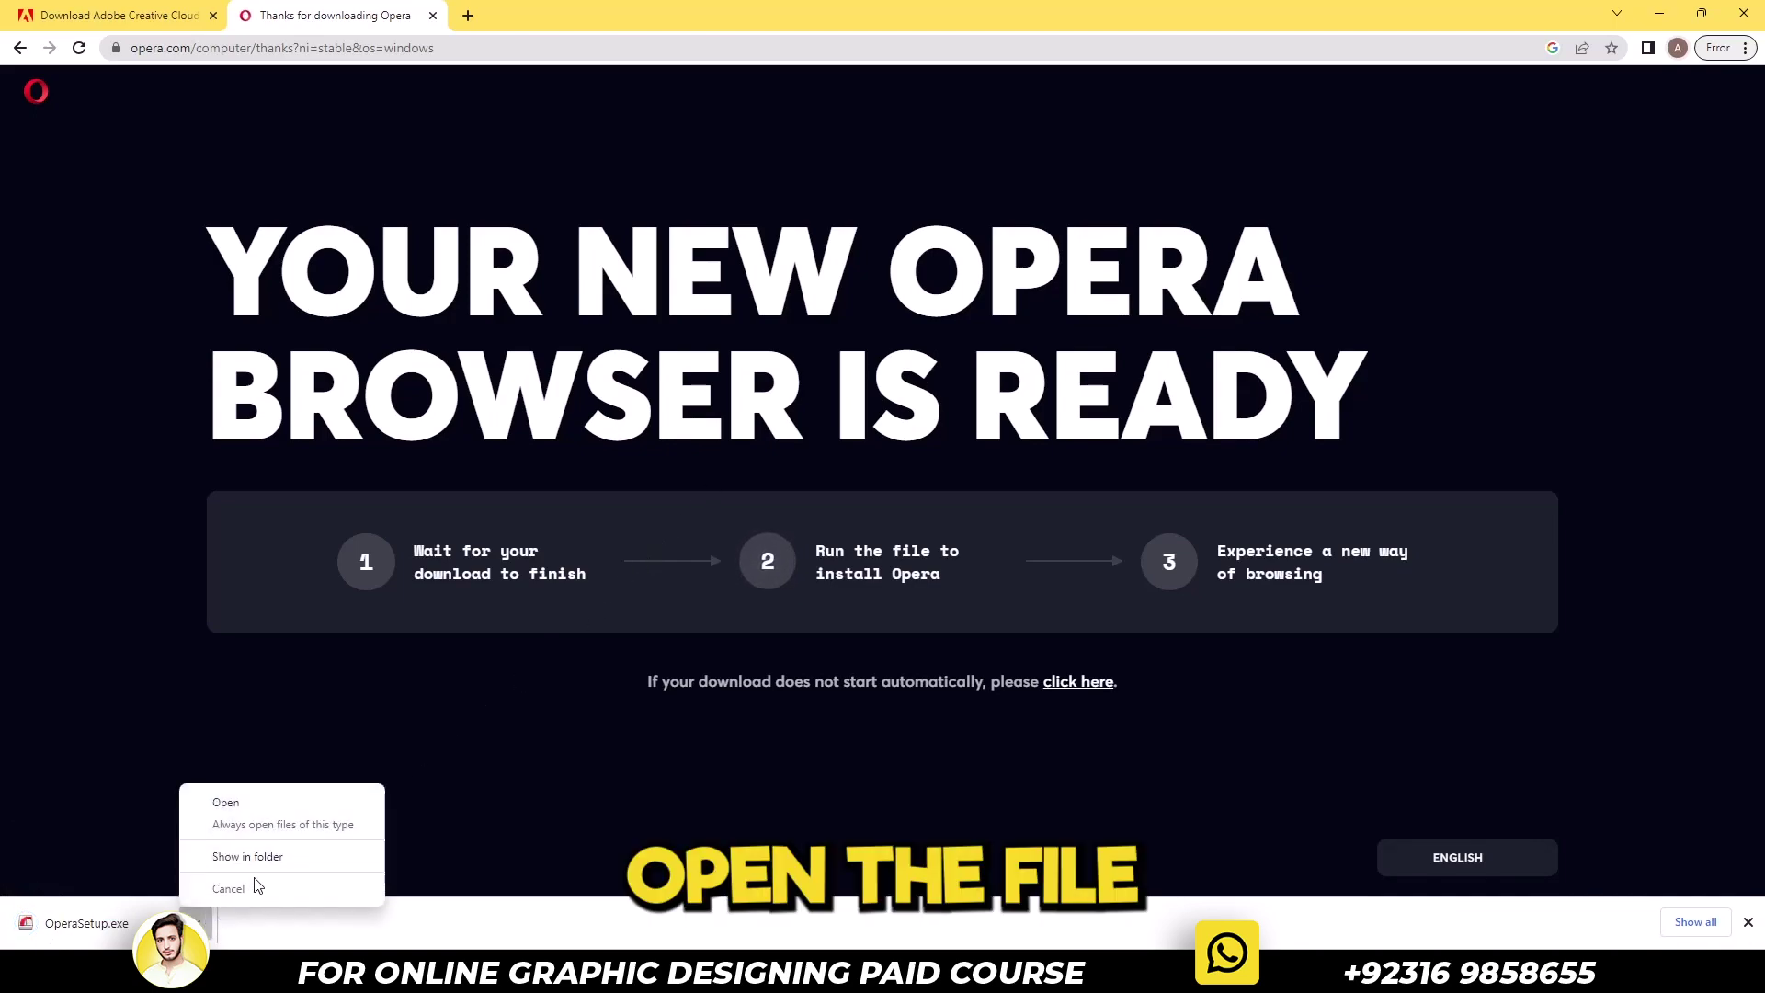
{"action": "left_click", "coordinate": [276, 809]}
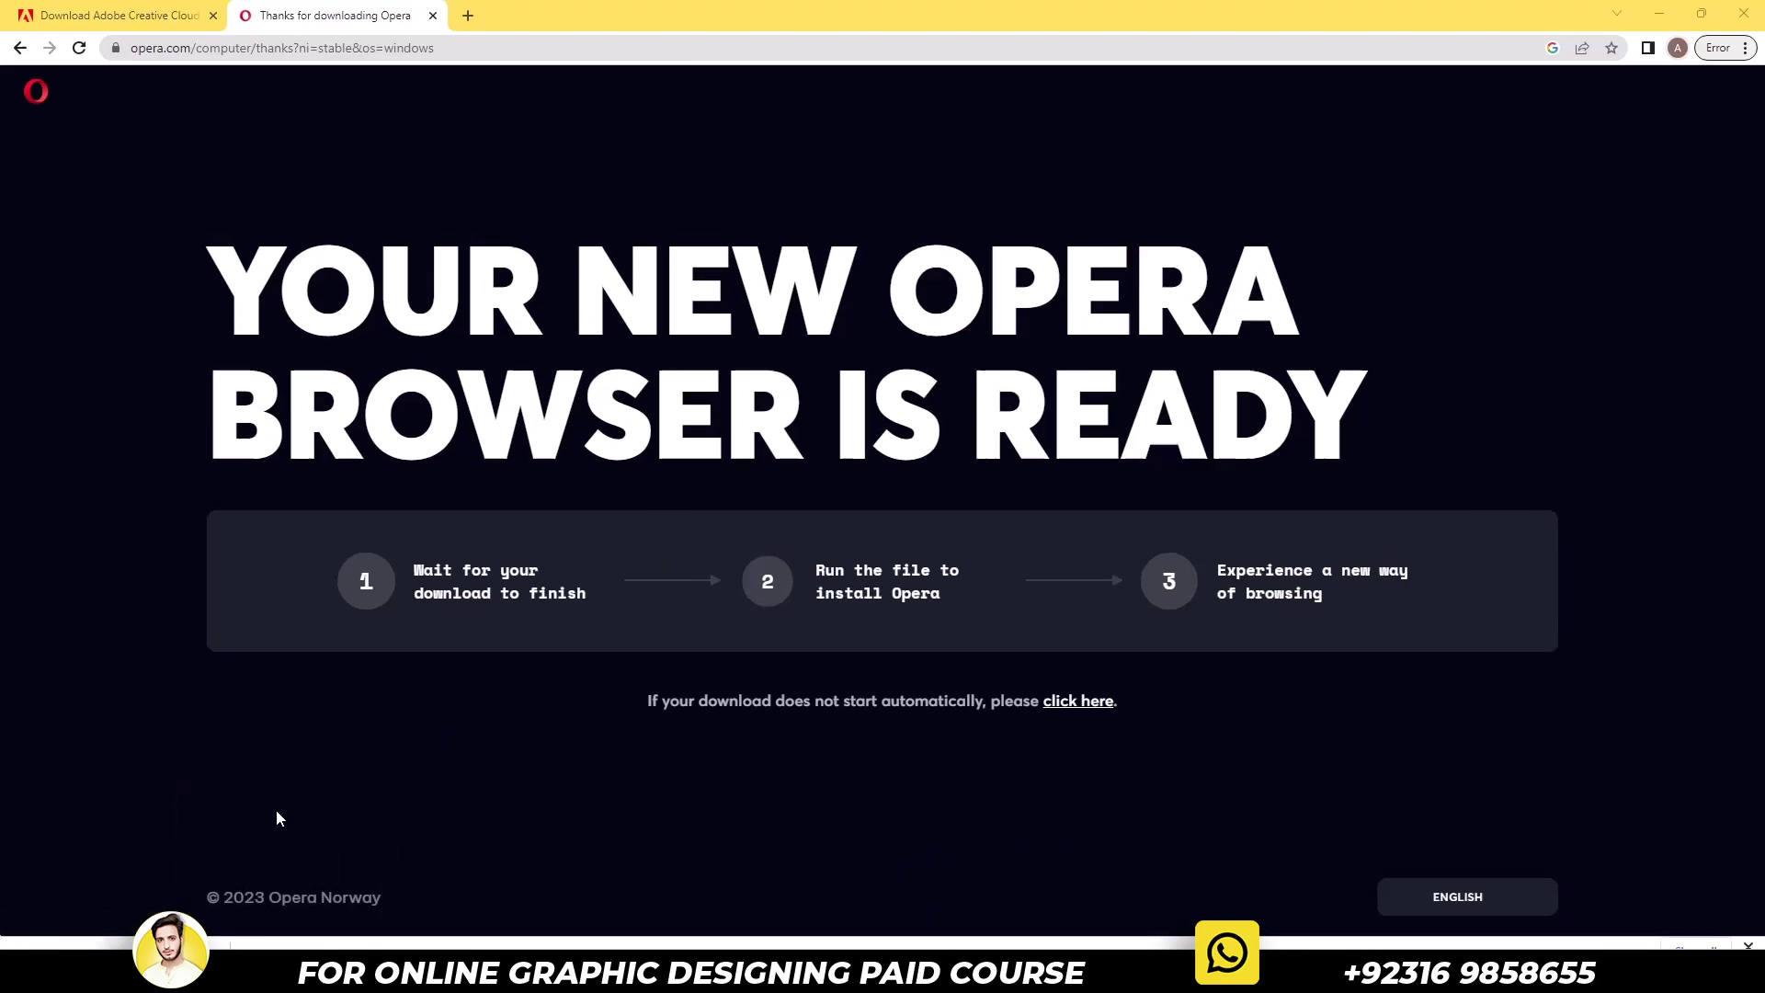
{"action": "left_click", "coordinate": [1728, 9]}
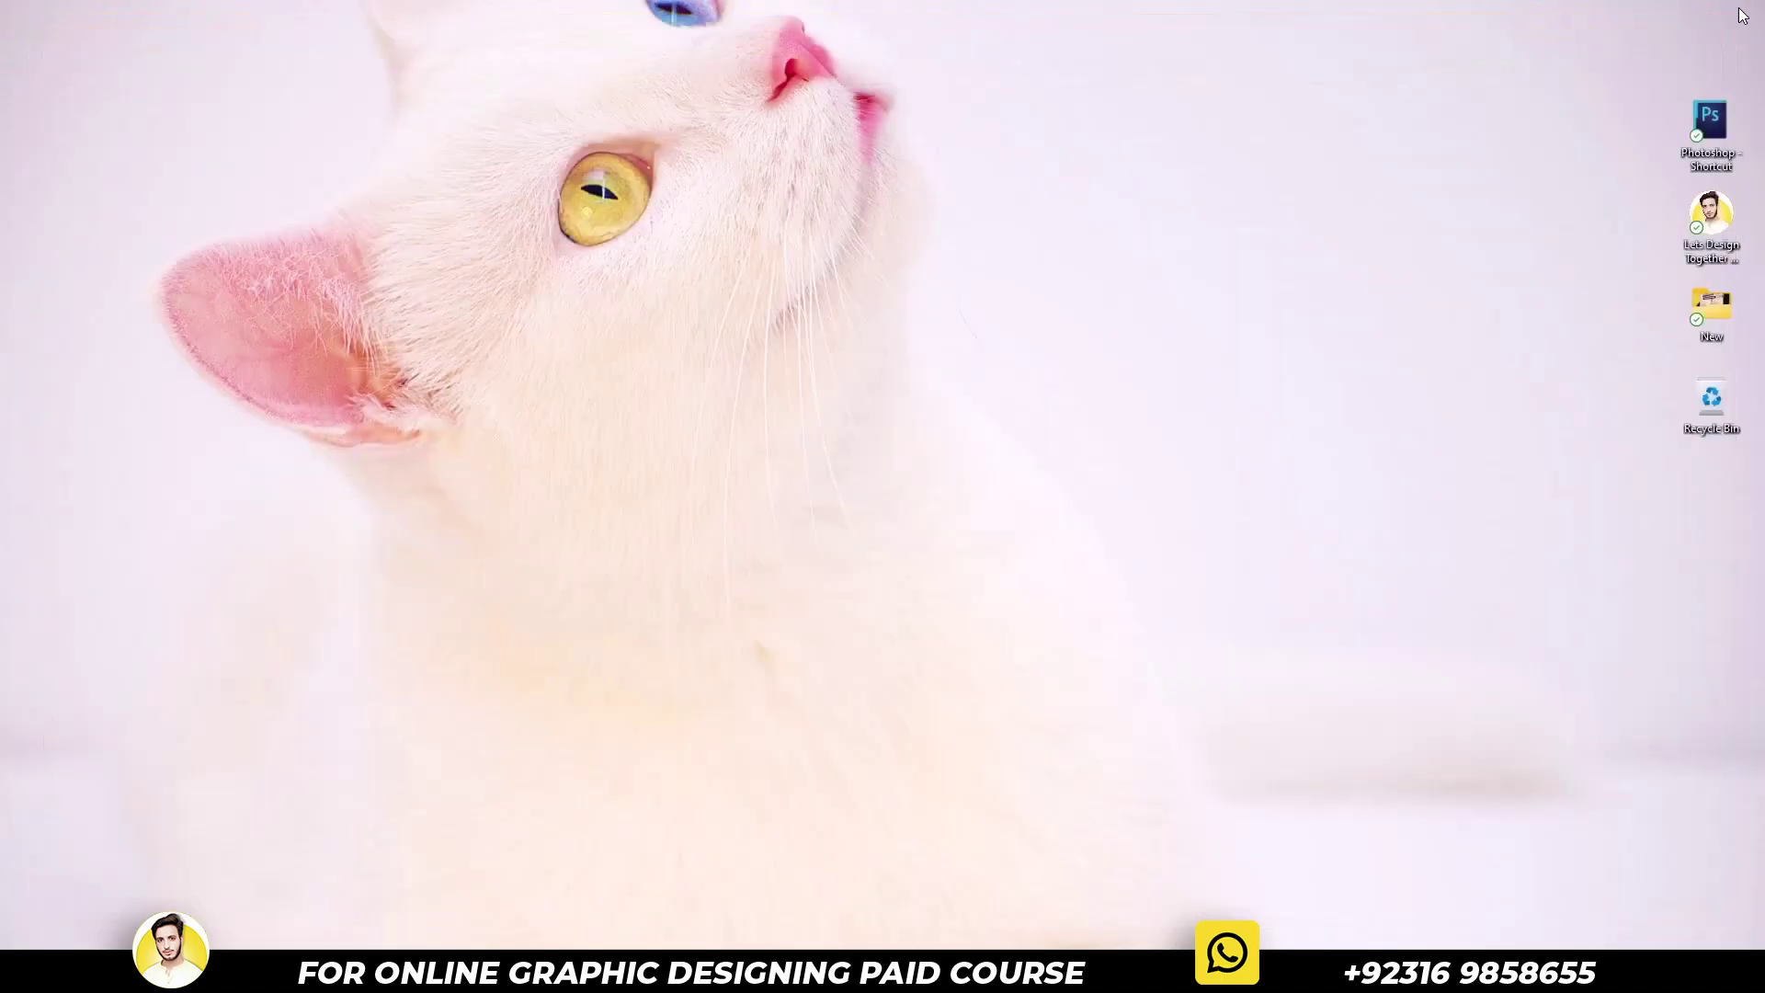
Install Opera accepting terms and data sharing, keep the system theme, and finish setup
{"action": "left_click", "coordinate": [672, 622]}
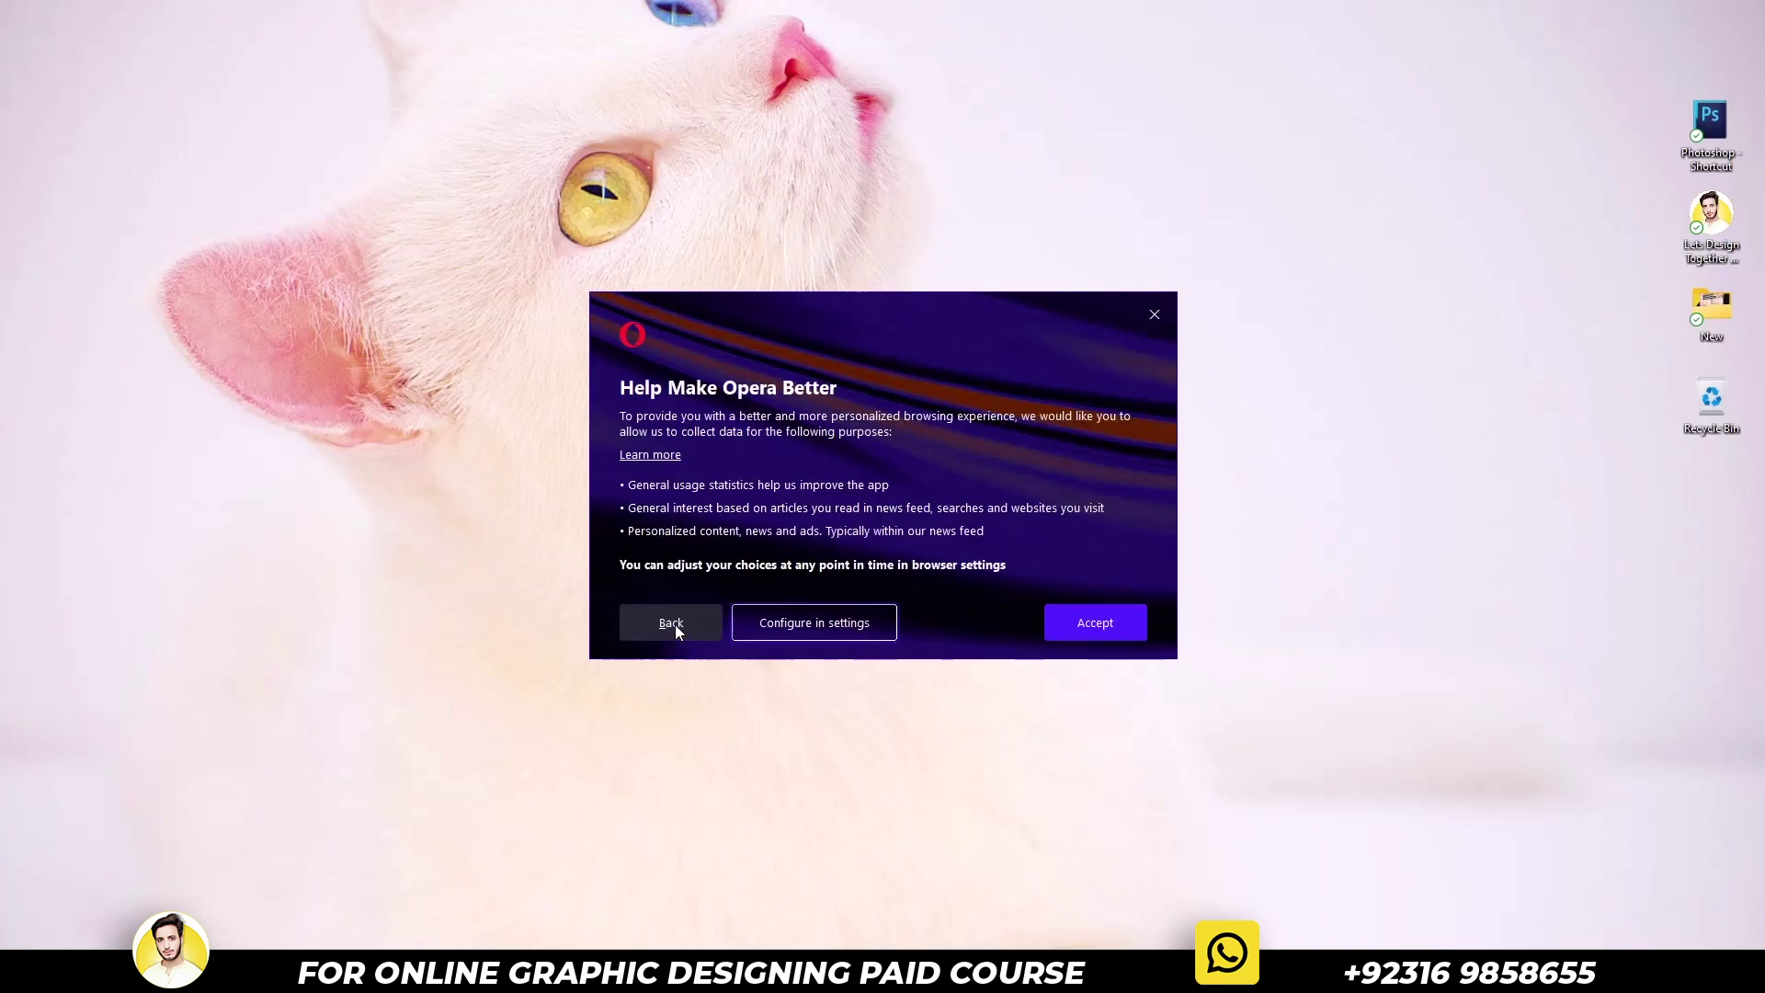
{"action": "left_click", "coordinate": [1099, 623]}
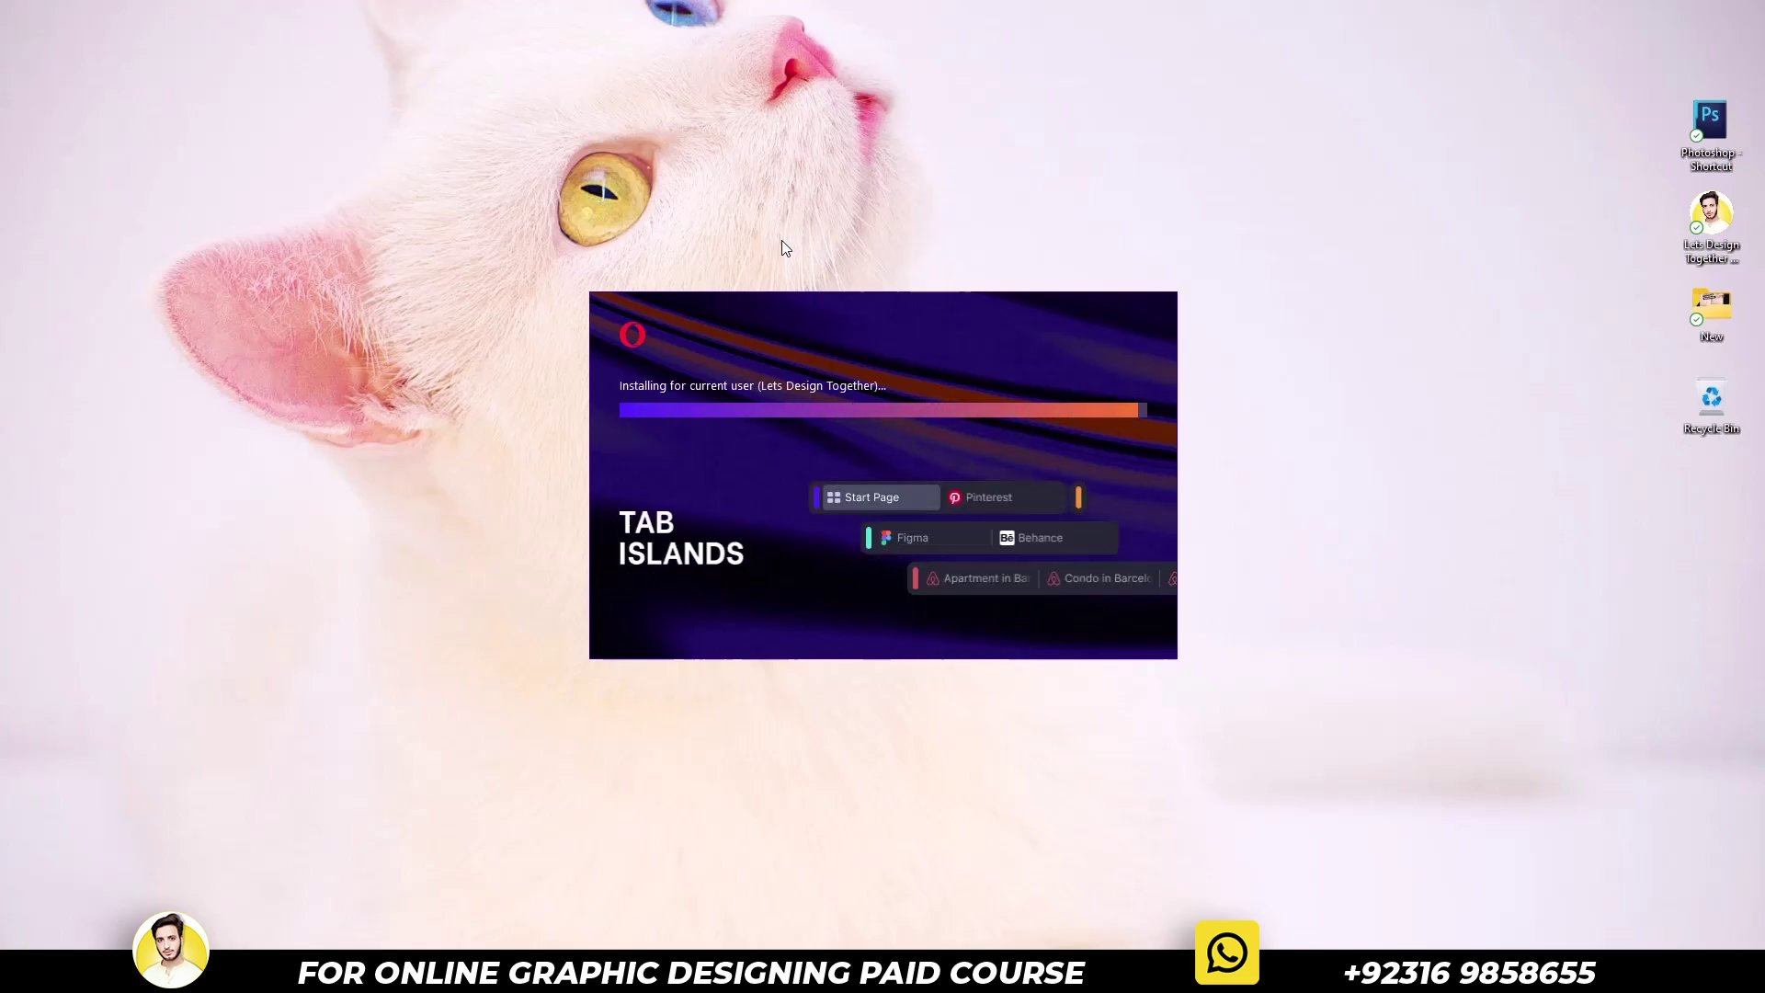
{"action": "key", "text": "shift+F10"}
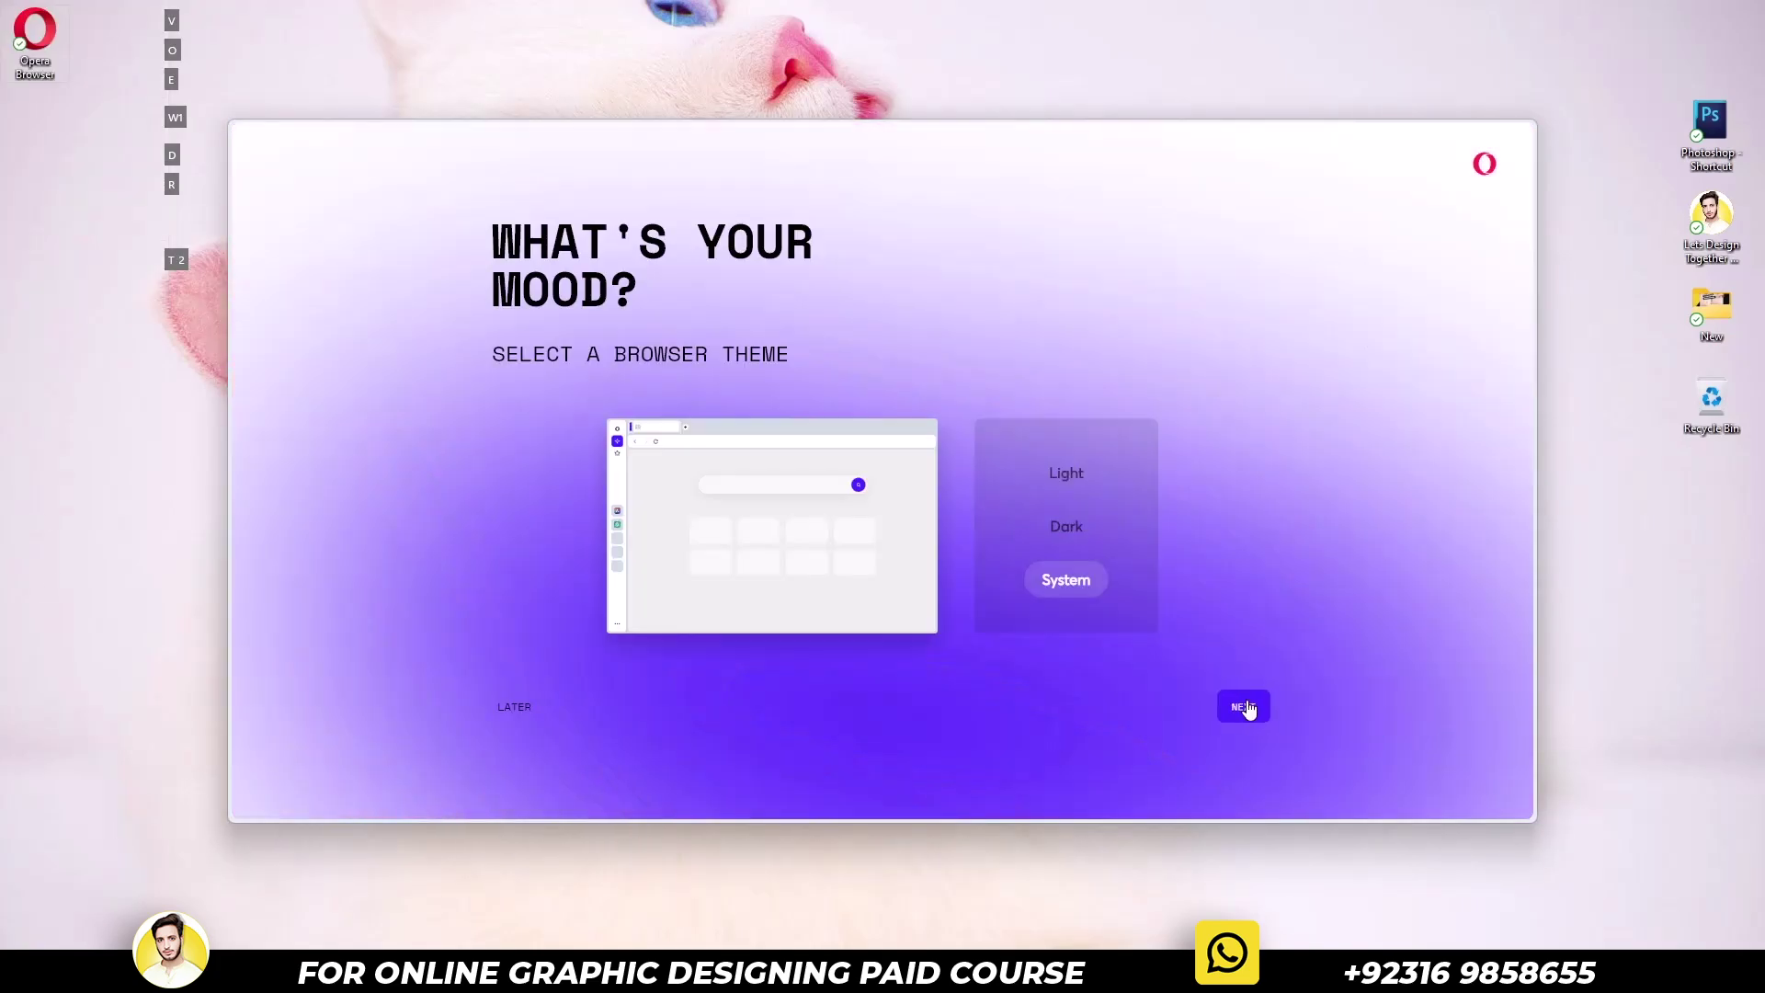
{"action": "left_click", "coordinate": [1249, 709]}
{"action": "left_click", "coordinate": [1245, 709]}
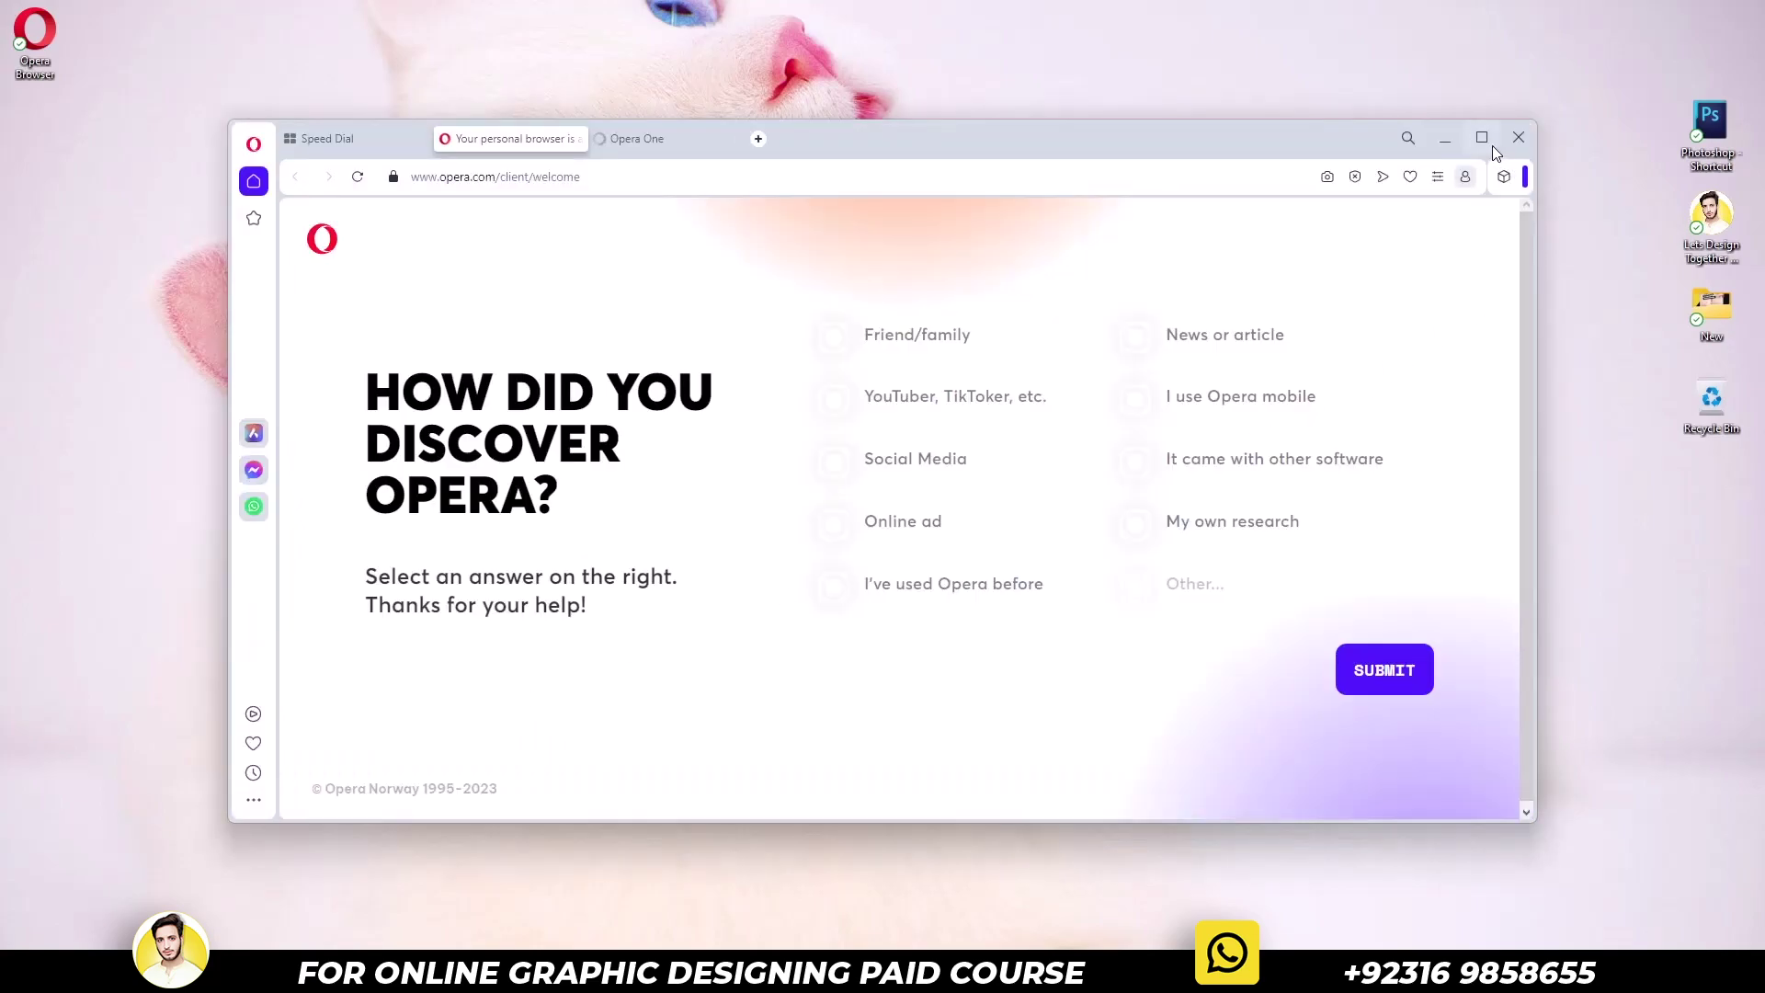
Maximize Opera and open the Google homepage through an address-bar search
{"action": "left_click", "coordinate": [1494, 147]}
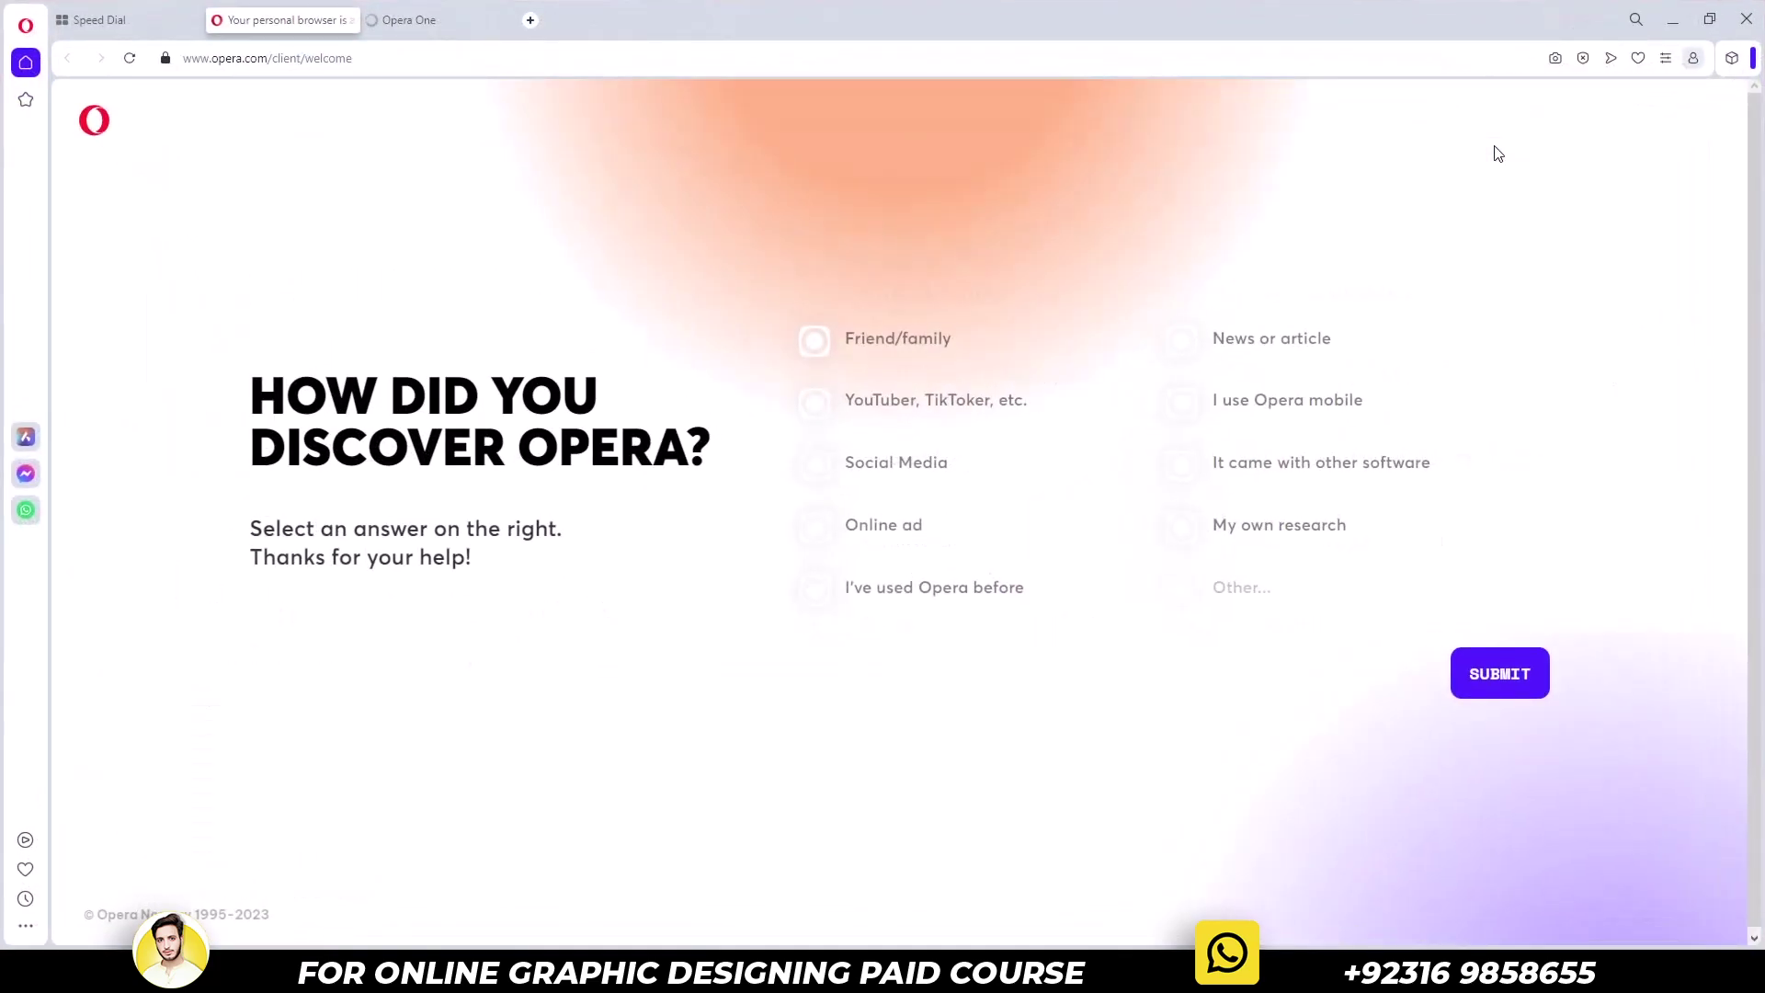
{"action": "type", "text": "Google"}
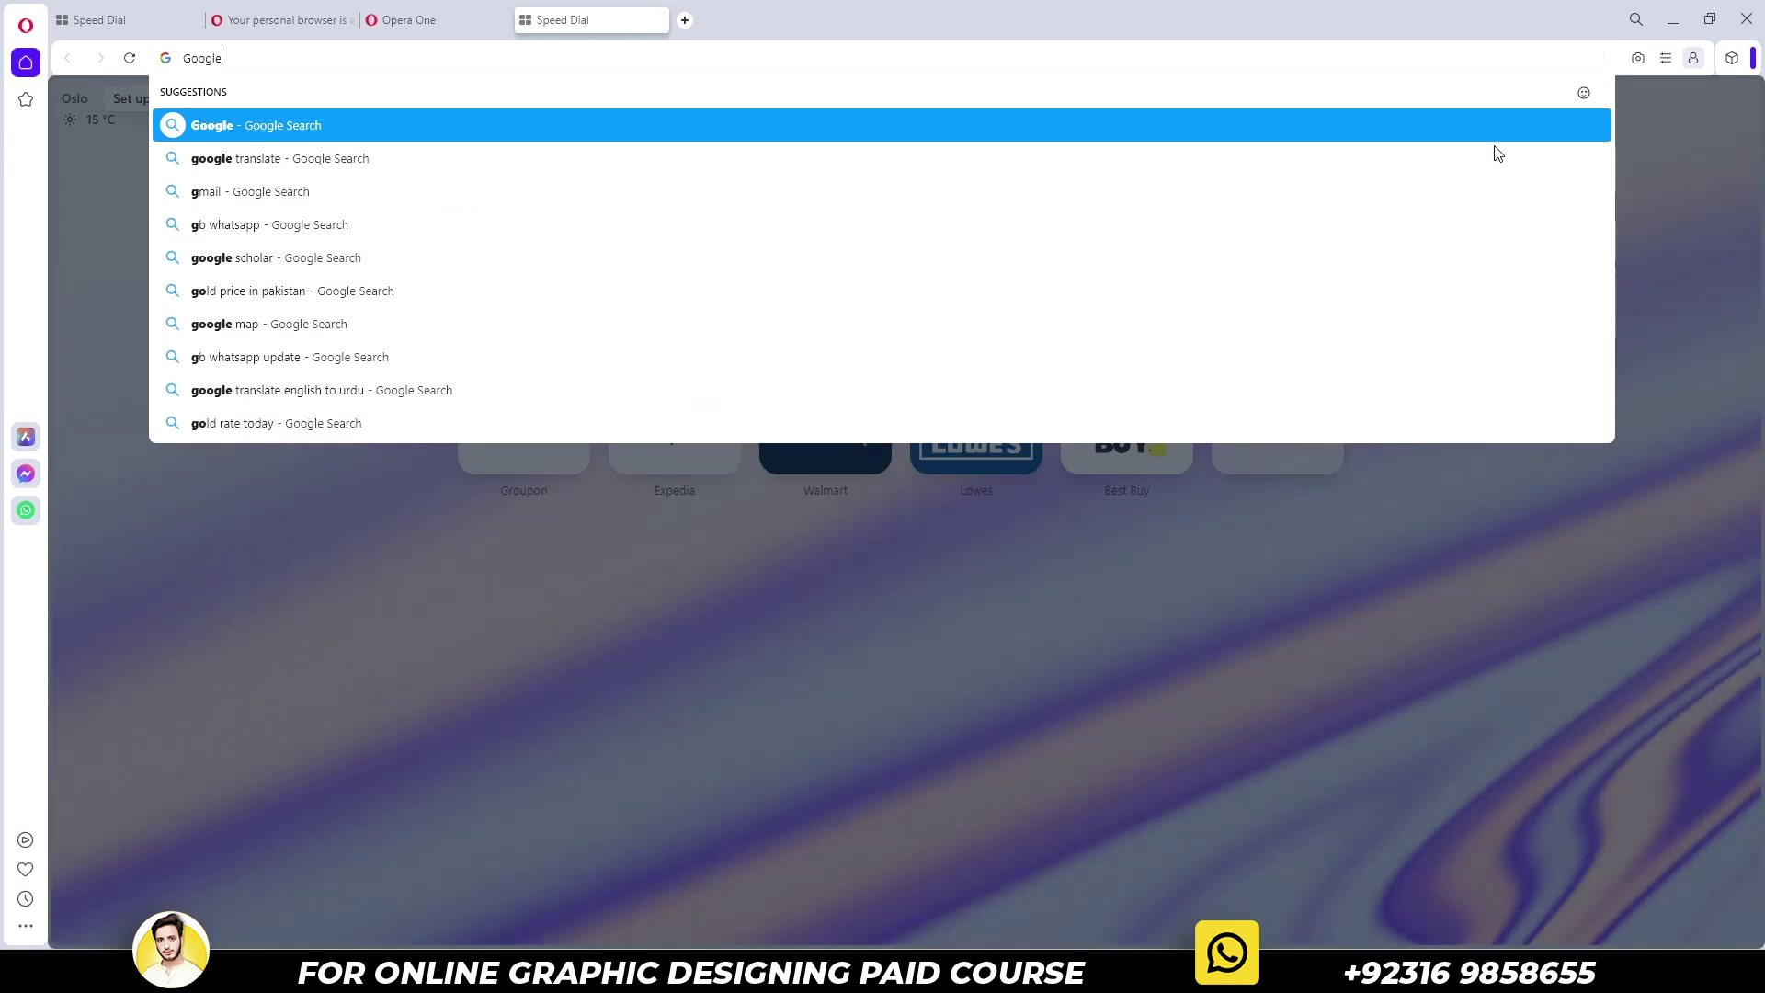
{"action": "key", "text": "Return"}
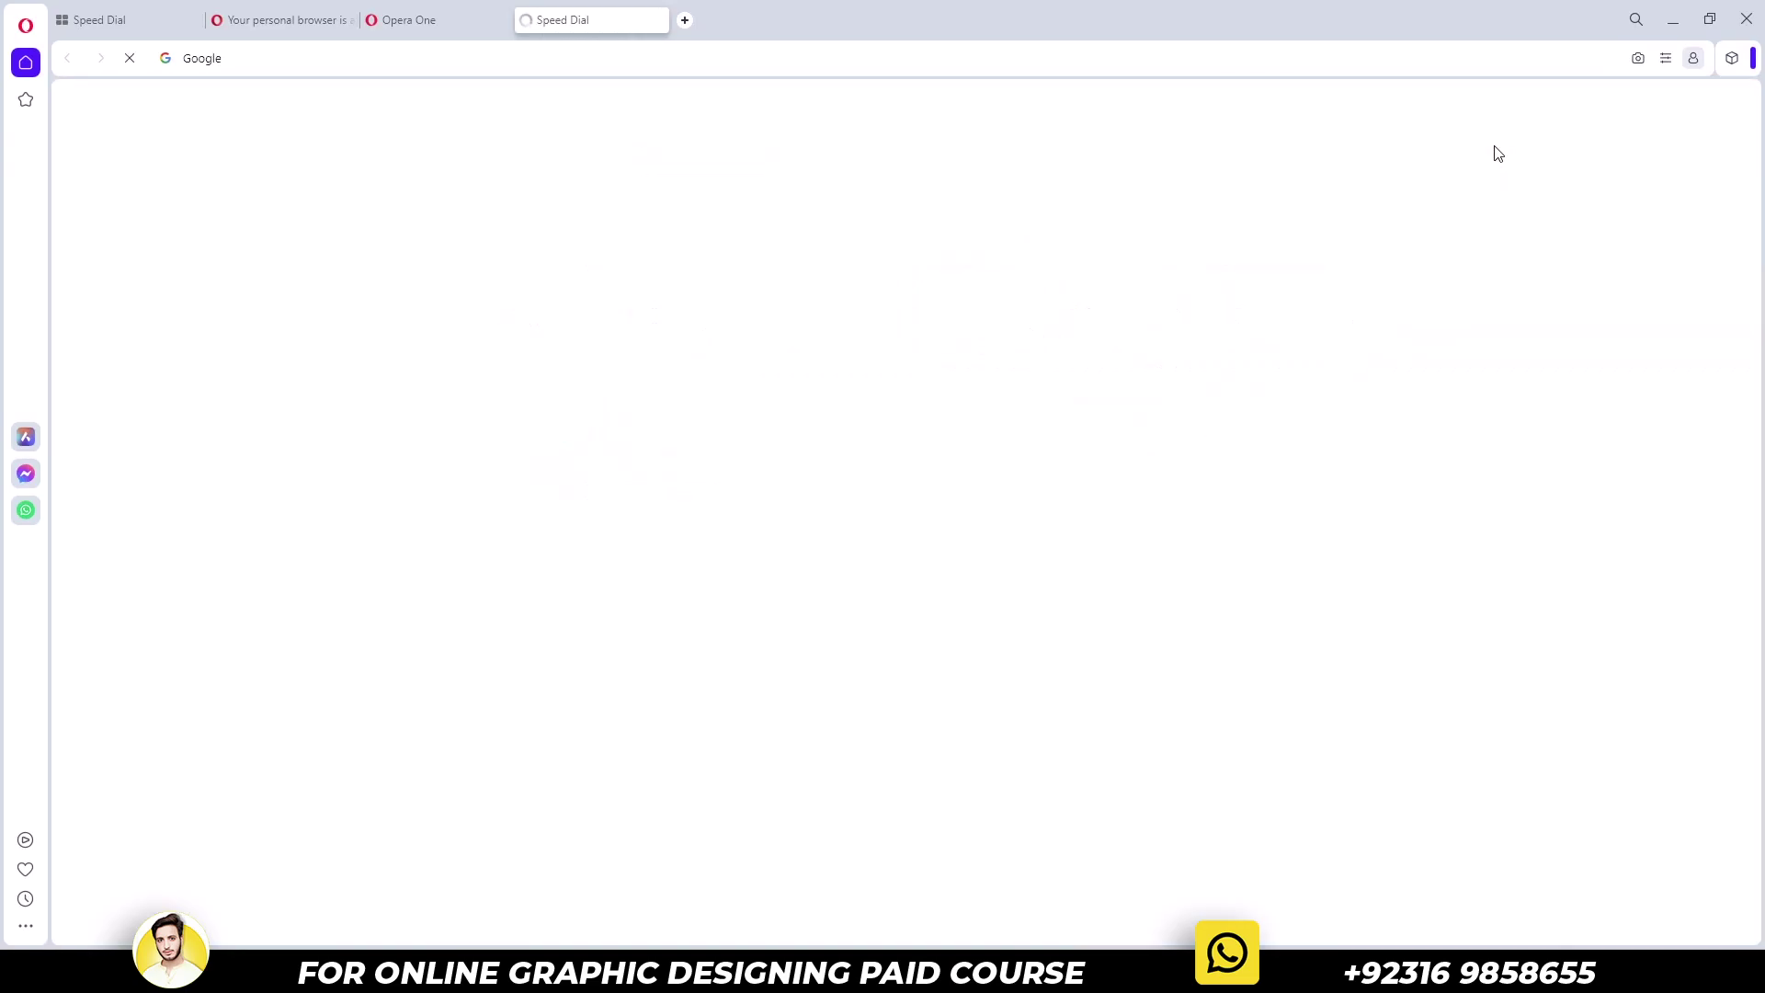
{"action": "left_click", "coordinate": [284, 313]}
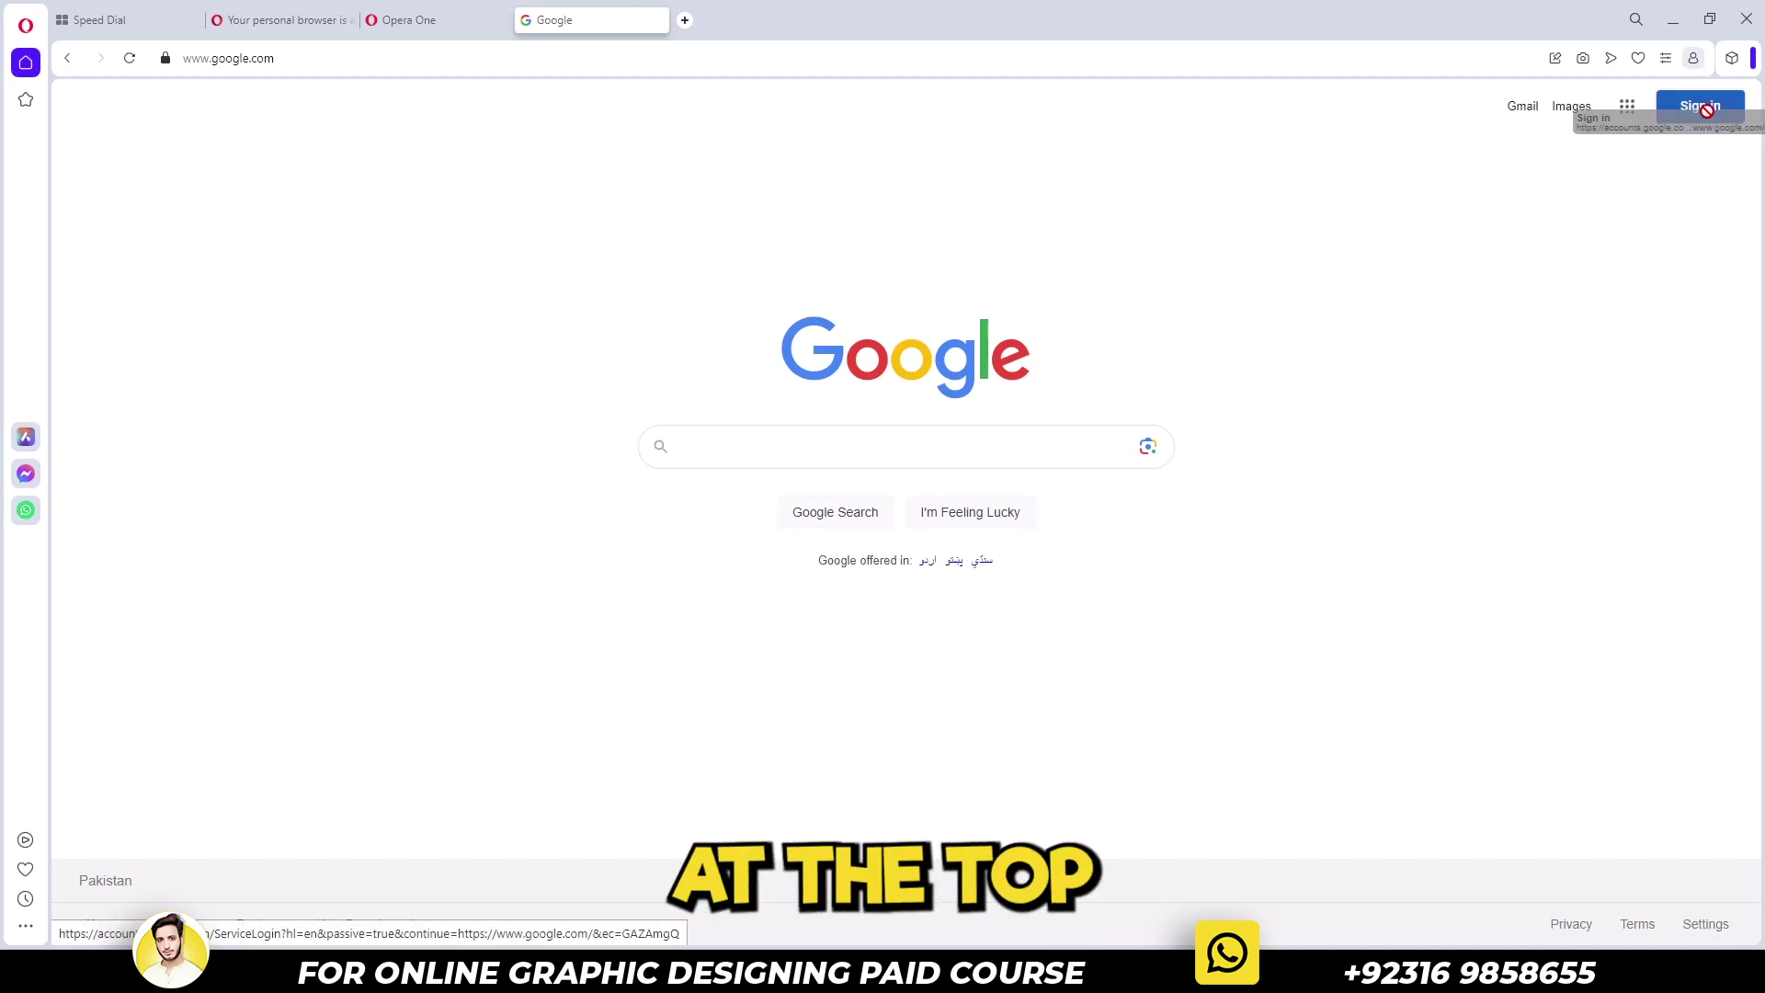
Sign into Google with the account's e-mail address and continue past the welcome prompt
{"action": "left_click", "coordinate": [1705, 108]}
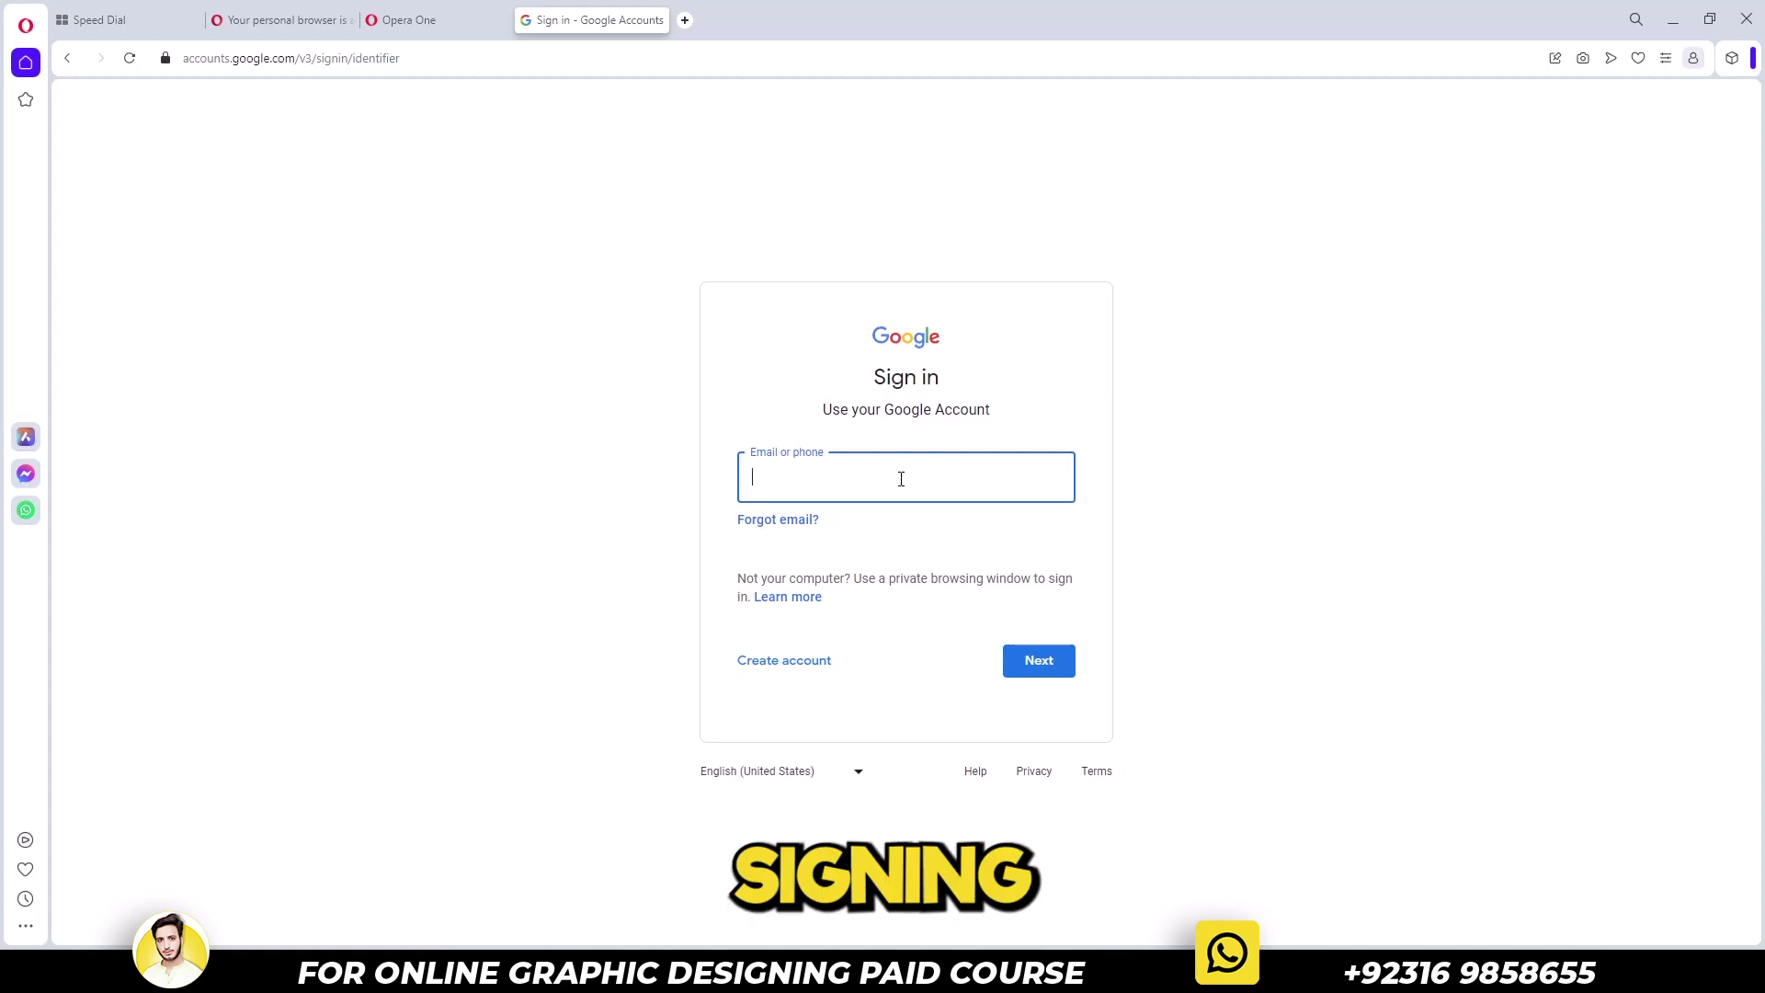
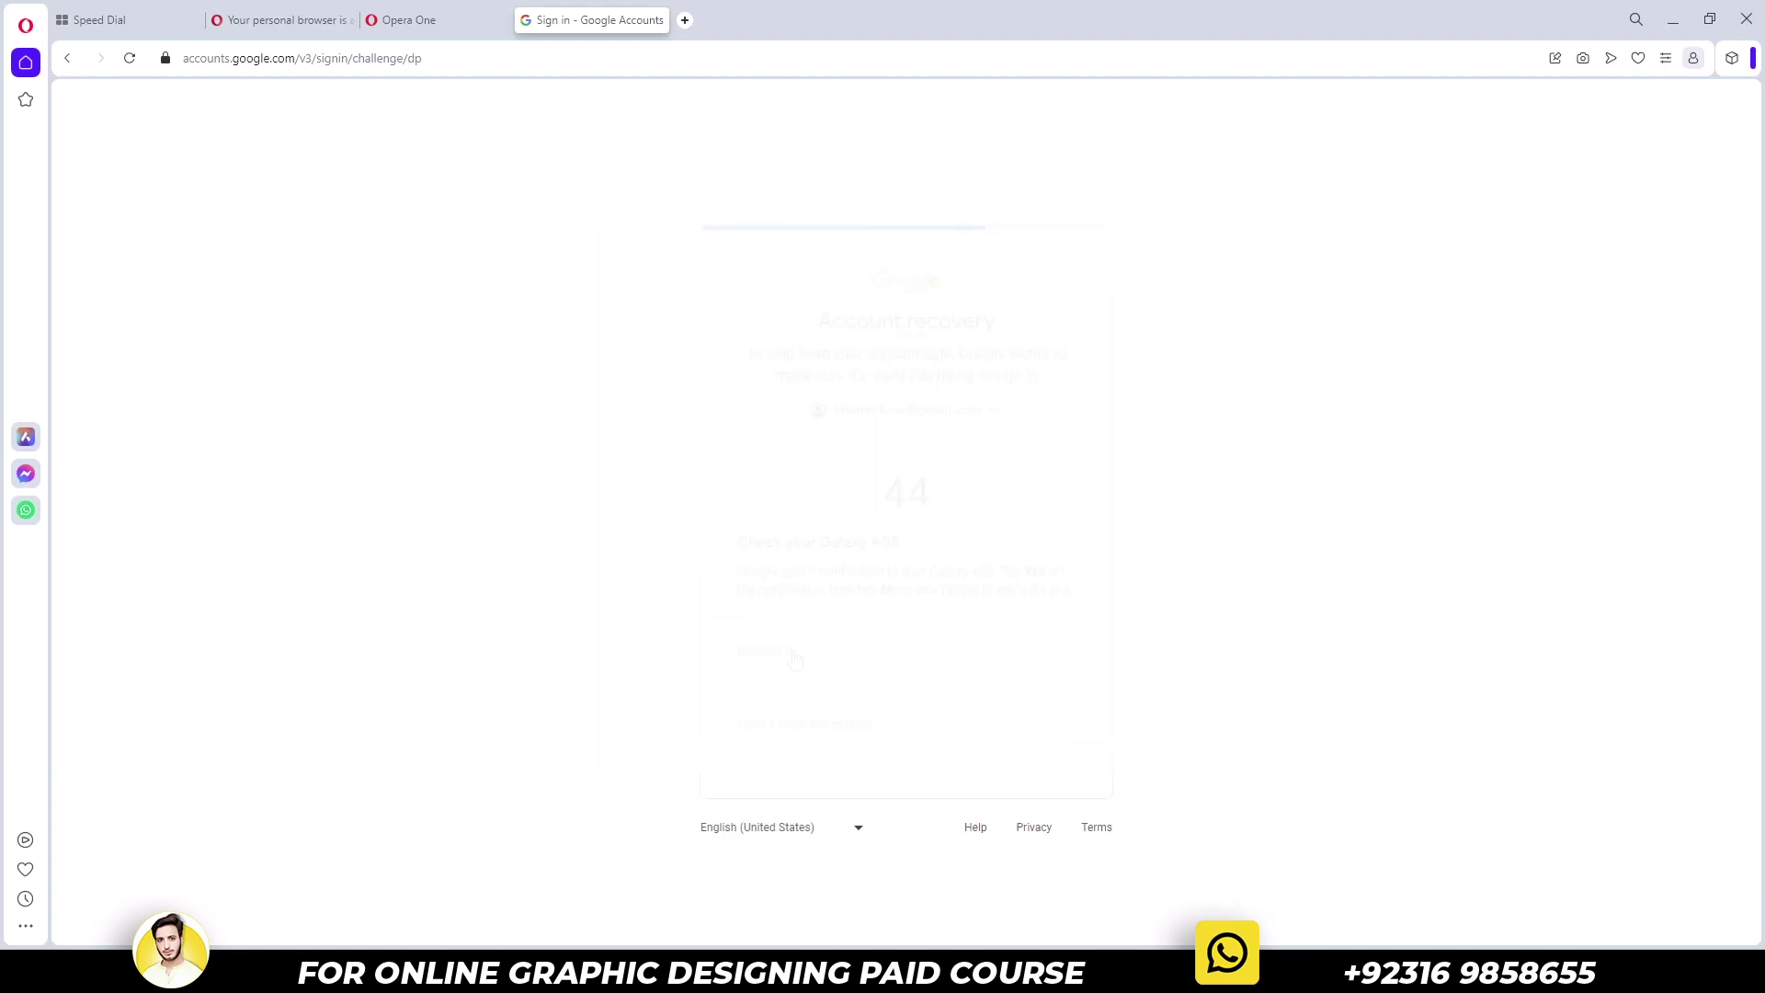
{"action": "left_click", "coordinate": [1025, 516]}
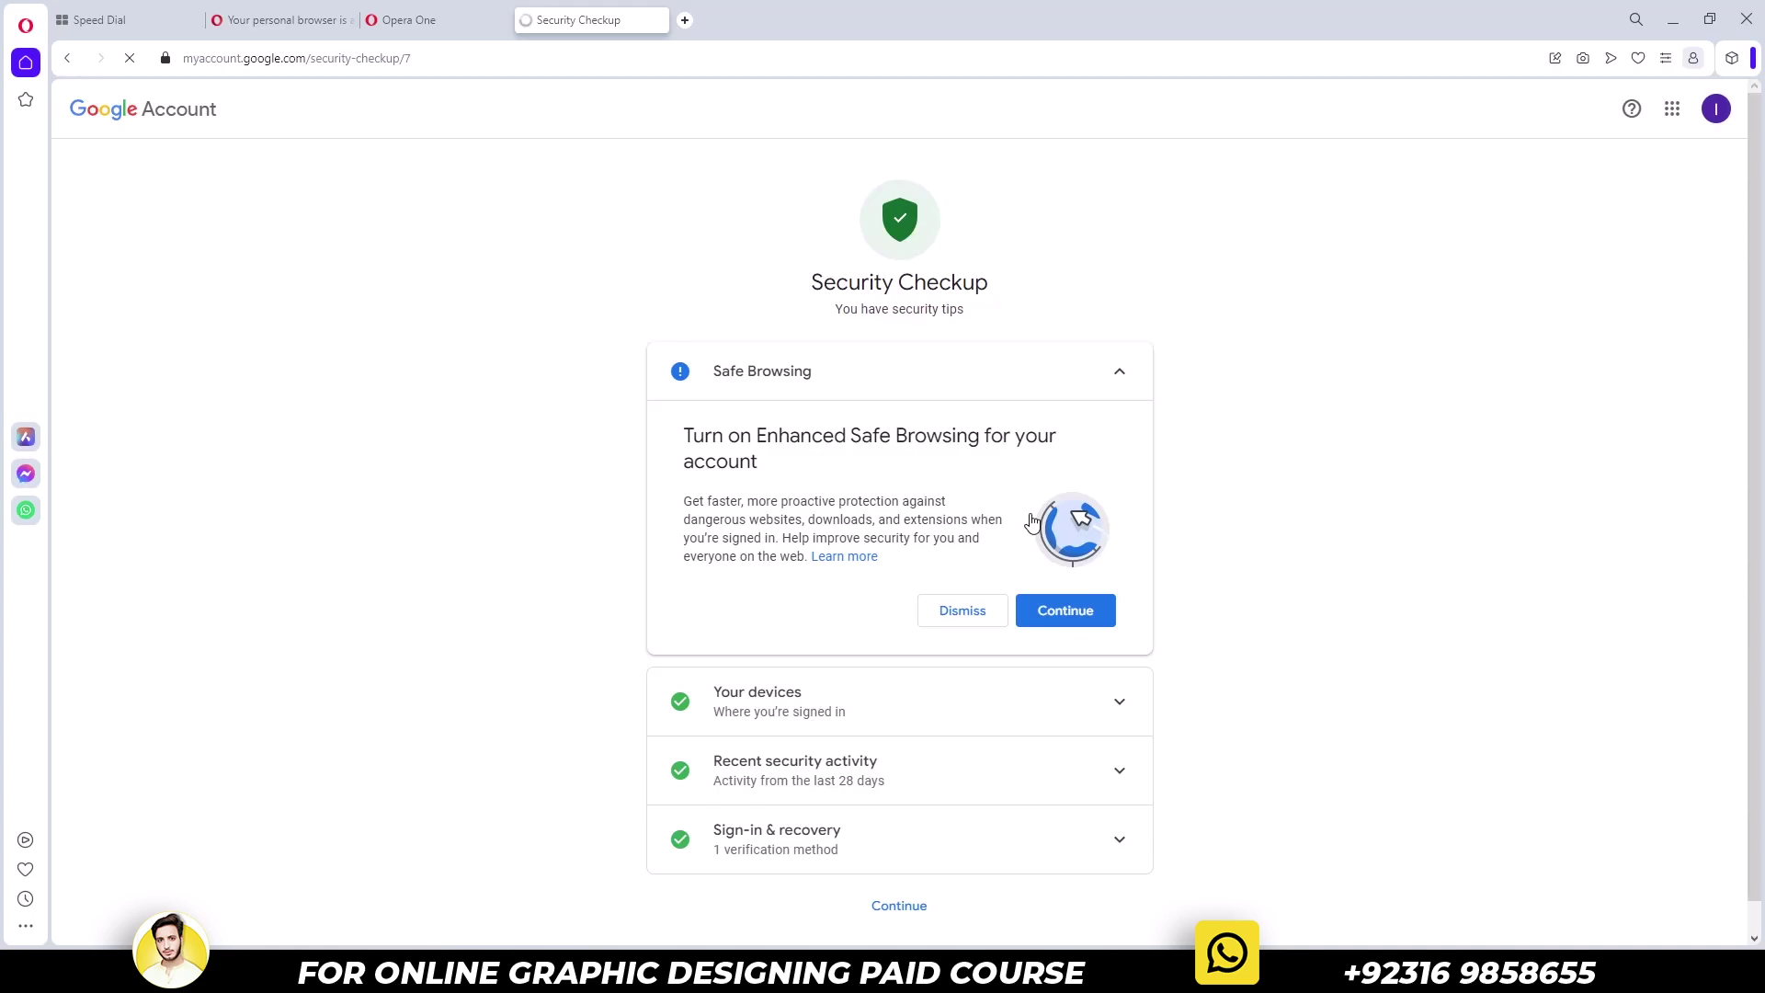
Search 'creative cloud all apps' in a new tab and open Adobe's All Apps page
{"action": "key", "text": "ctrl+t"}
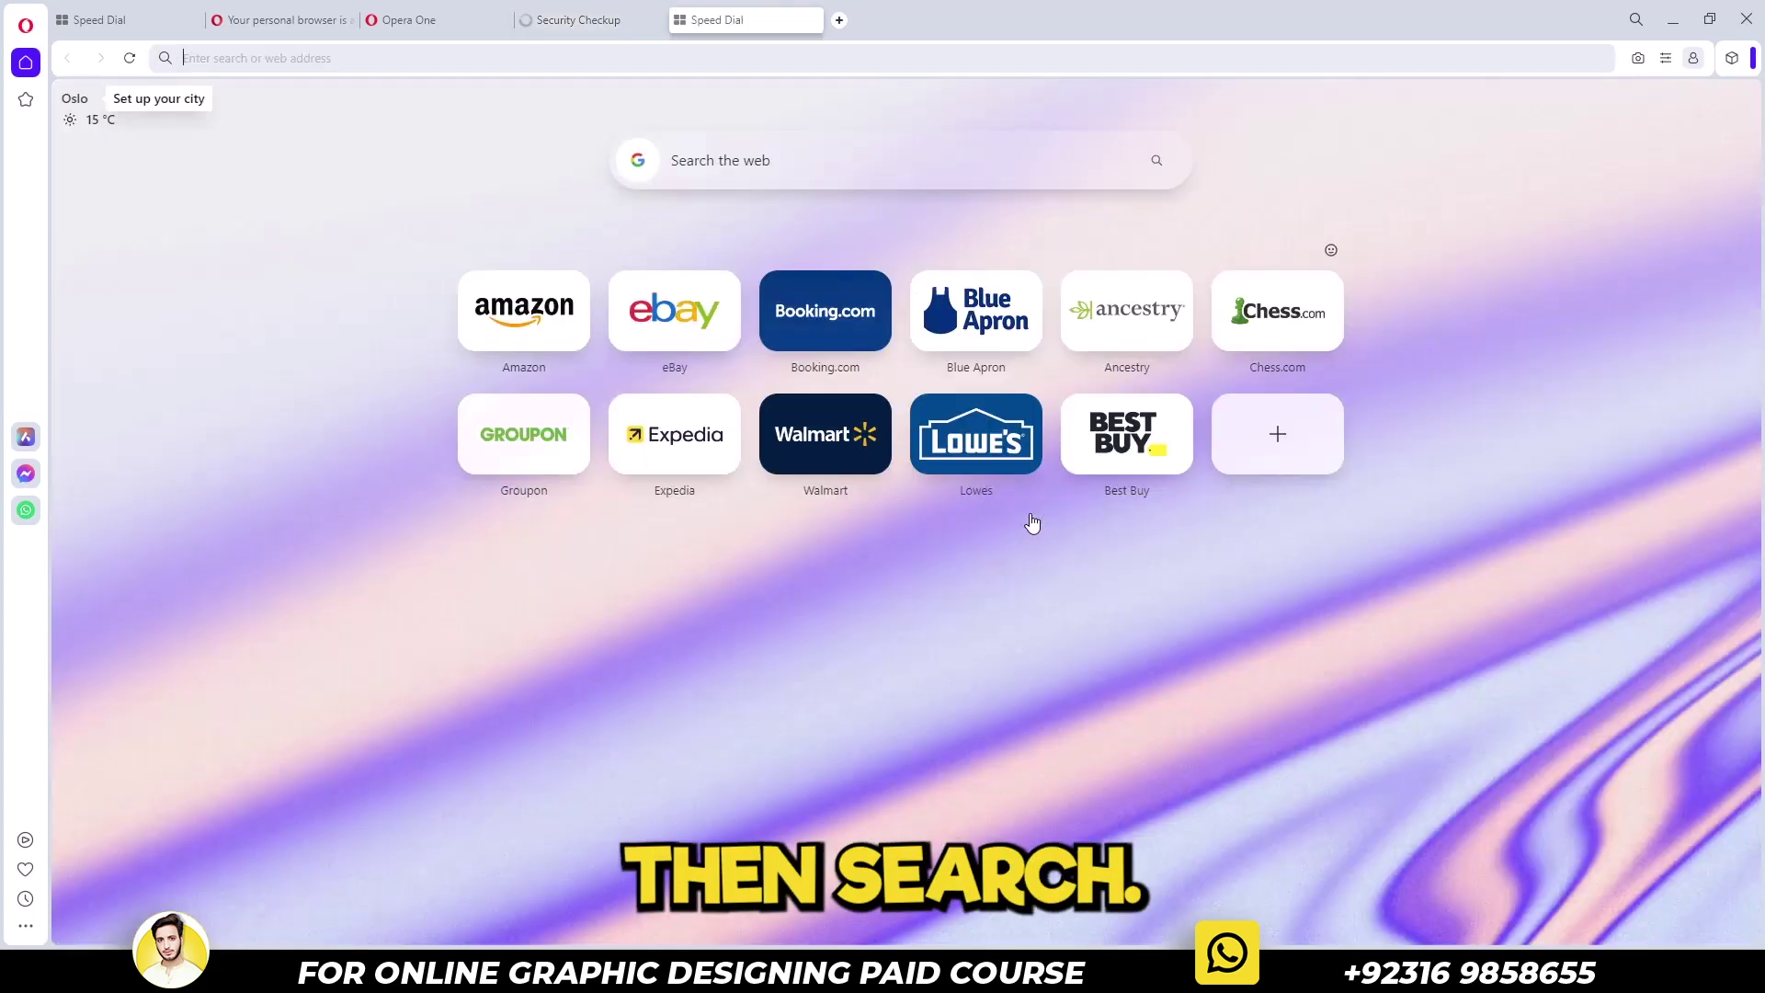
{"action": "type", "text": "creat"}
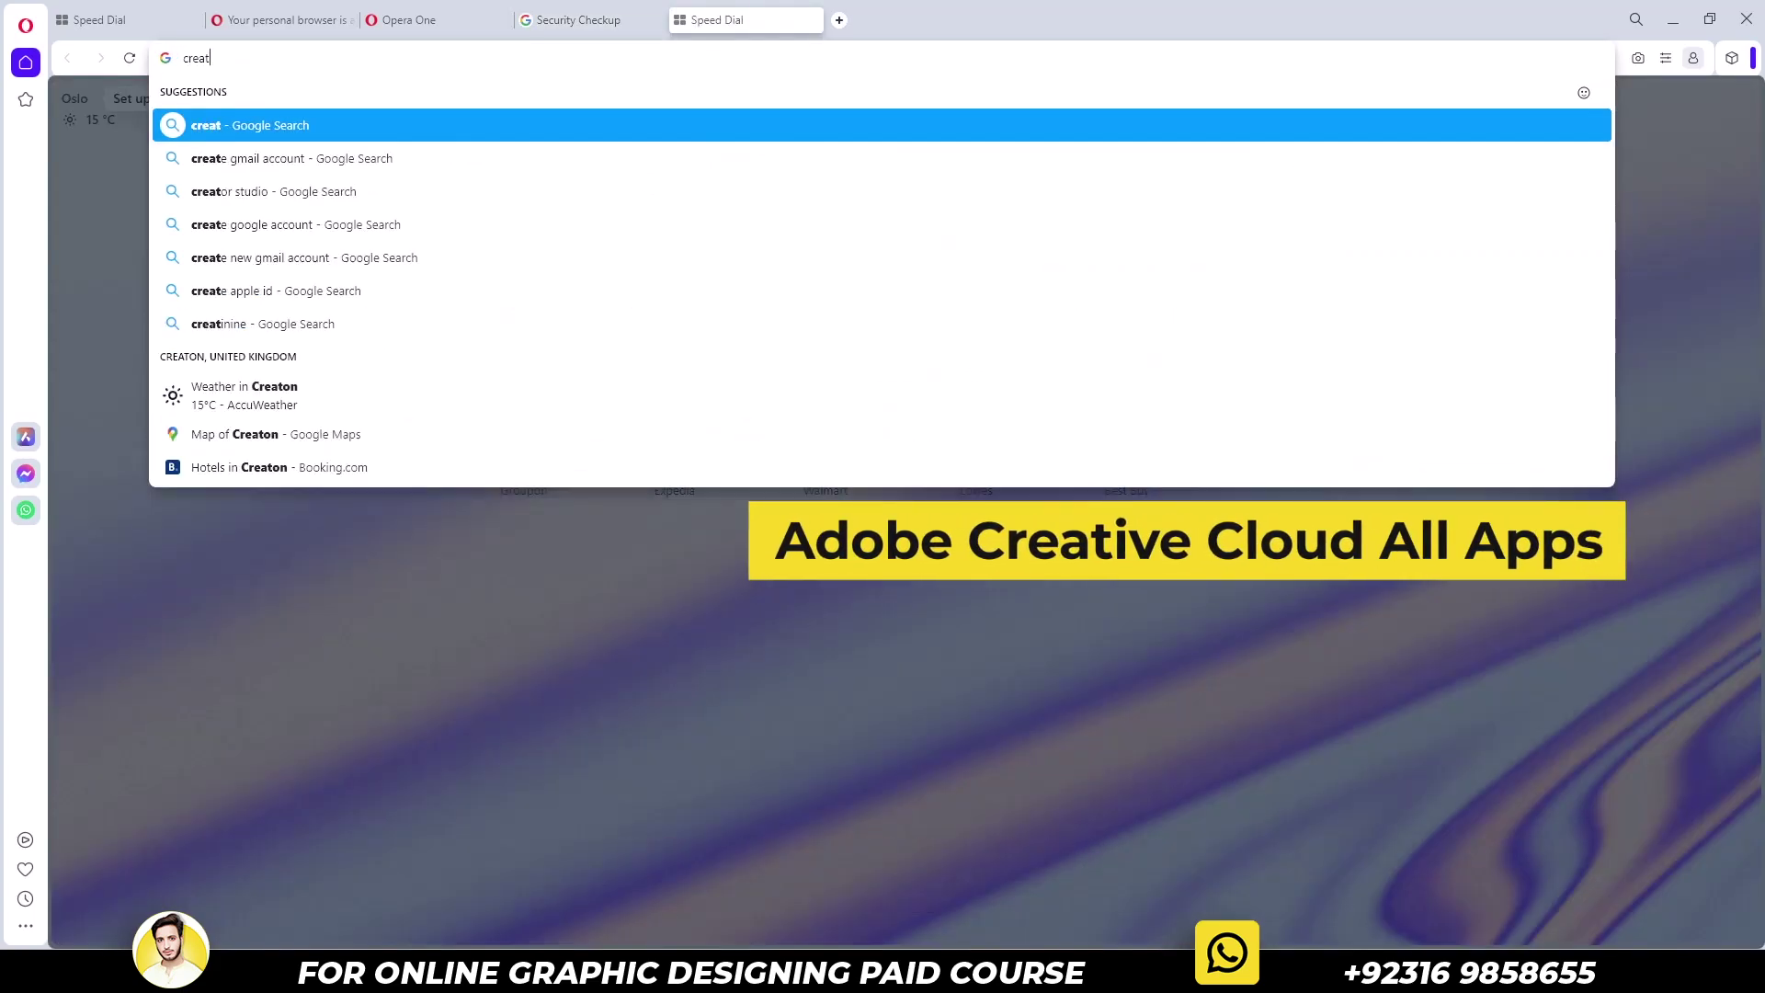
{"action": "type", "text": "ive cloud all apps"}
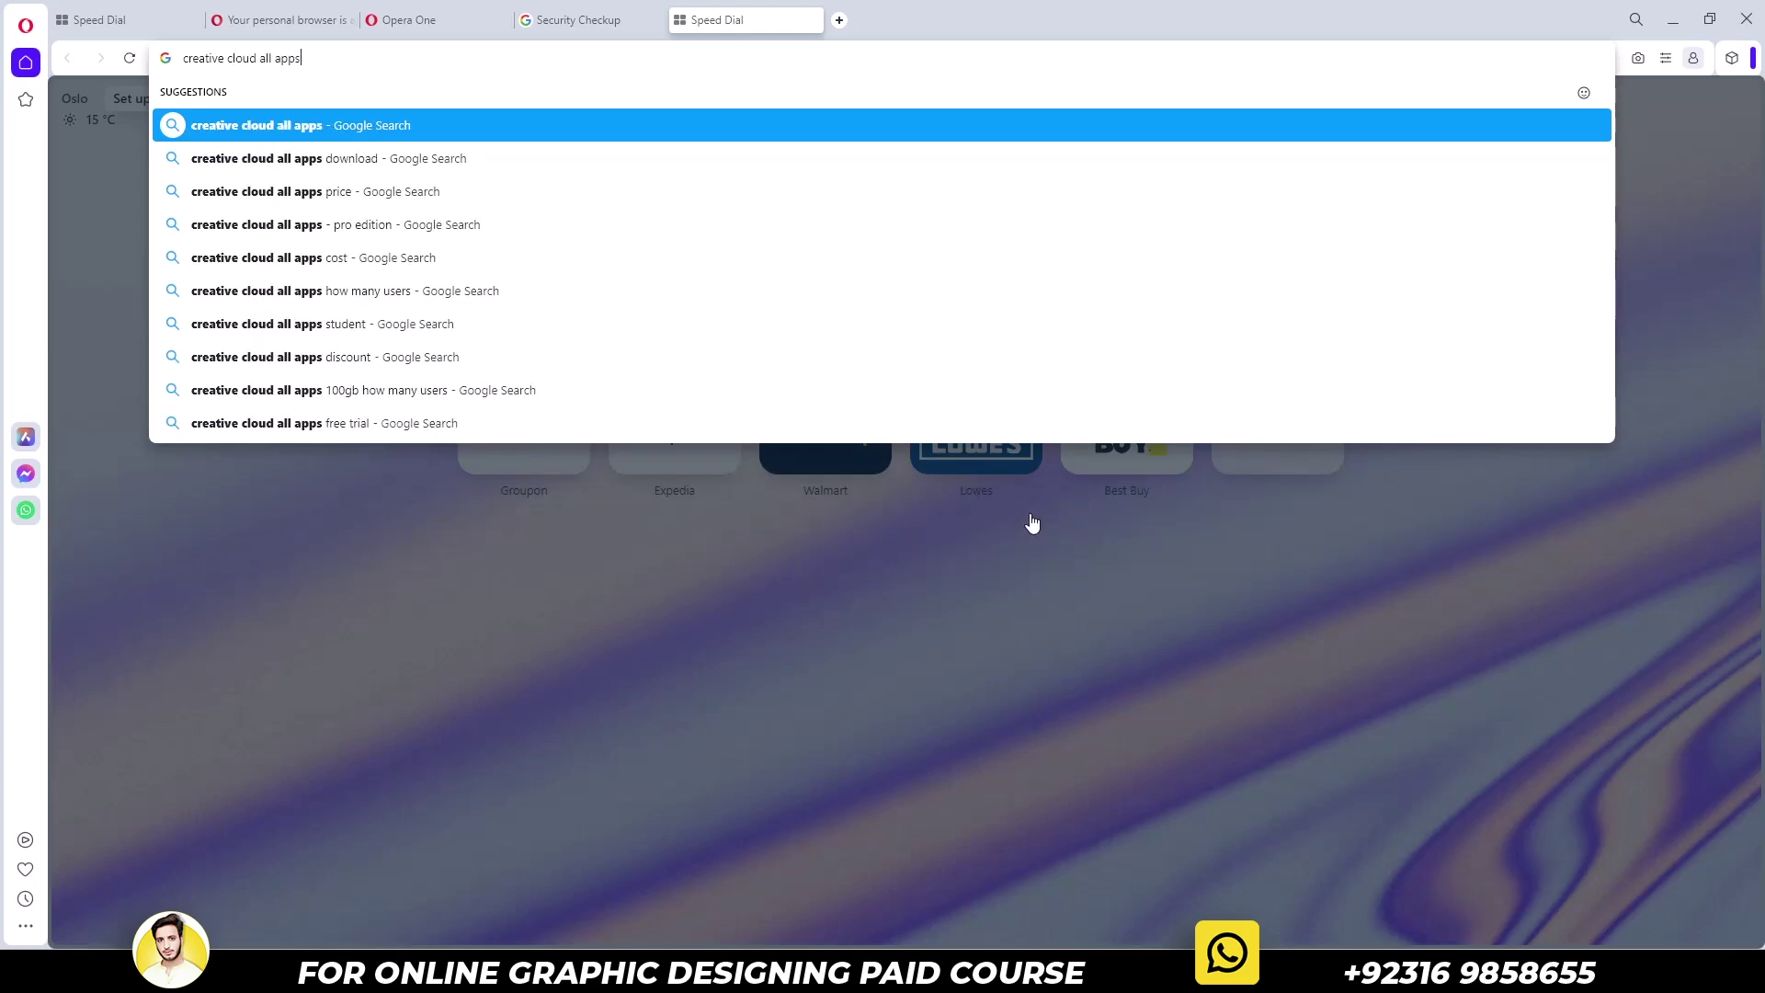
{"action": "key", "text": "Return"}
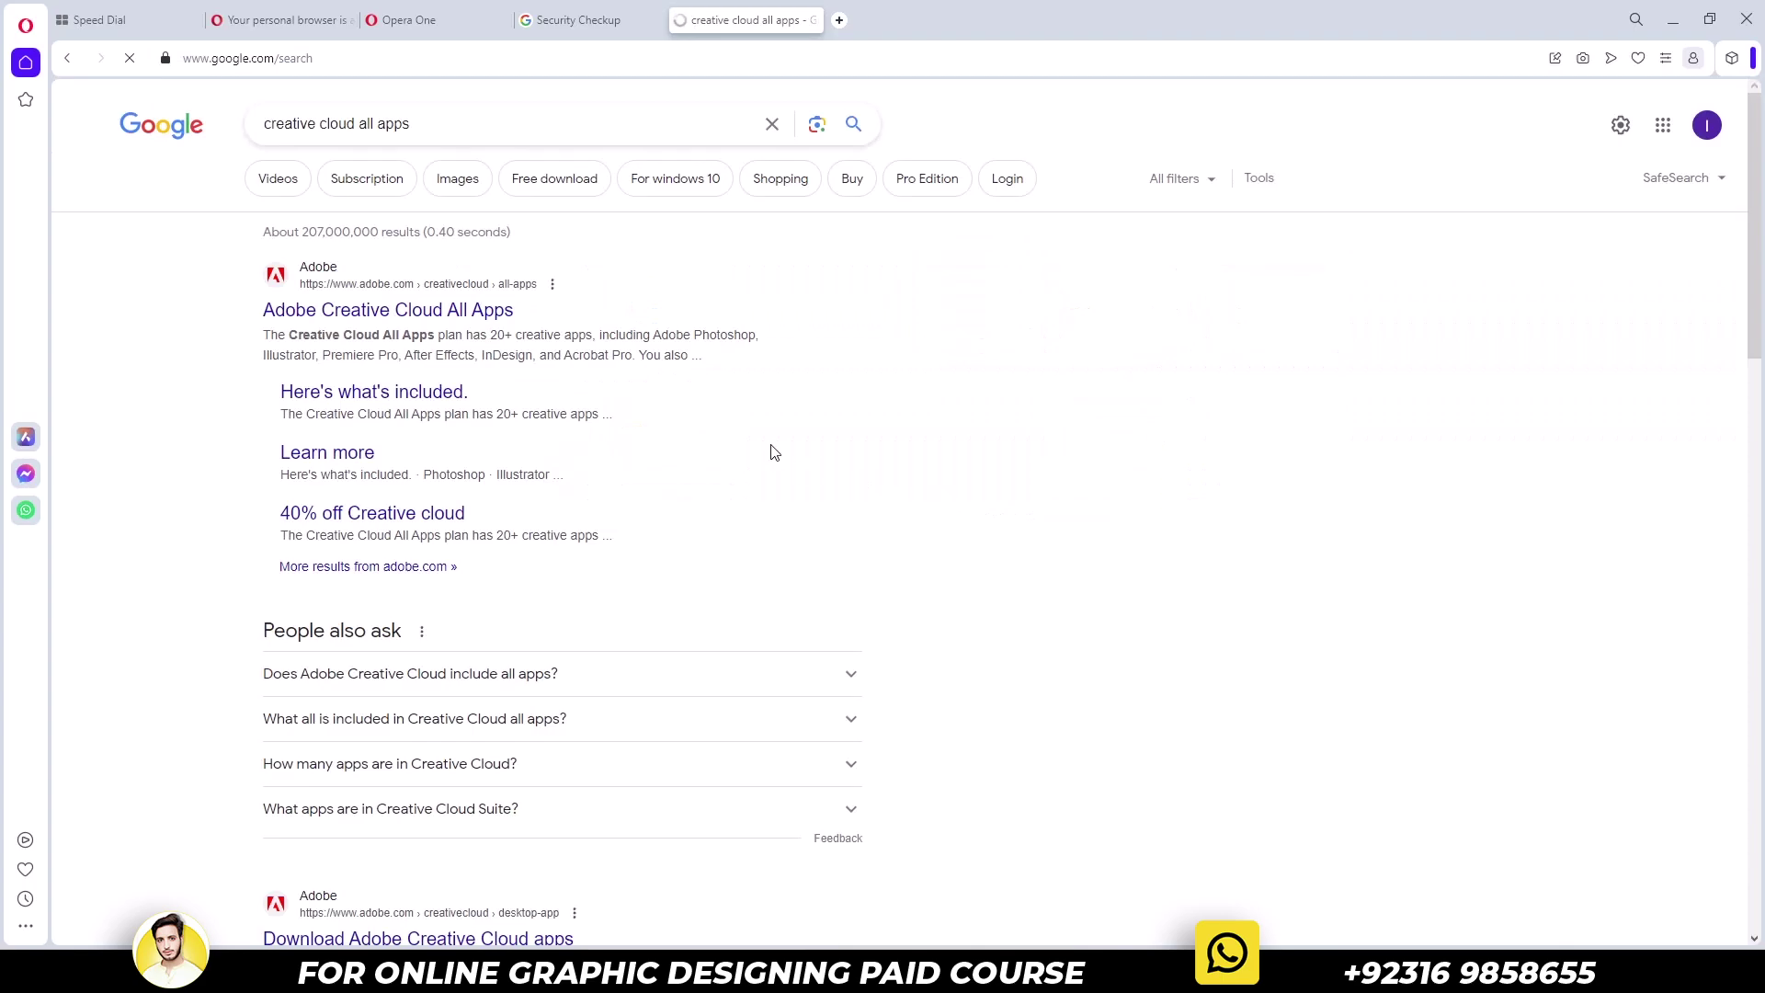
{"action": "left_click", "coordinate": [463, 313]}
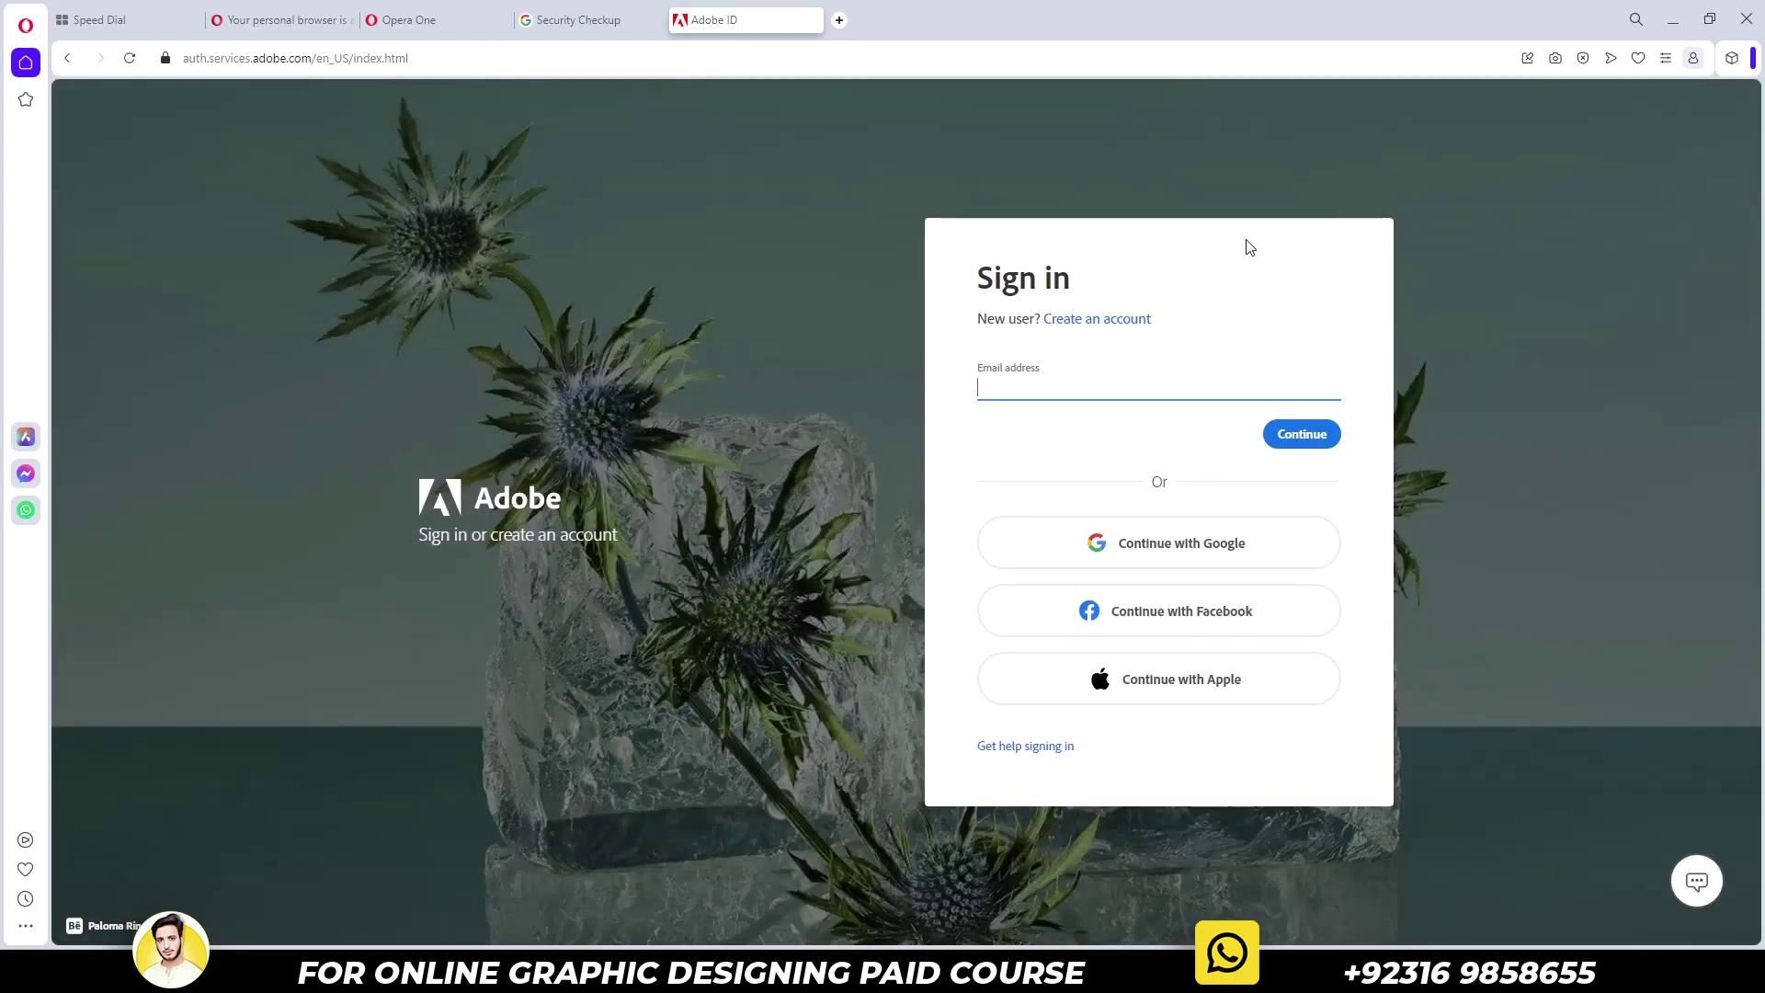
Start creating an Adobe account by signing up with the existing Google account
{"action": "left_click", "coordinate": [1089, 319]}
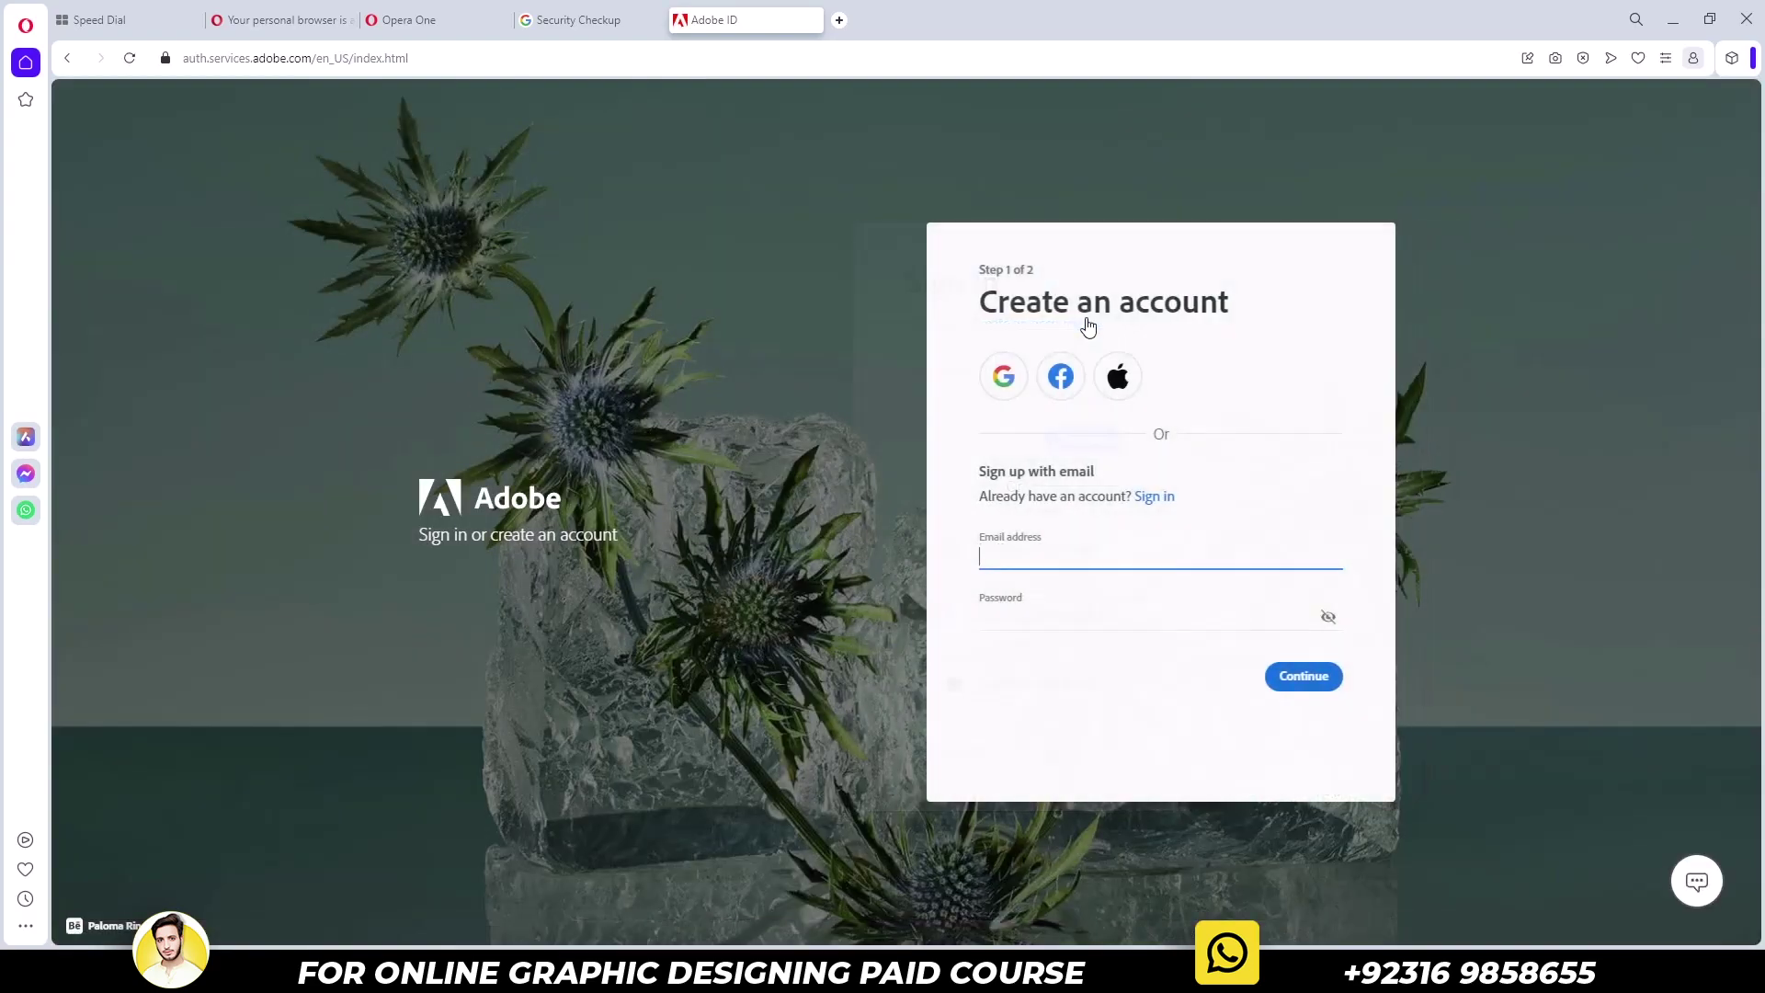
{"action": "left_click", "coordinate": [1009, 396]}
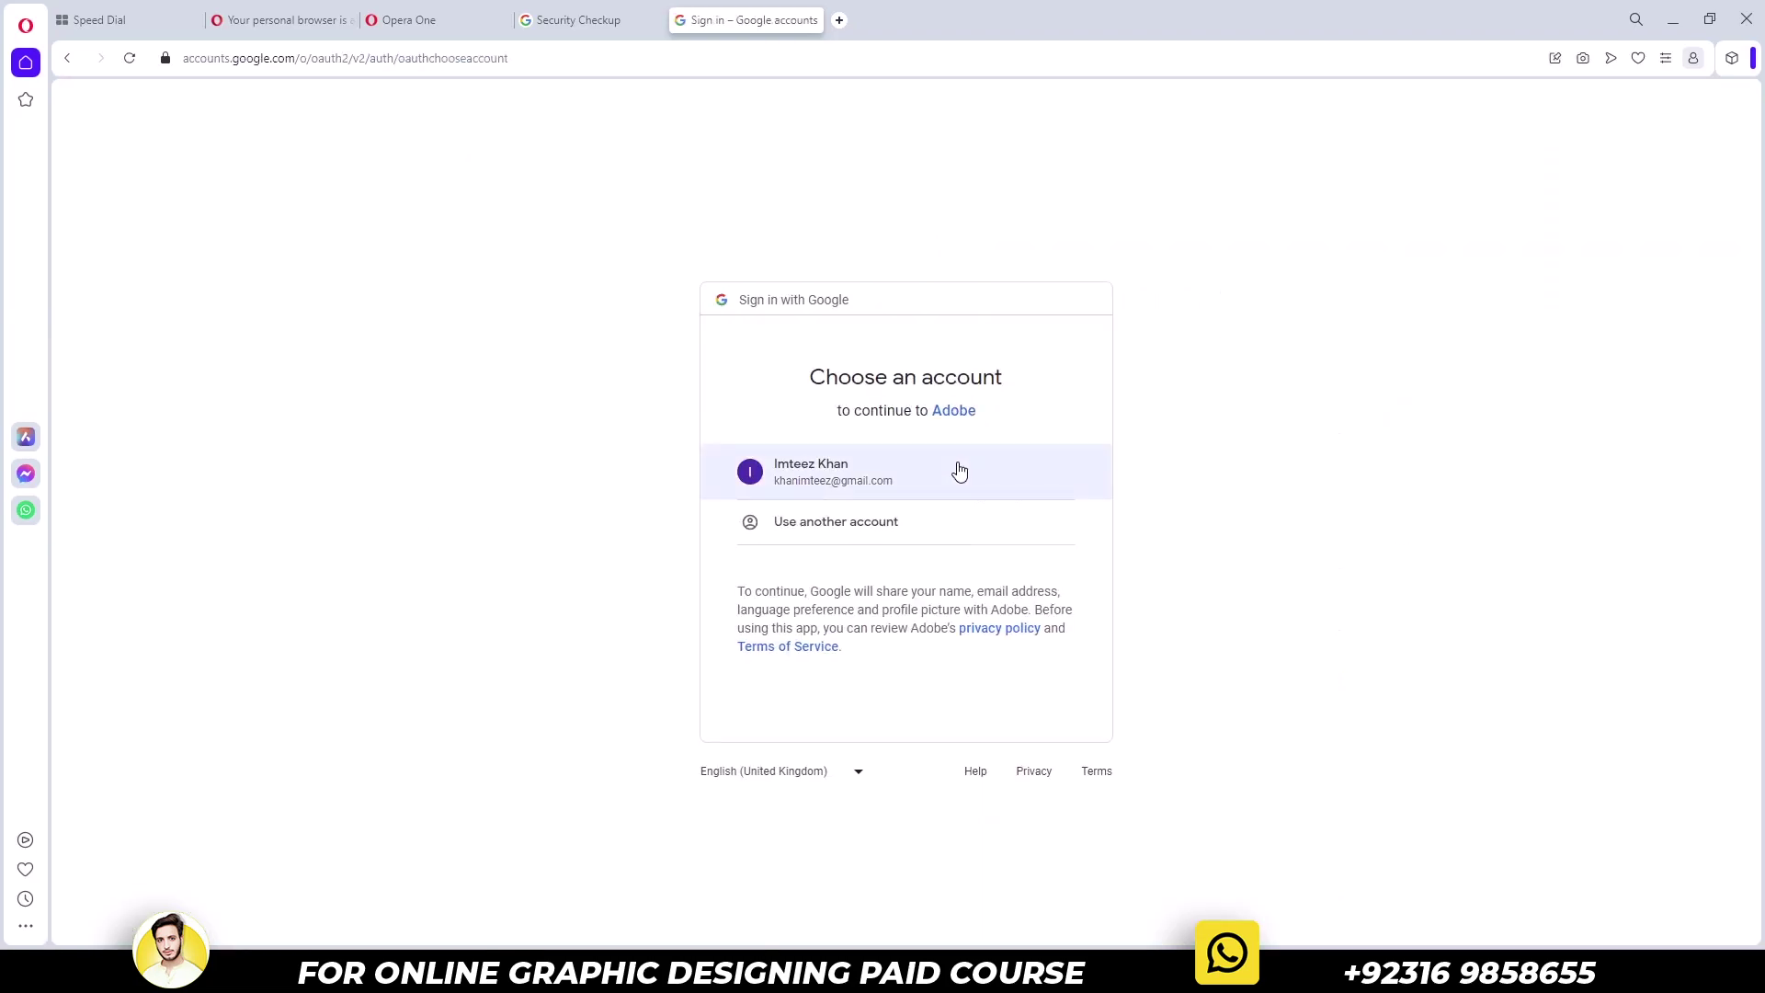
{"action": "left_click", "coordinate": [958, 470]}
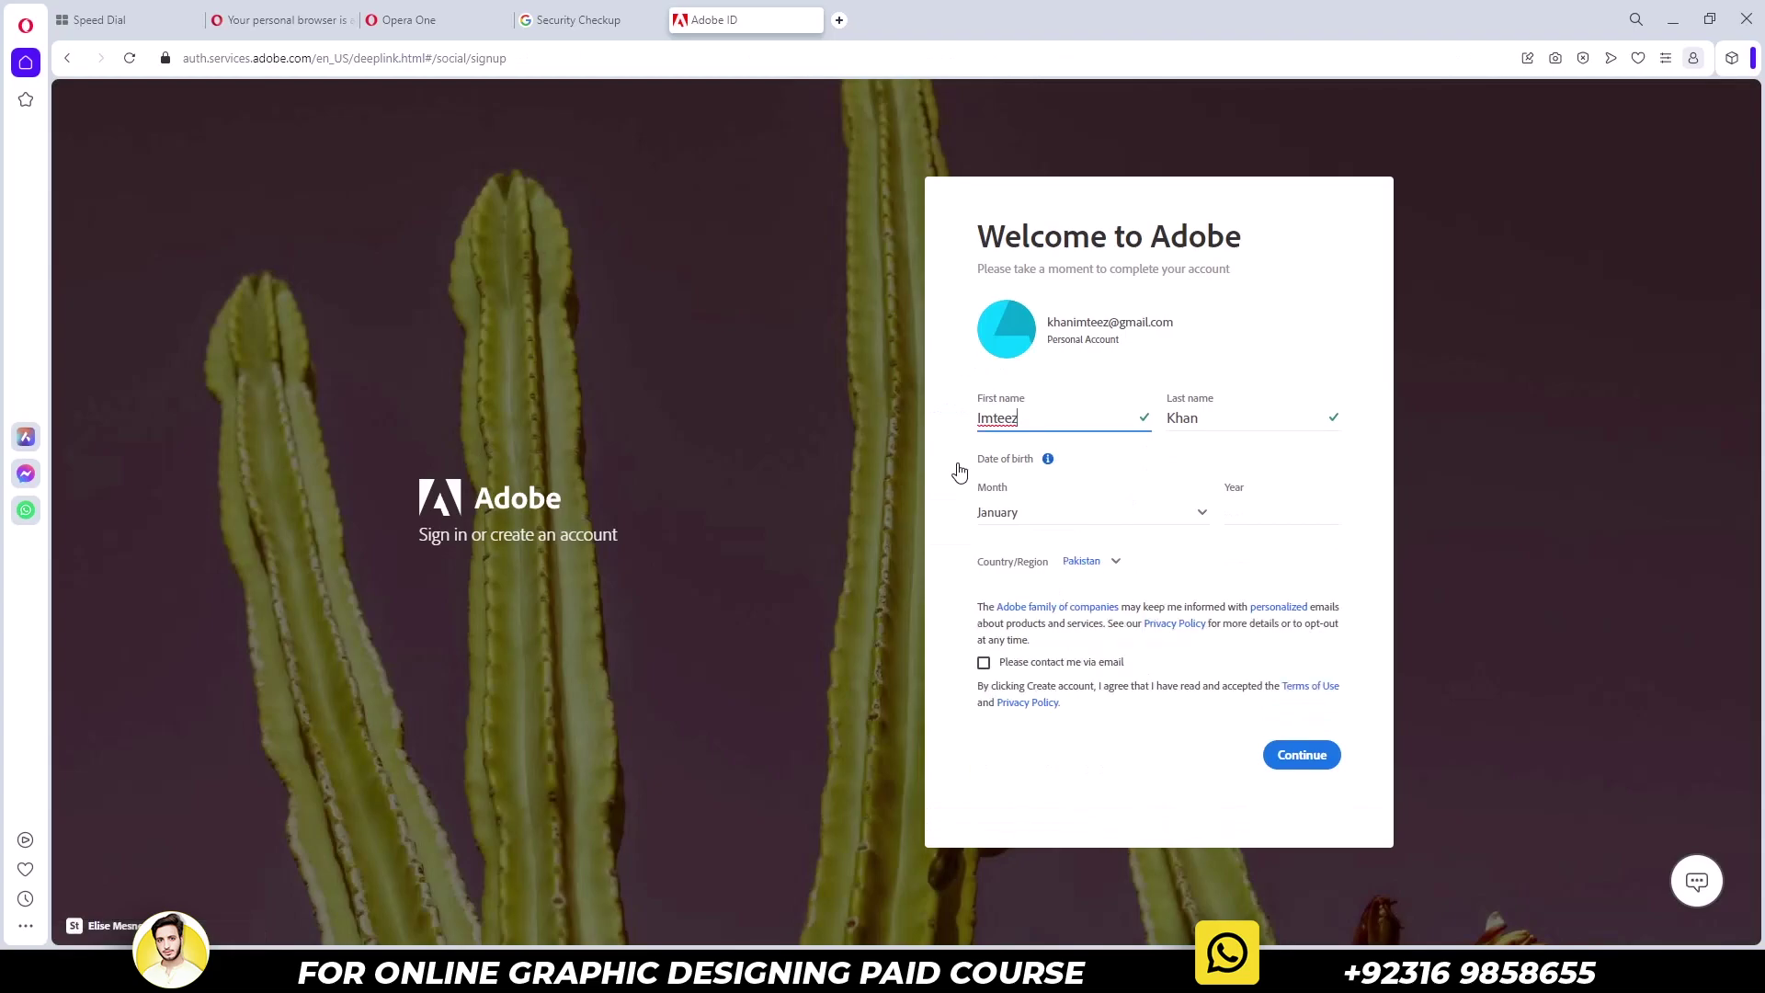
Set birth month July, year 1992, country United States, and submit the account details
{"action": "left_click", "coordinate": [1082, 521]}
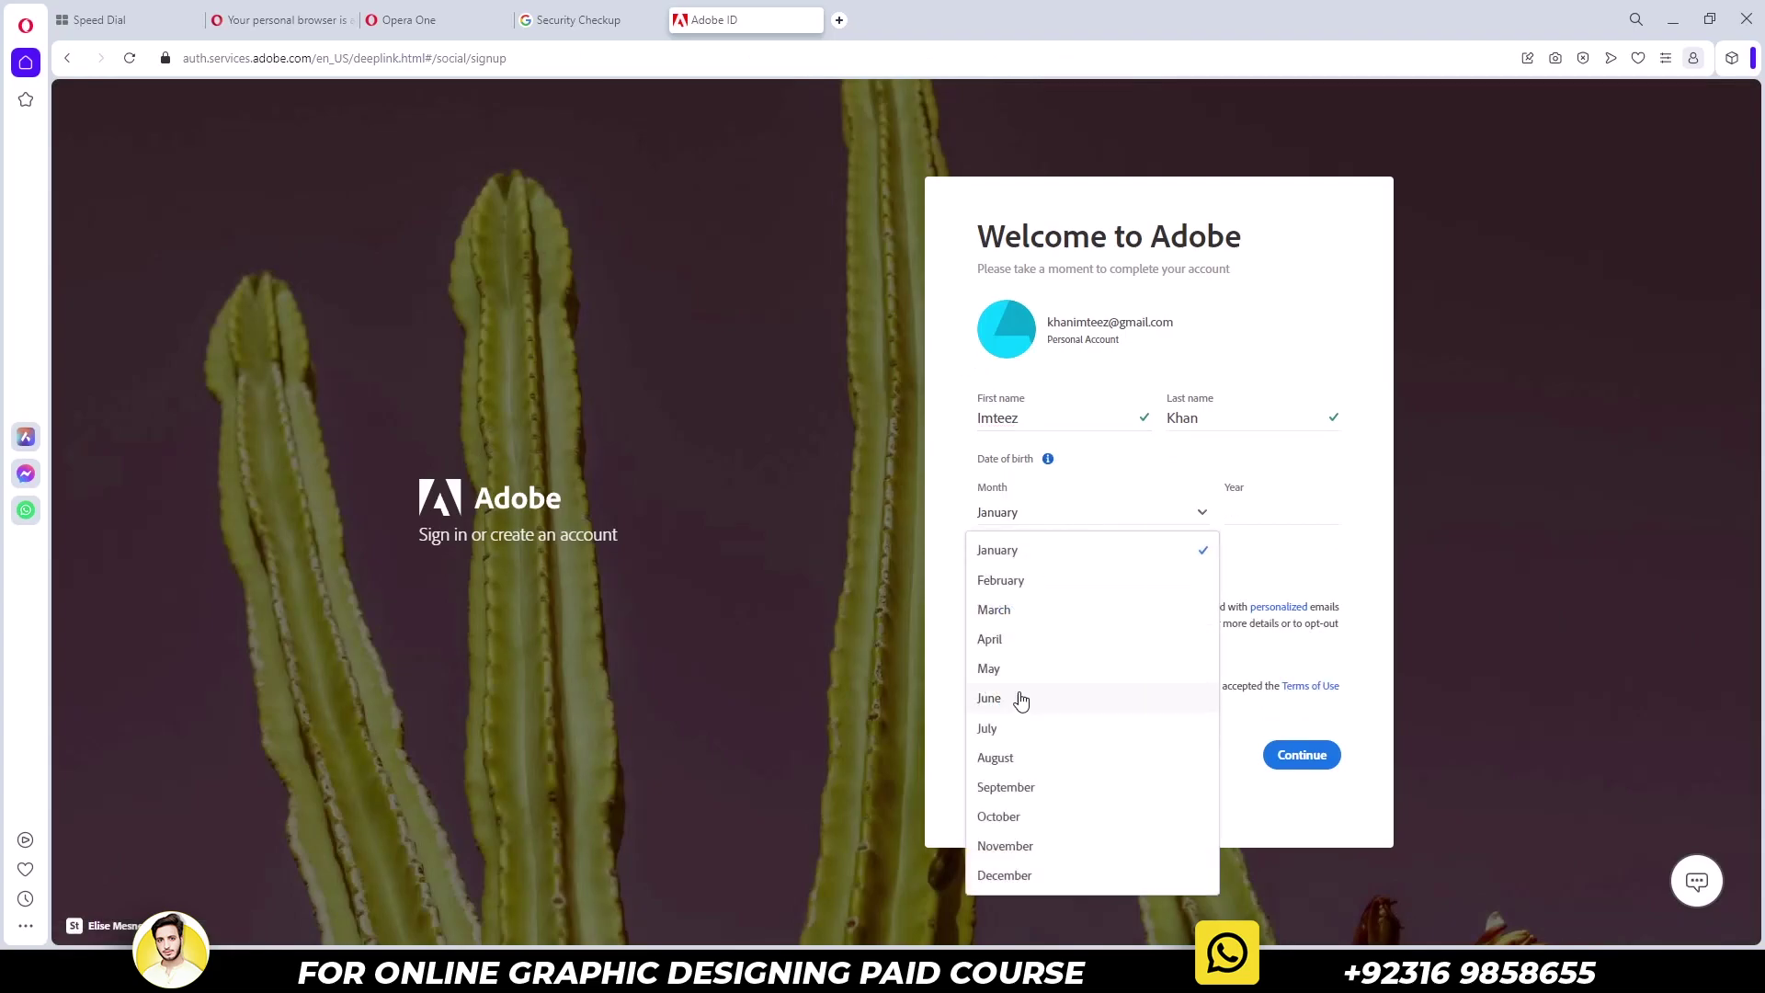
{"action": "left_click", "coordinate": [1014, 733]}
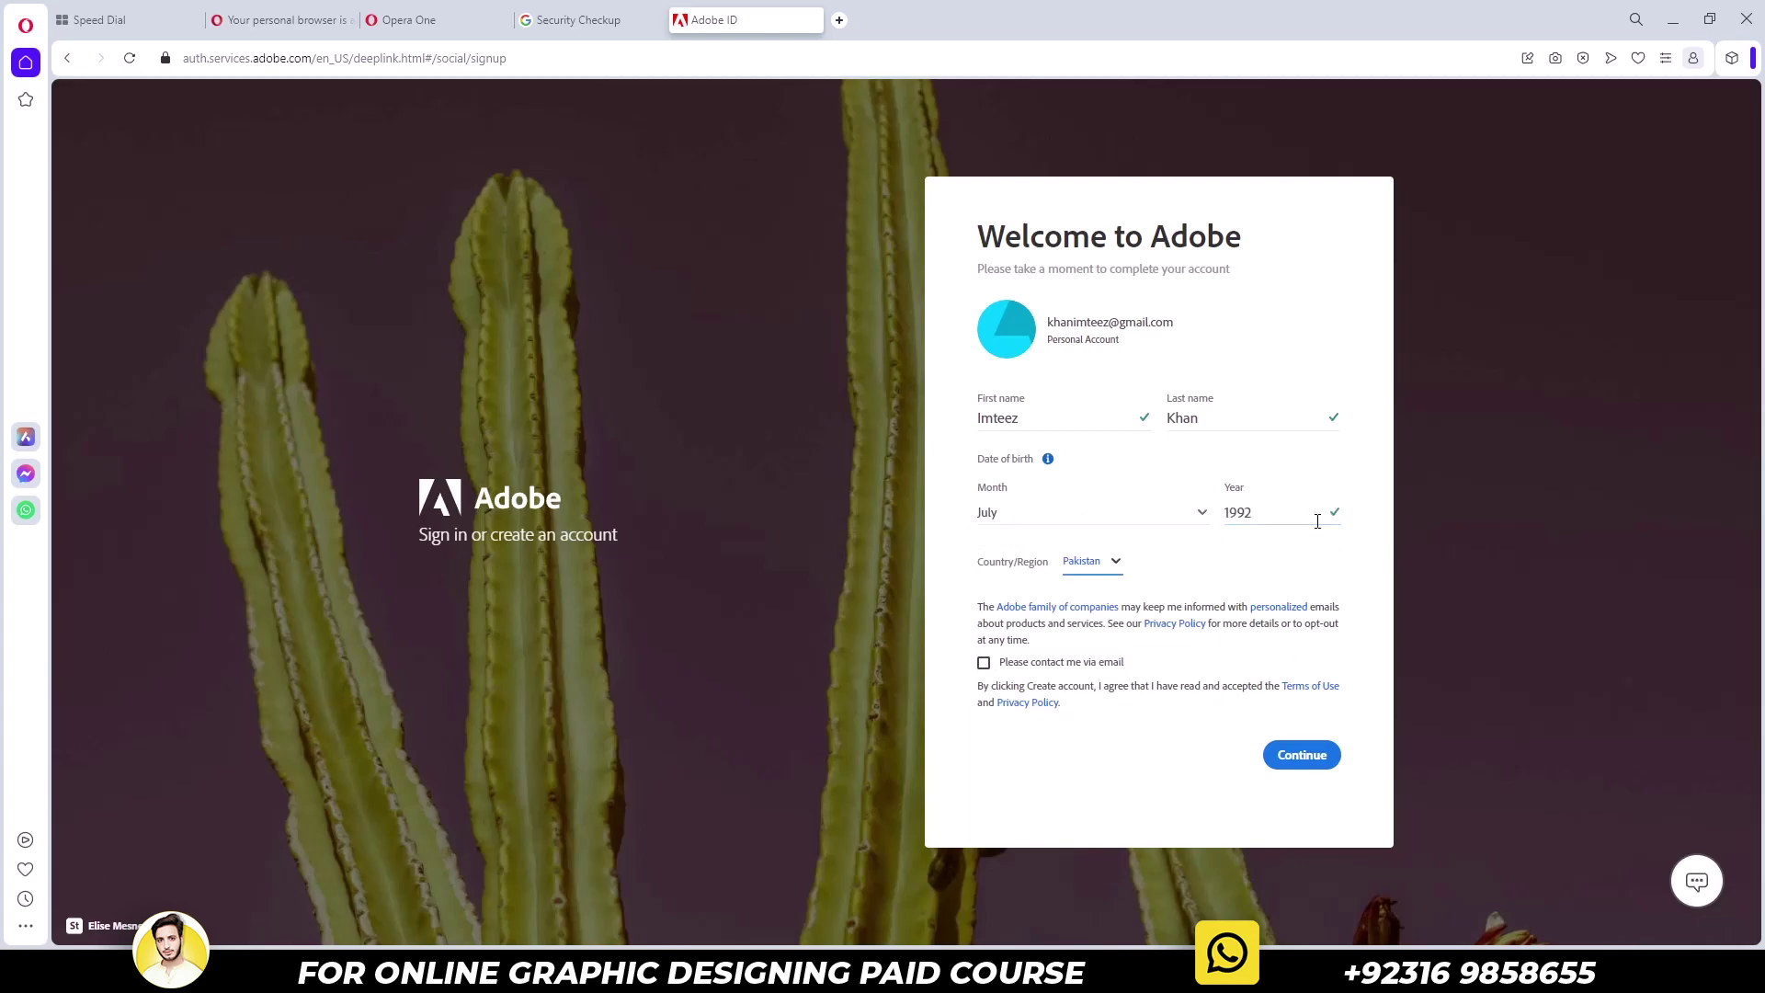
{"action": "key", "text": "space"}
{"action": "key", "text": "u"}
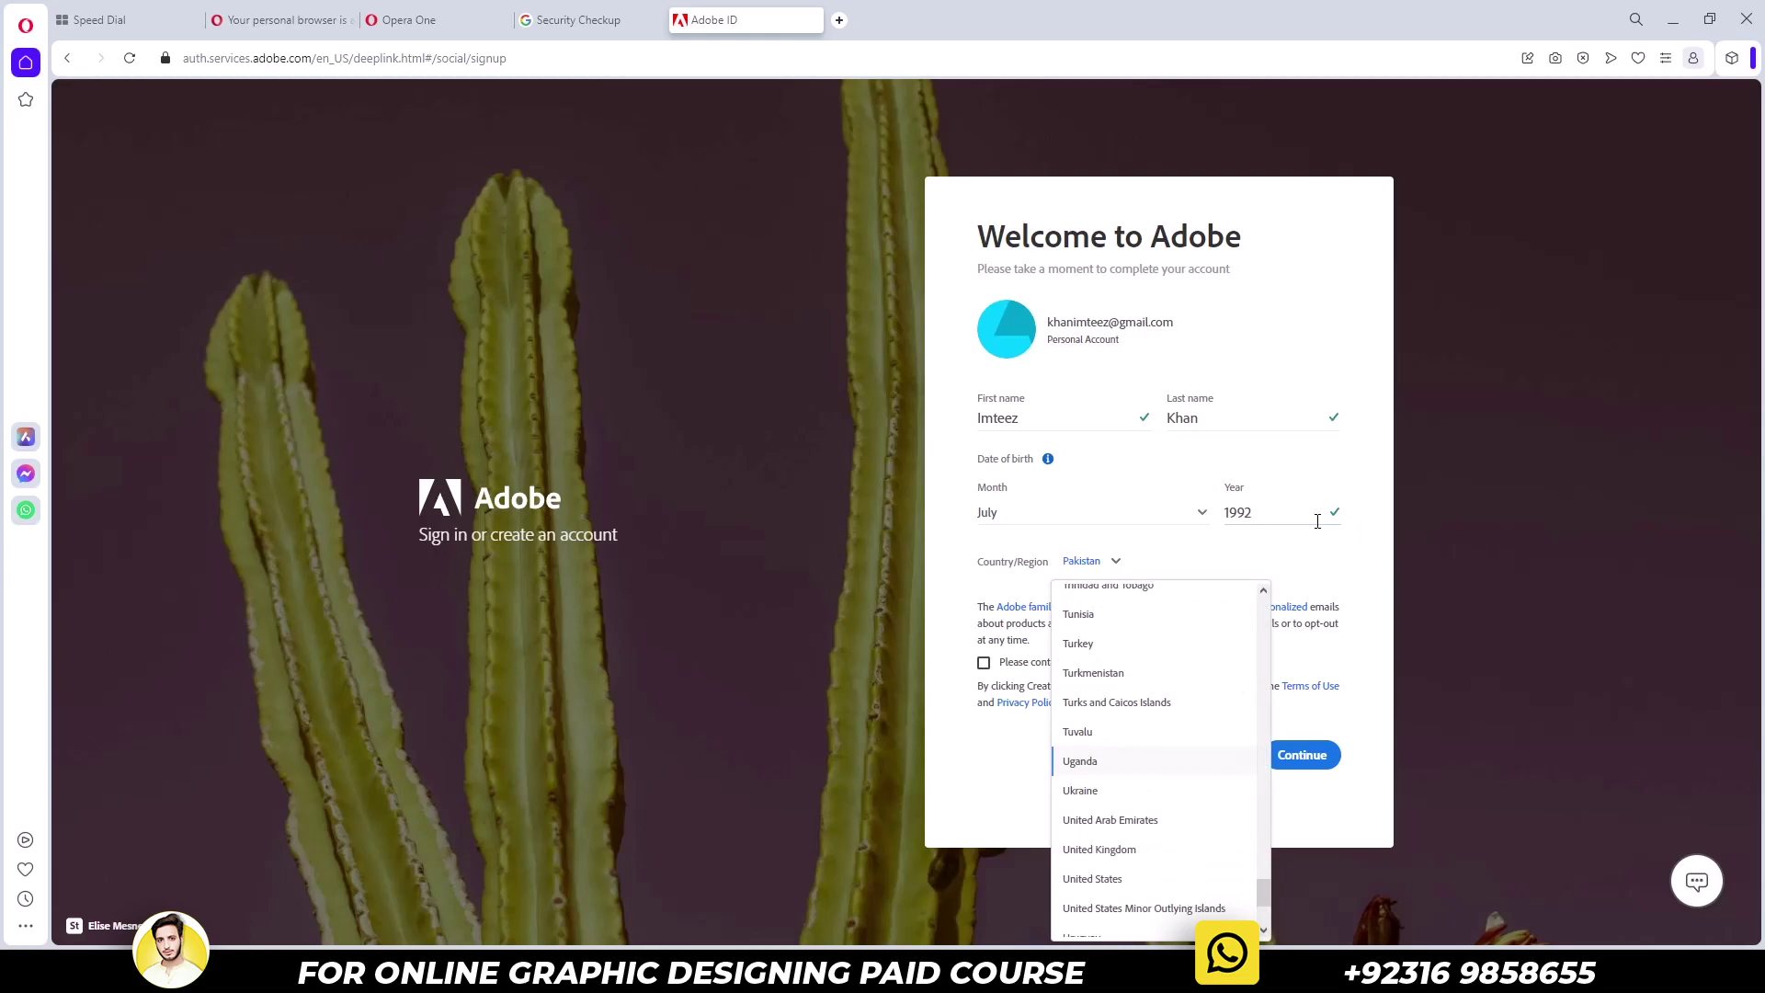
{"action": "key", "text": "Return"}
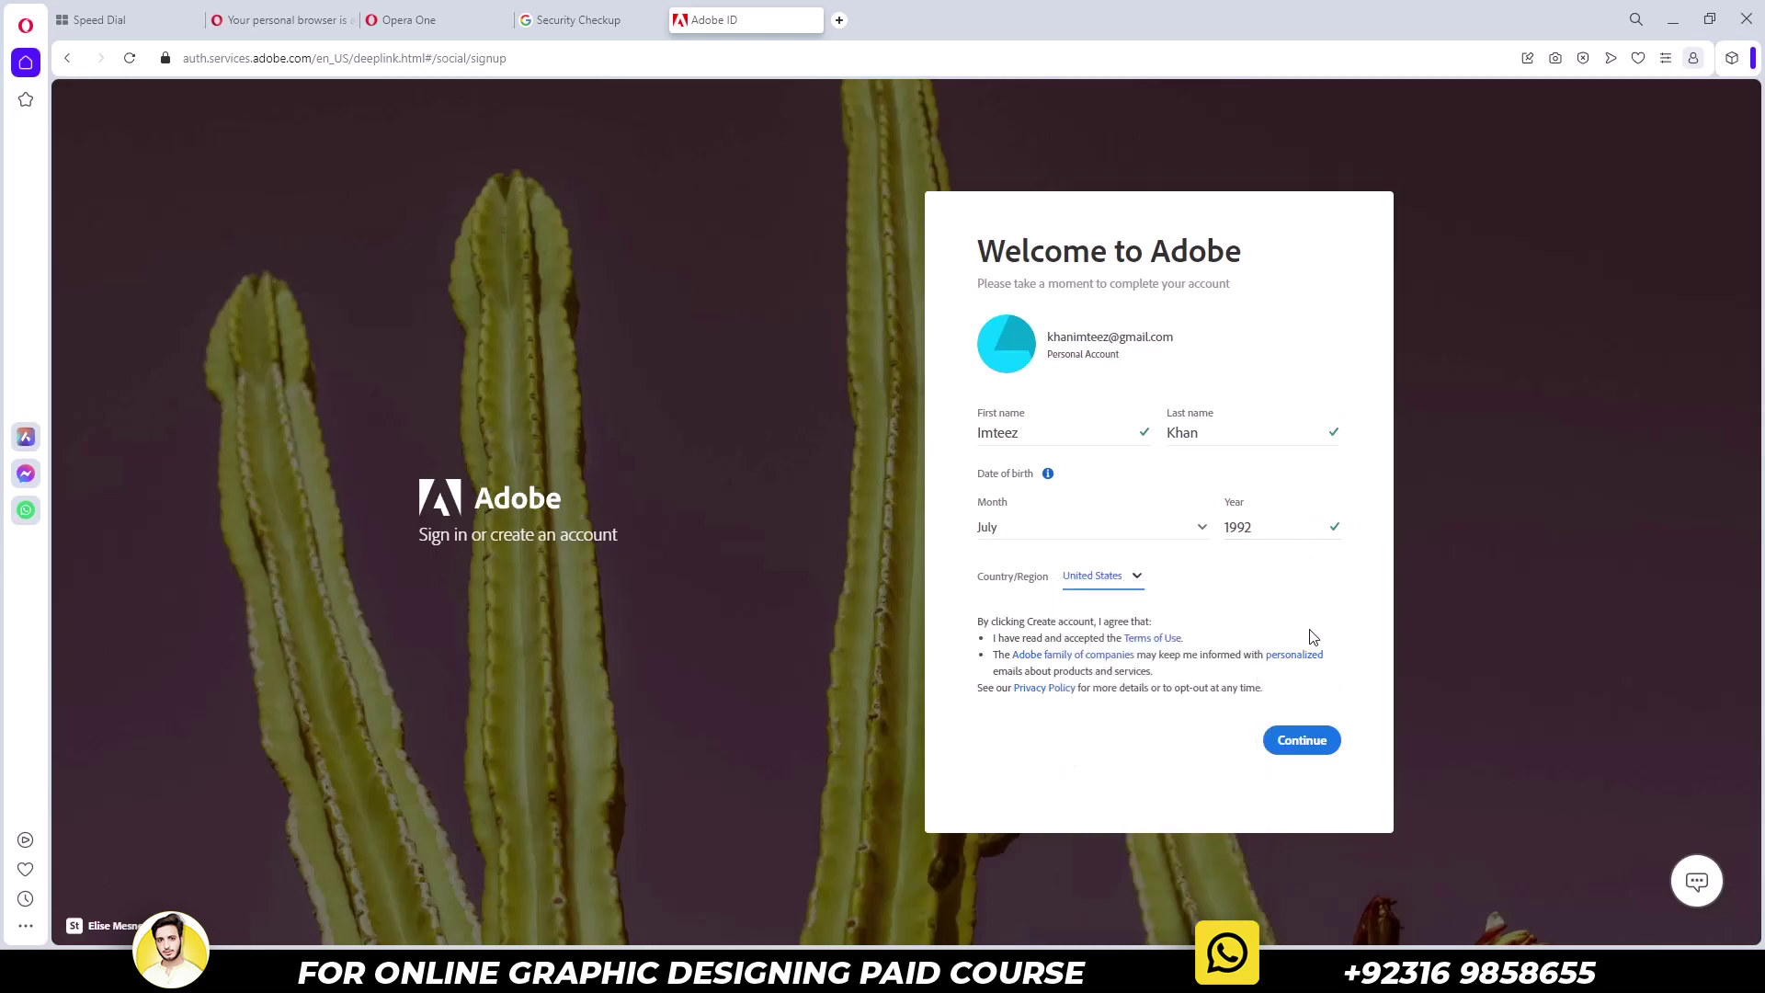
{"action": "left_click", "coordinate": [1309, 739]}
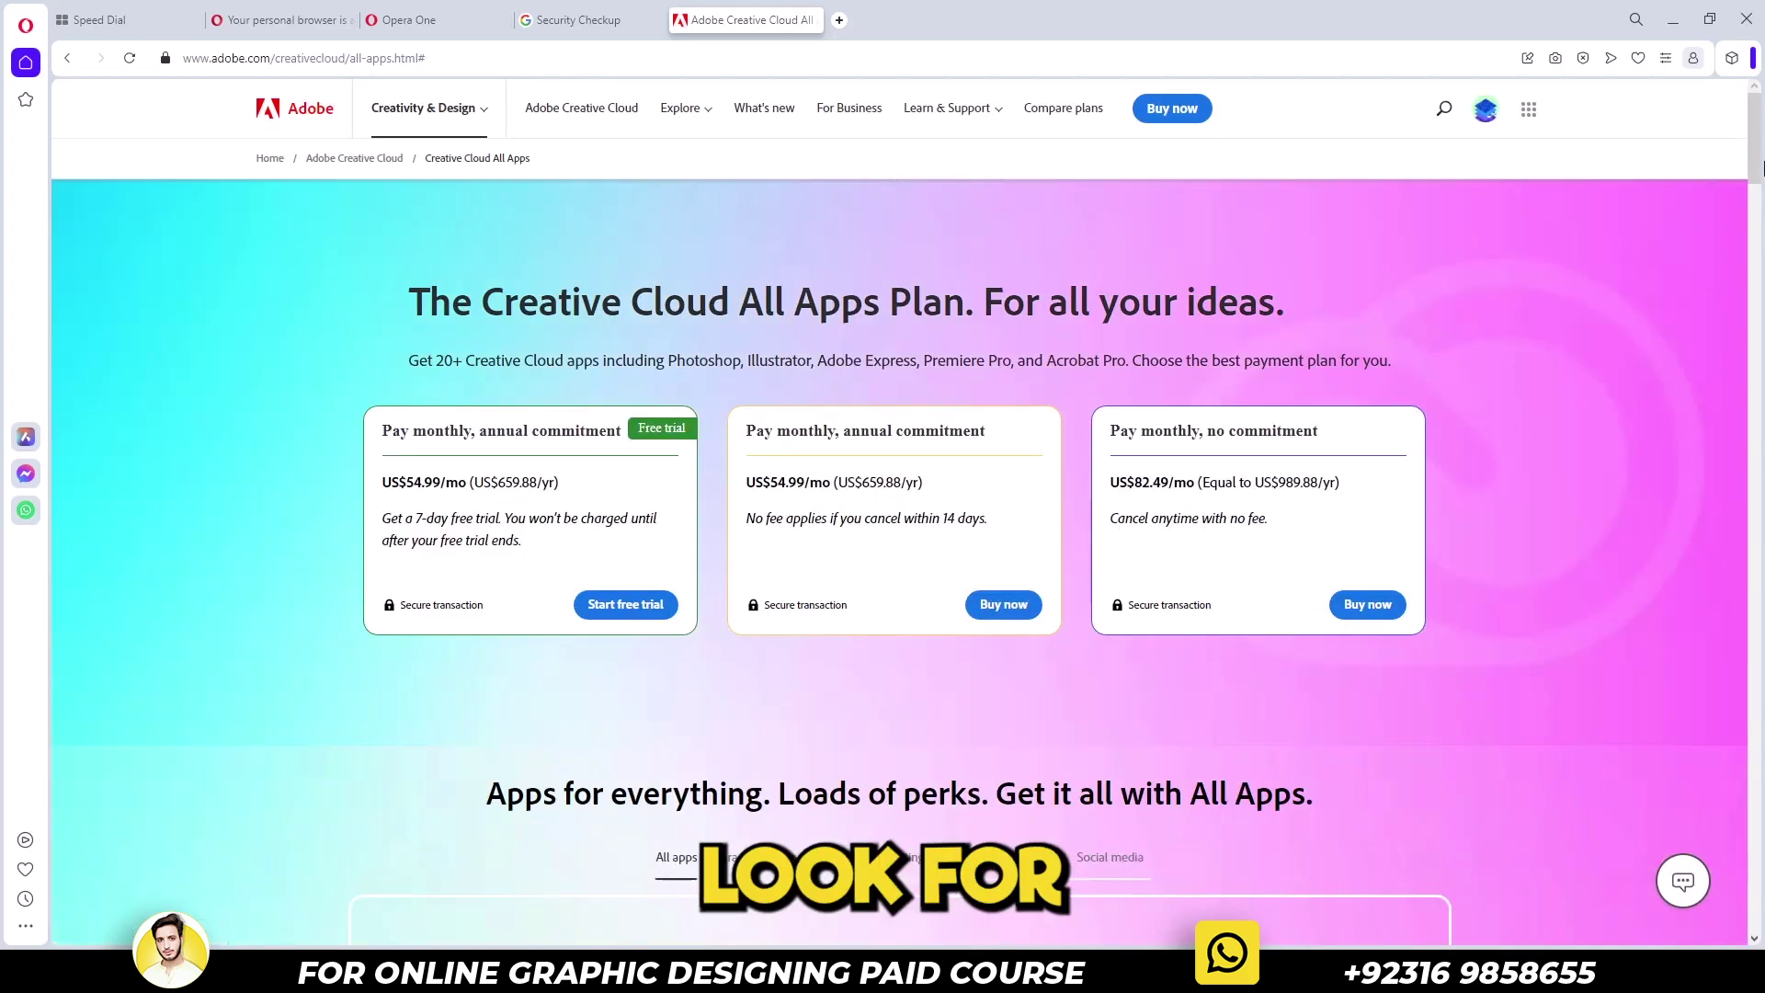
Scroll down and open the Creative Cloud free trial plan options
{"action": "left_click_drag", "start_coordinate": [1760, 211], "coordinate": [1721, 418]}
{"action": "scroll", "coordinate": [1722, 418], "scroll_direction": "down", "scroll_amount": 5}
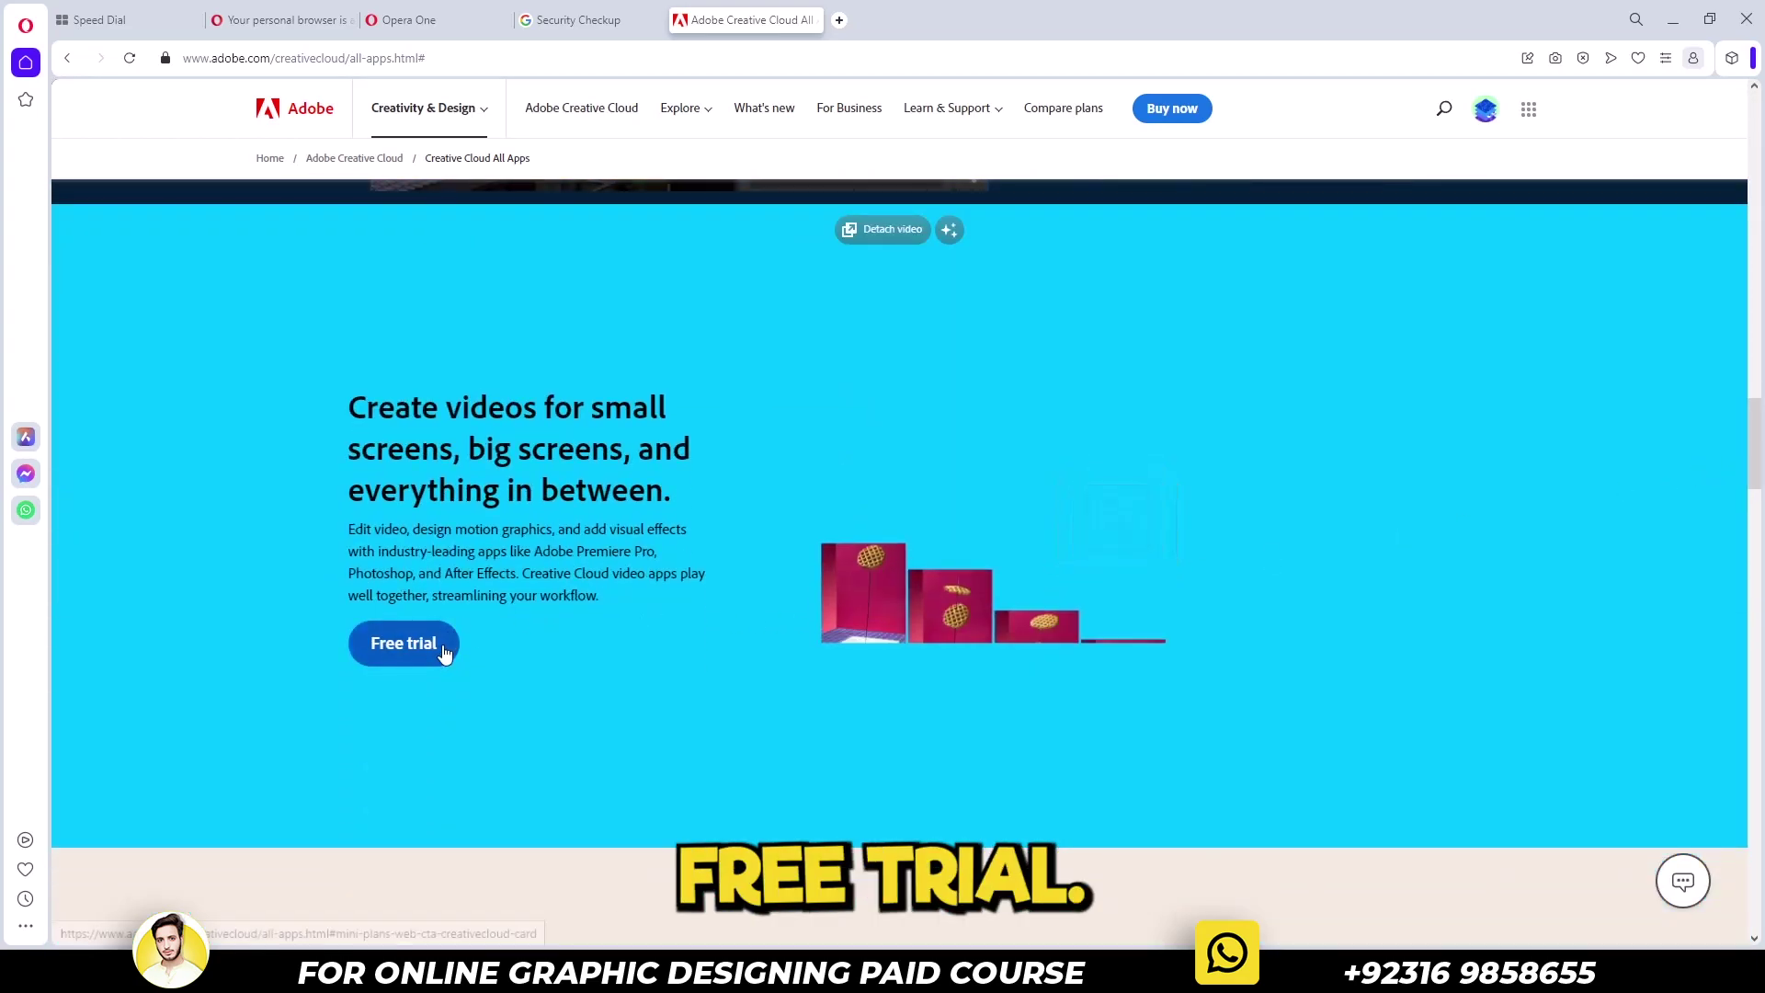
{"action": "left_click", "coordinate": [443, 653]}
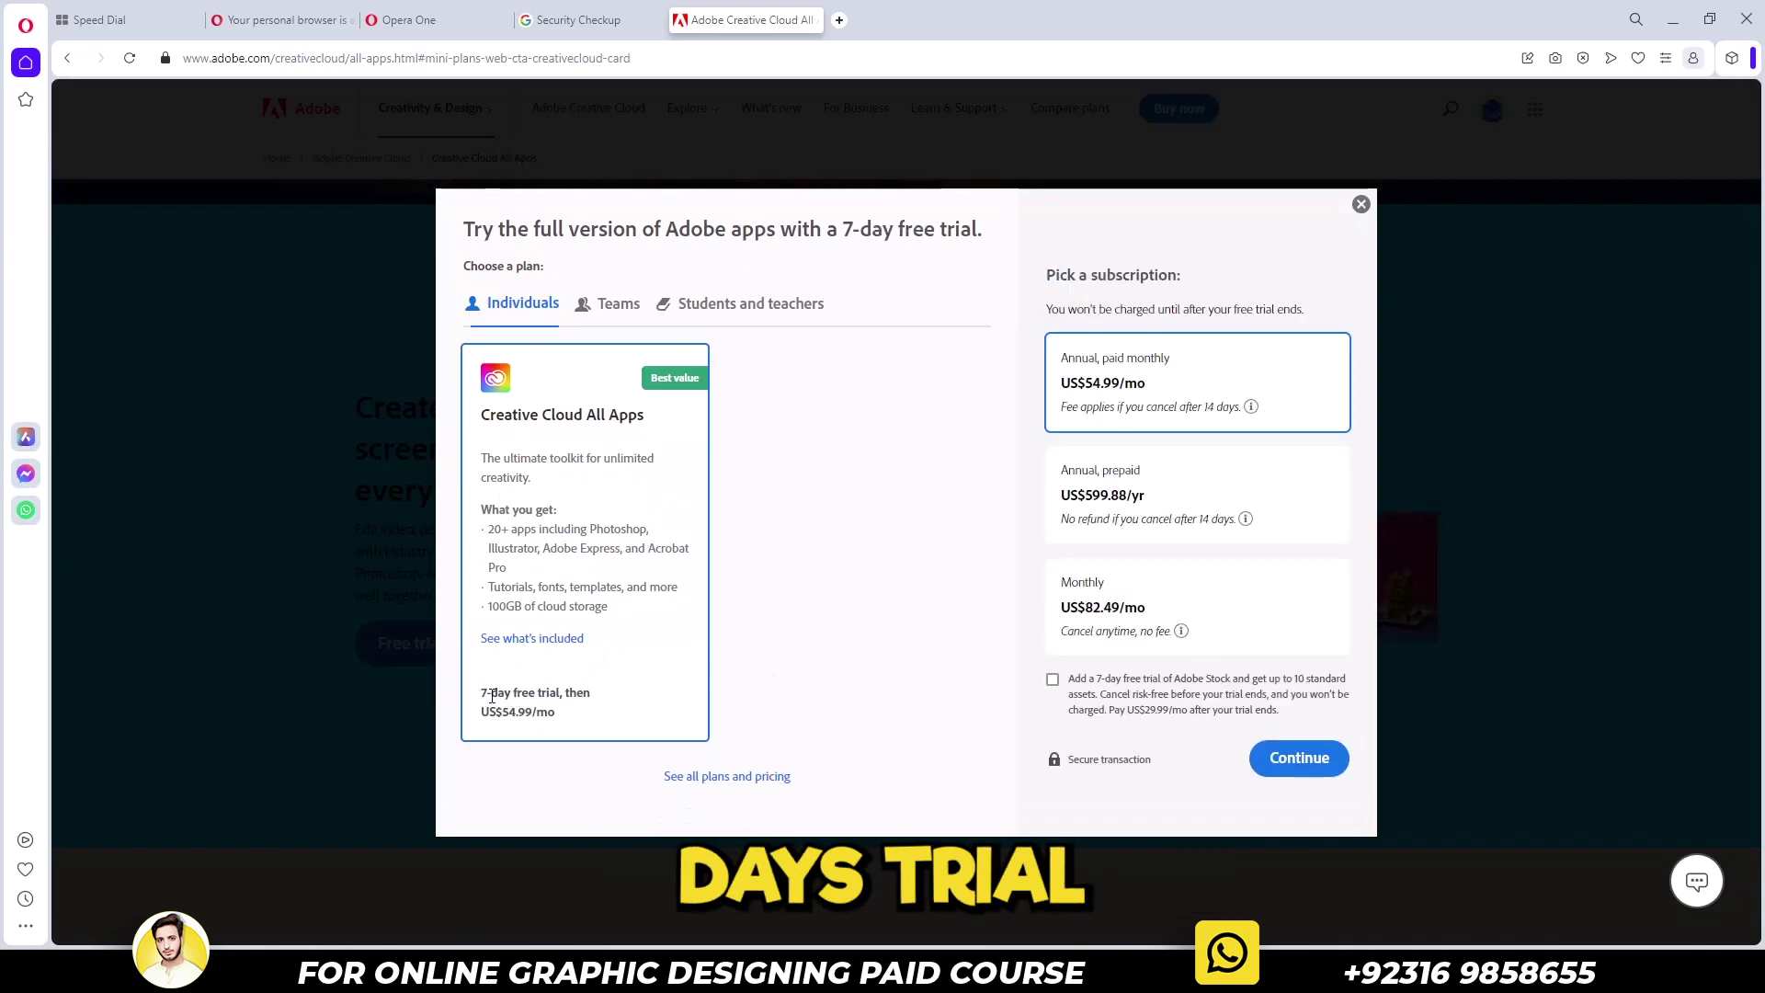
{"action": "left_click_drag", "start_coordinate": [485, 694], "coordinate": [479, 721]}
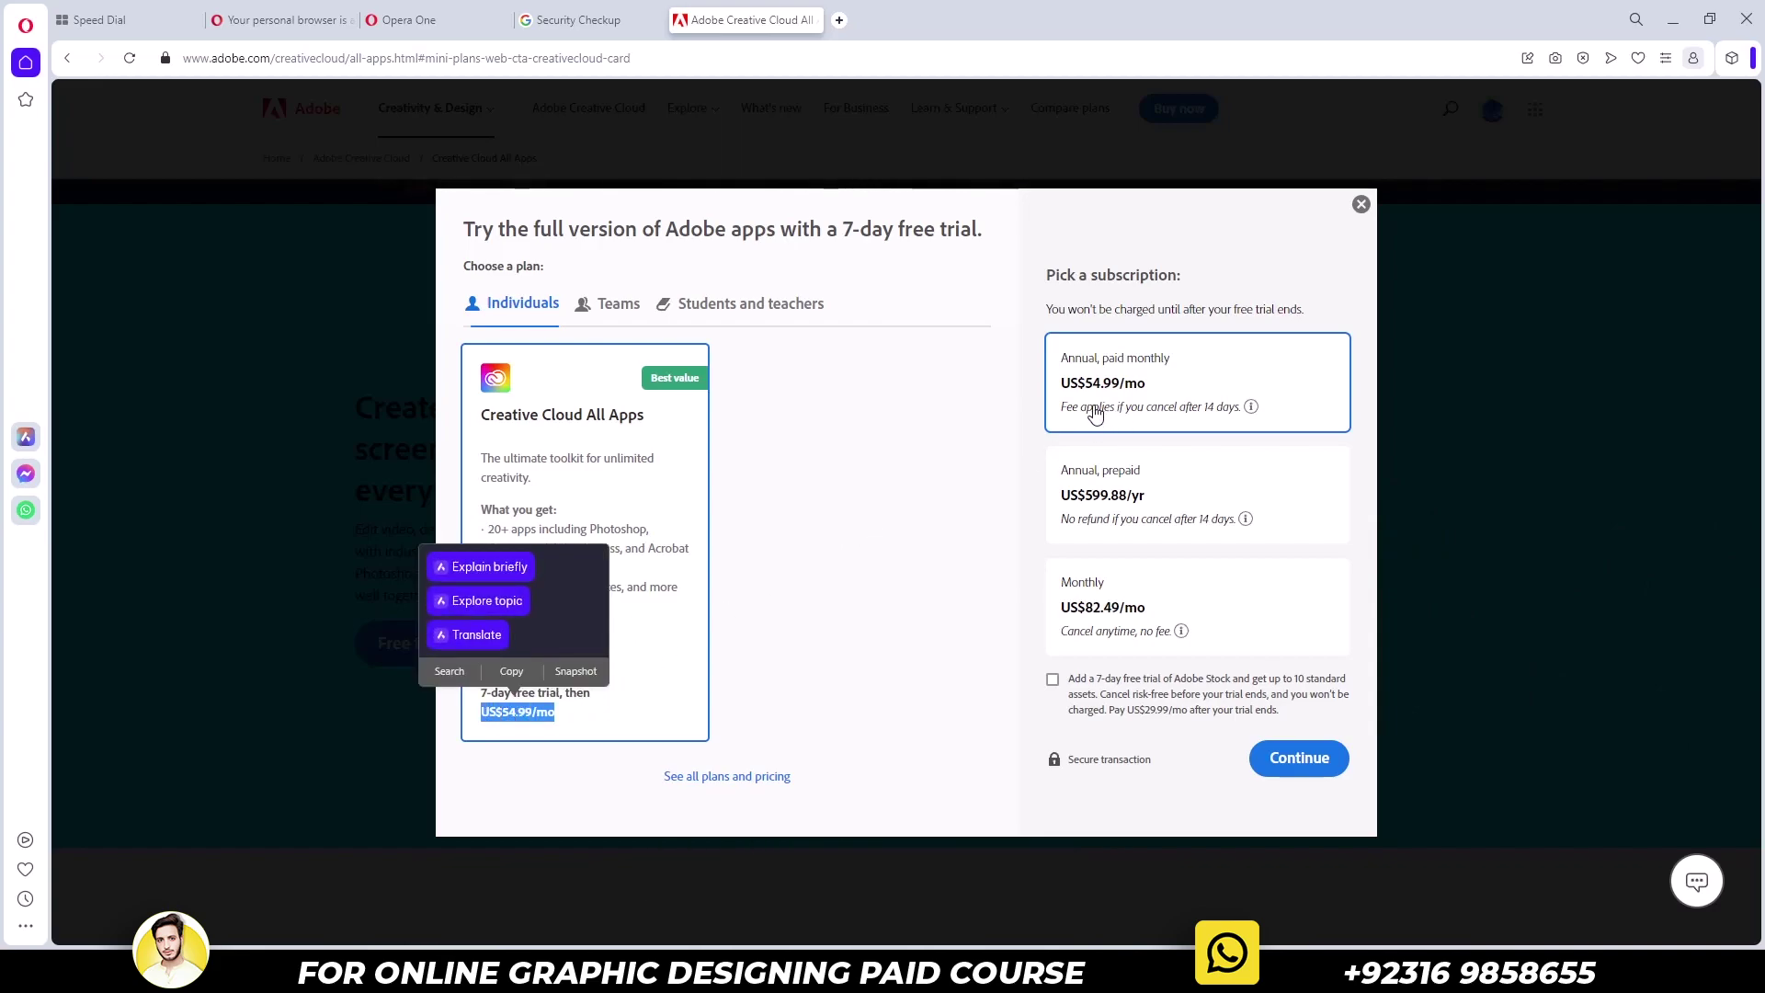
Switch to the Teams plans and continue with the 14-day teams free trial
{"action": "left_click", "coordinate": [610, 307]}
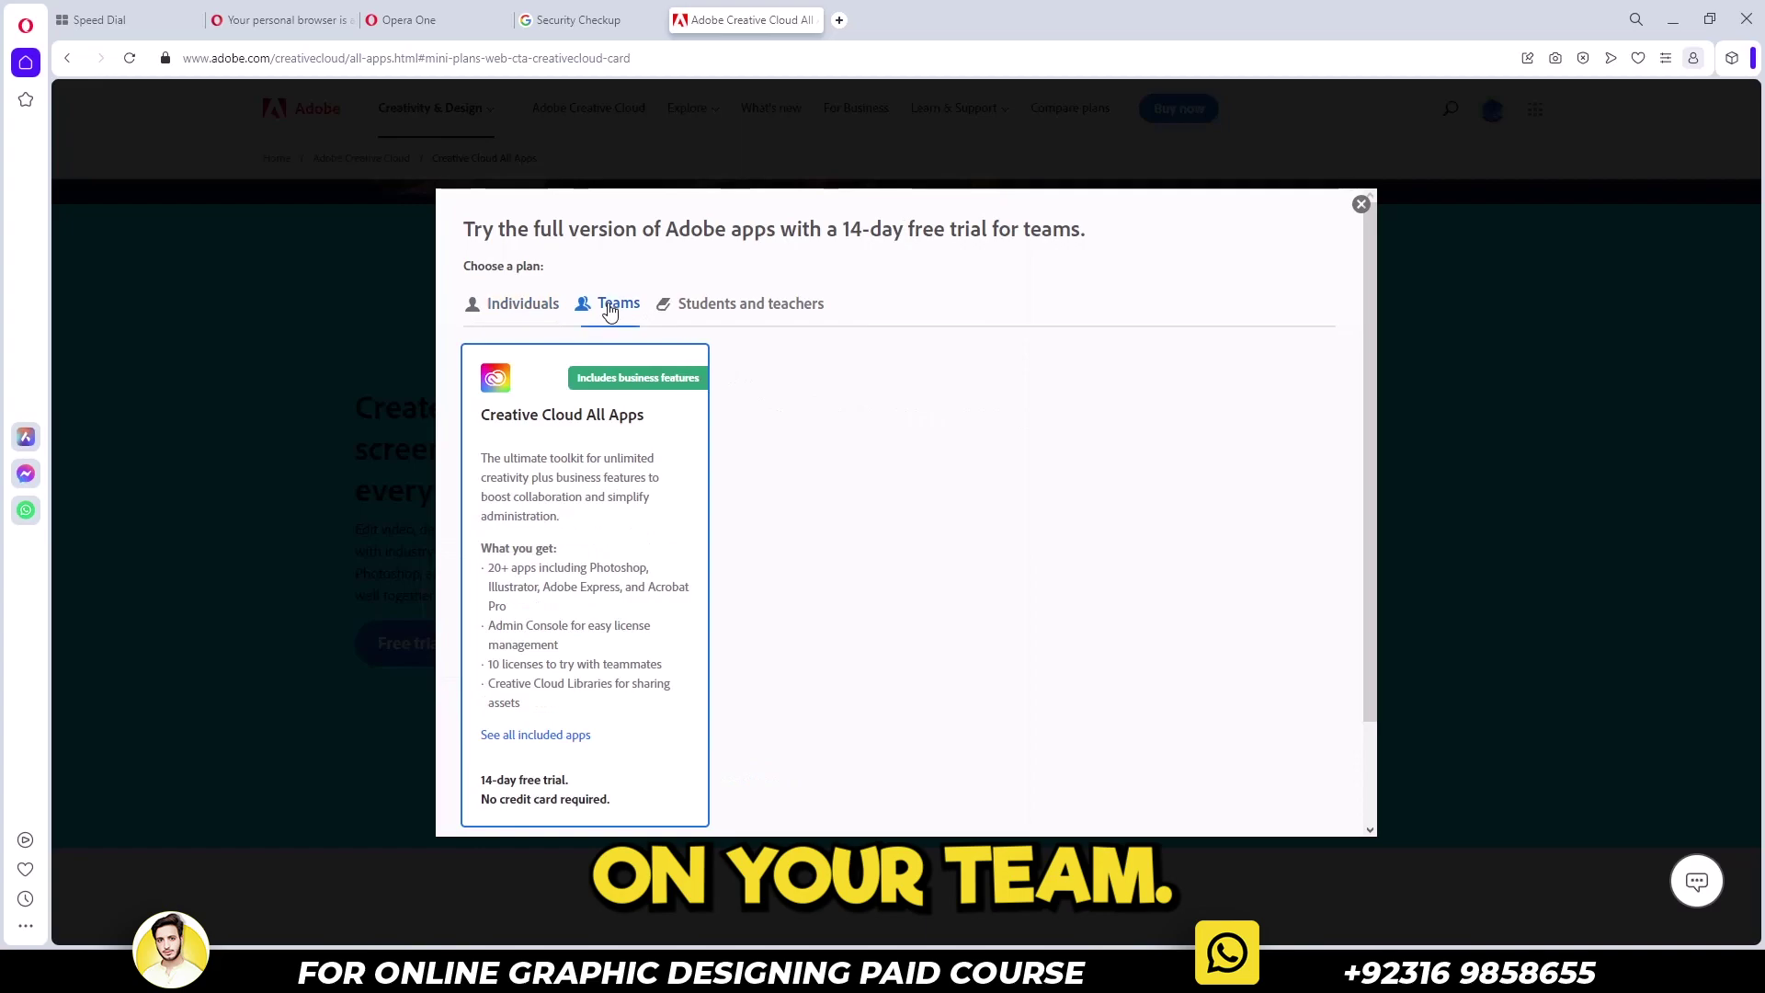
{"action": "left_click_drag", "start_coordinate": [432, 180], "coordinate": [1134, 189]}
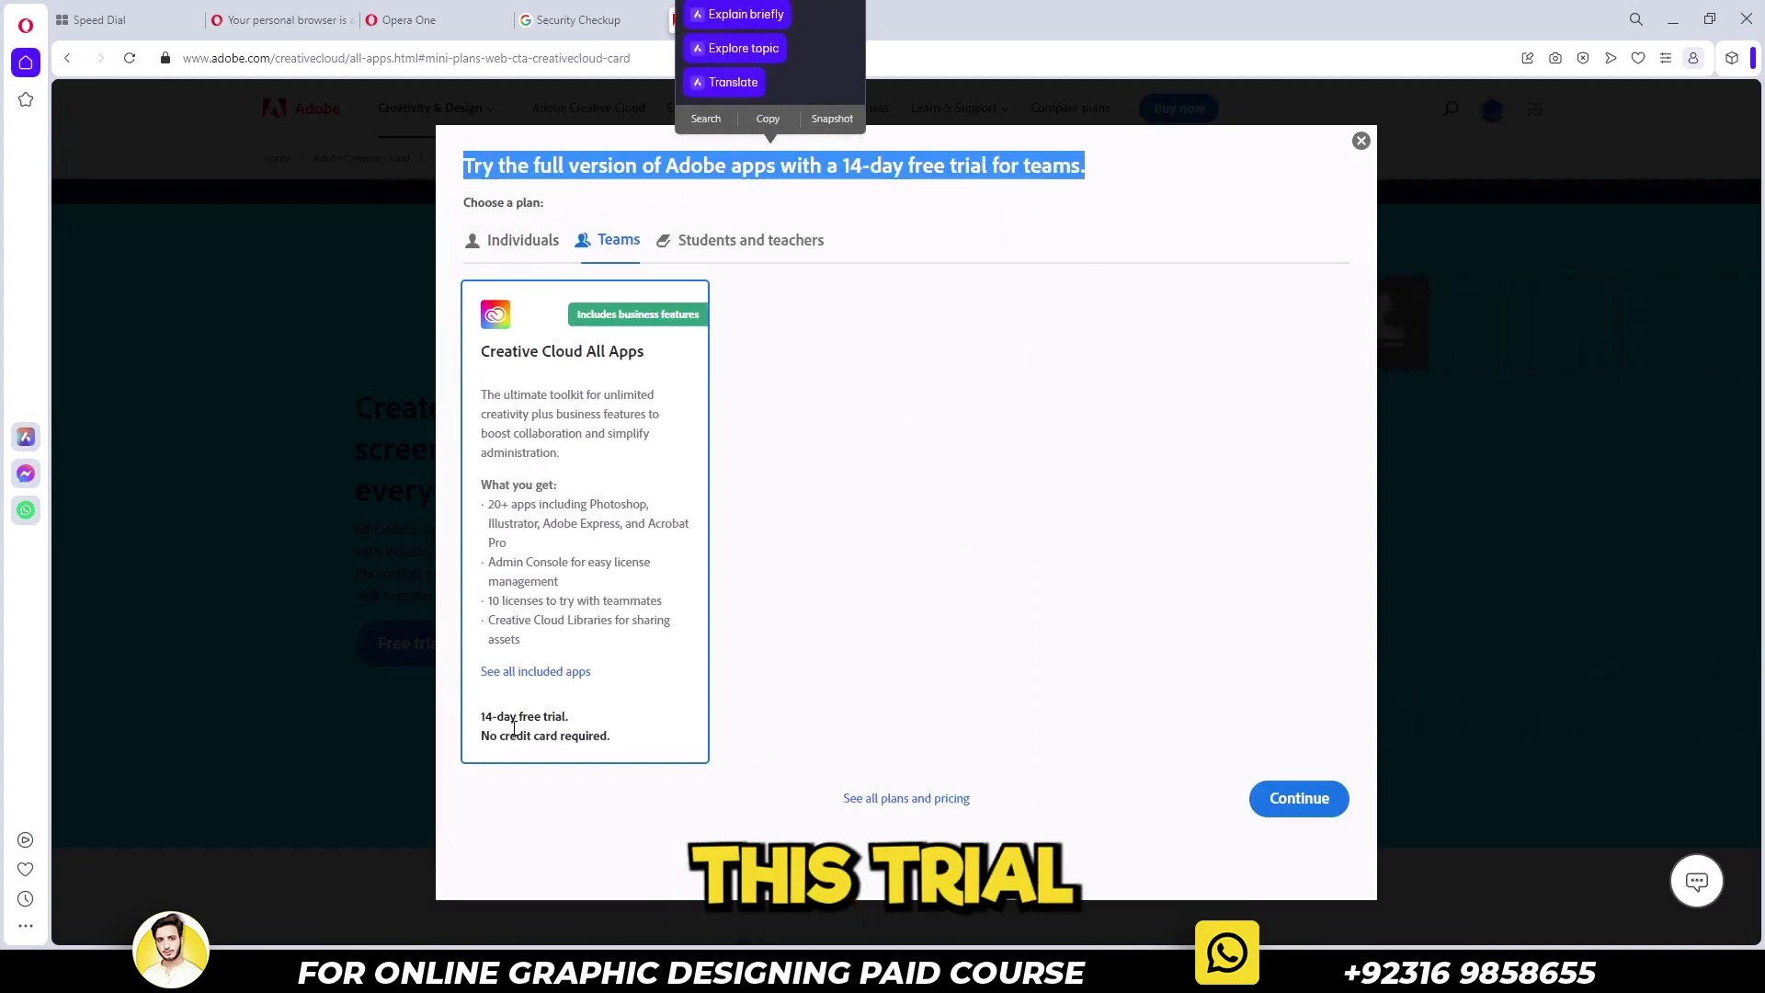
{"action": "left_click_drag", "start_coordinate": [480, 722], "coordinate": [632, 754]}
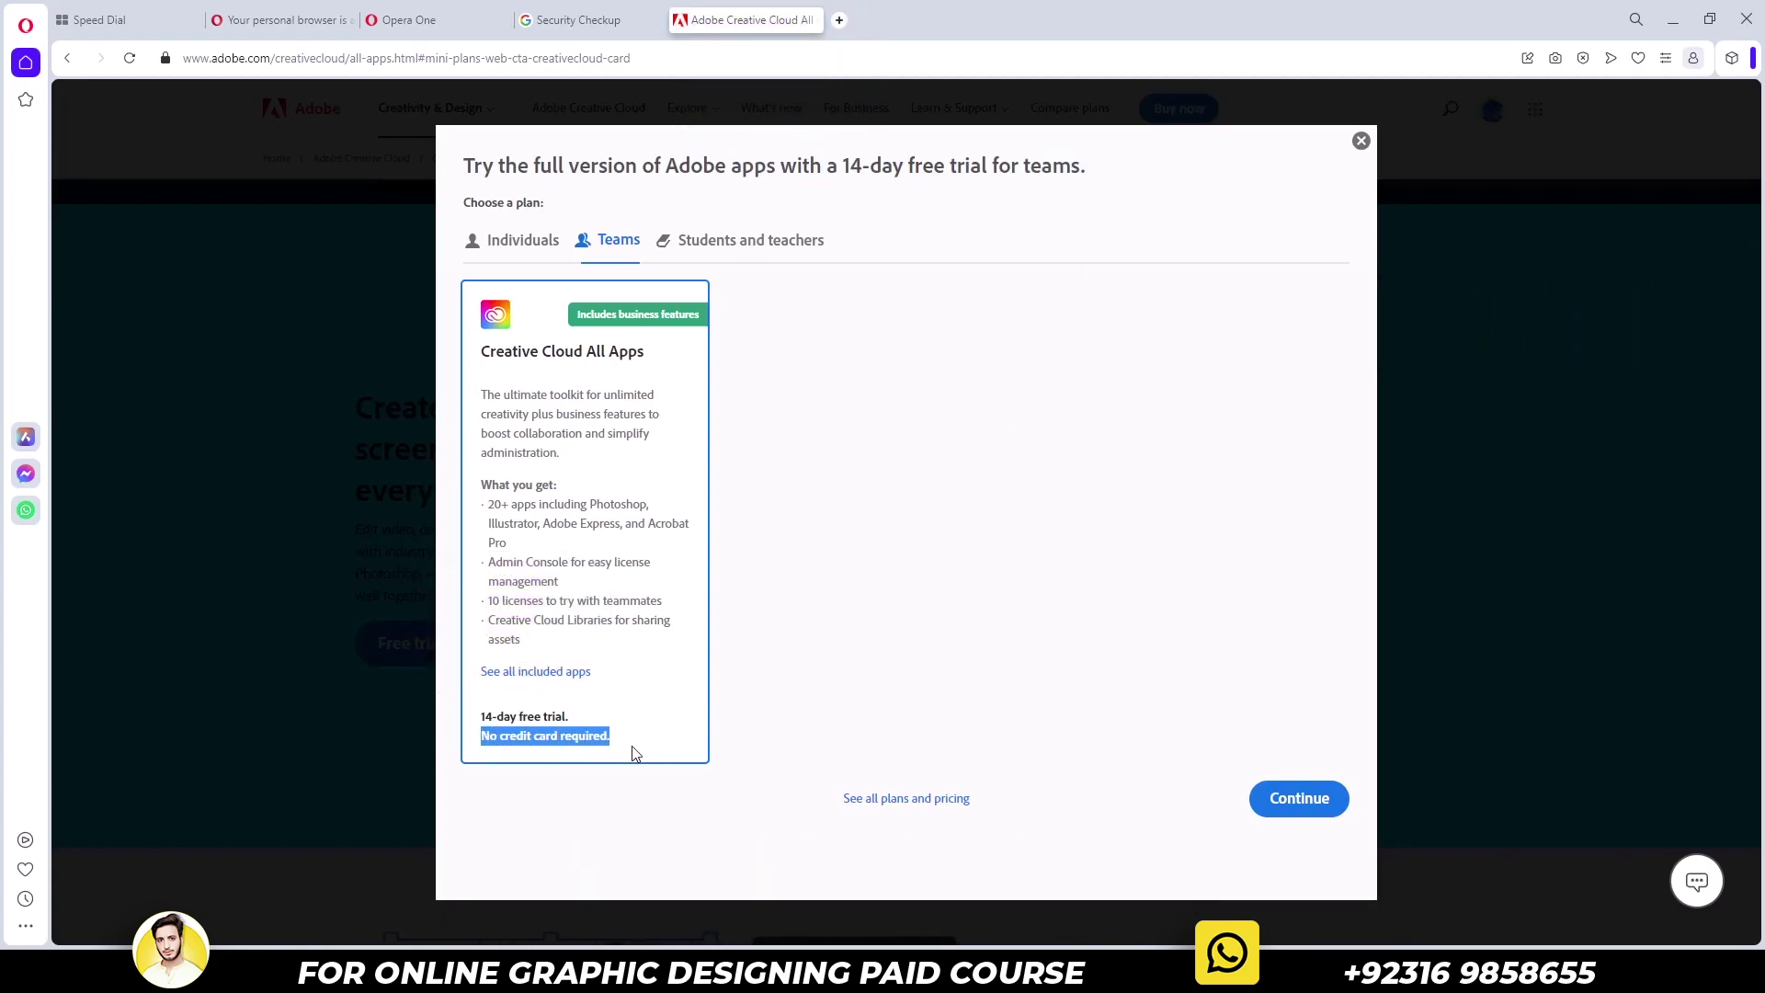
{"action": "left_click", "coordinate": [1326, 809]}
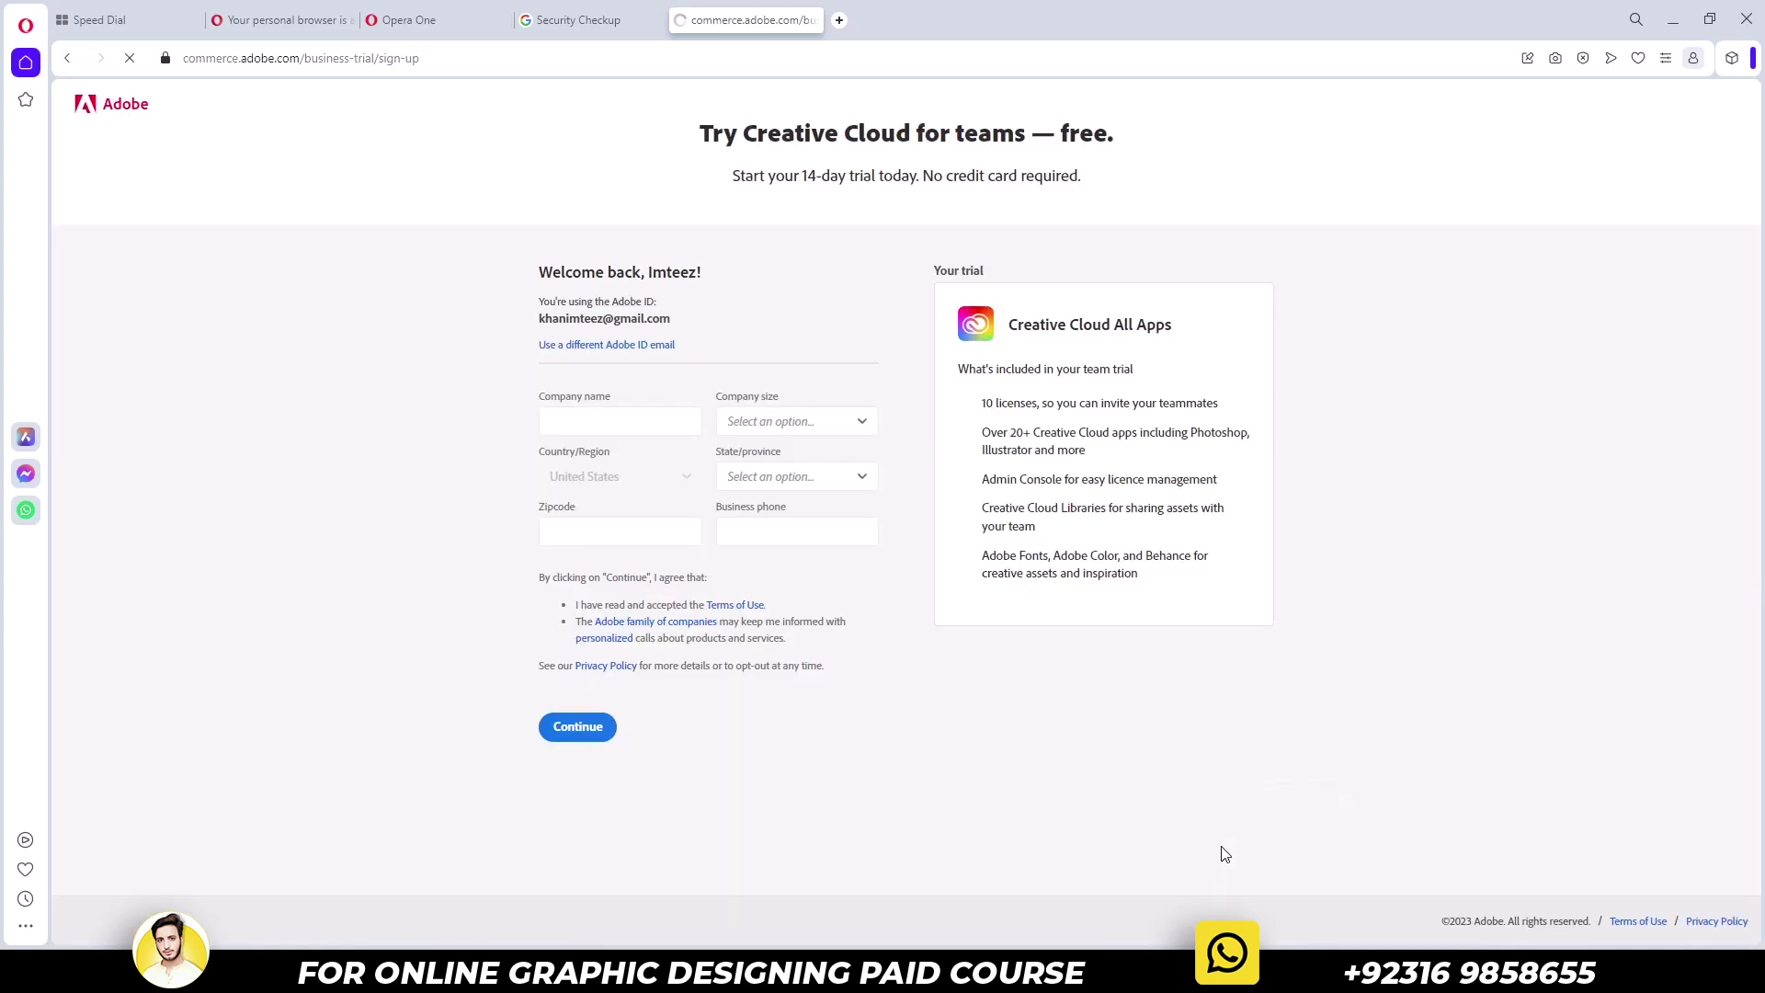
Enter the company name and choose 100-499 as the company size
{"action": "left_click", "coordinate": [595, 428]}
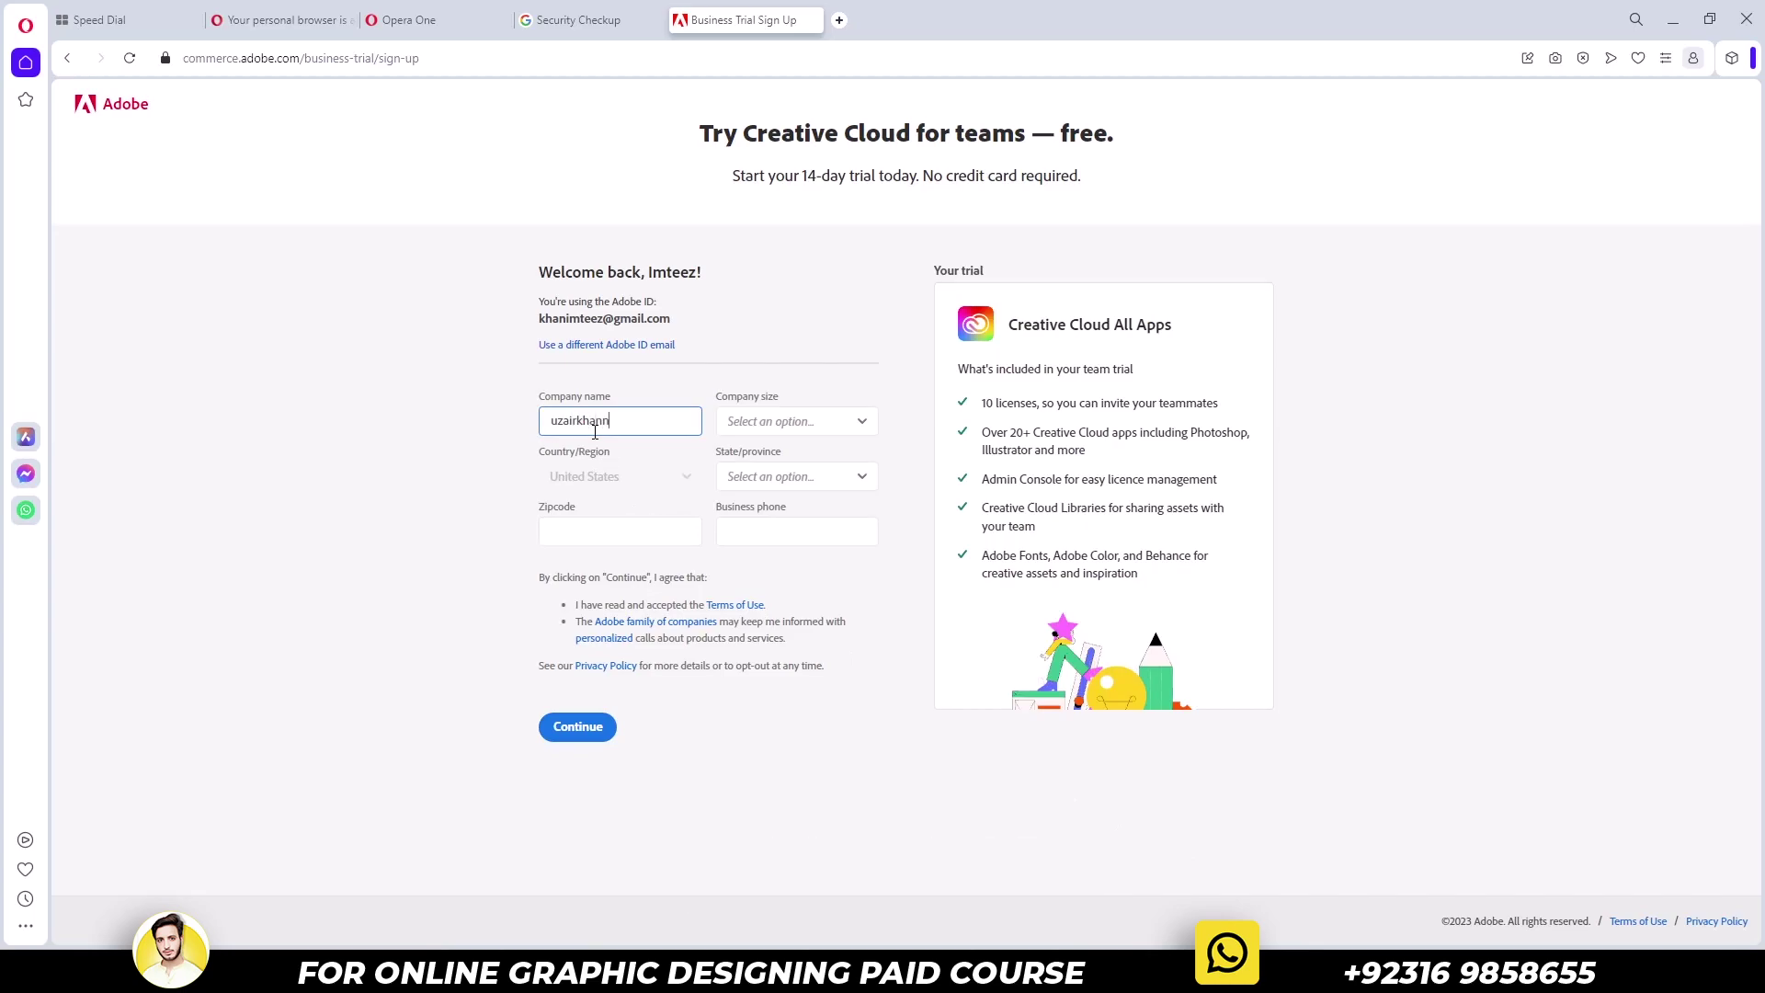
{"action": "key", "text": "Tab"}
{"action": "key", "text": "space"}
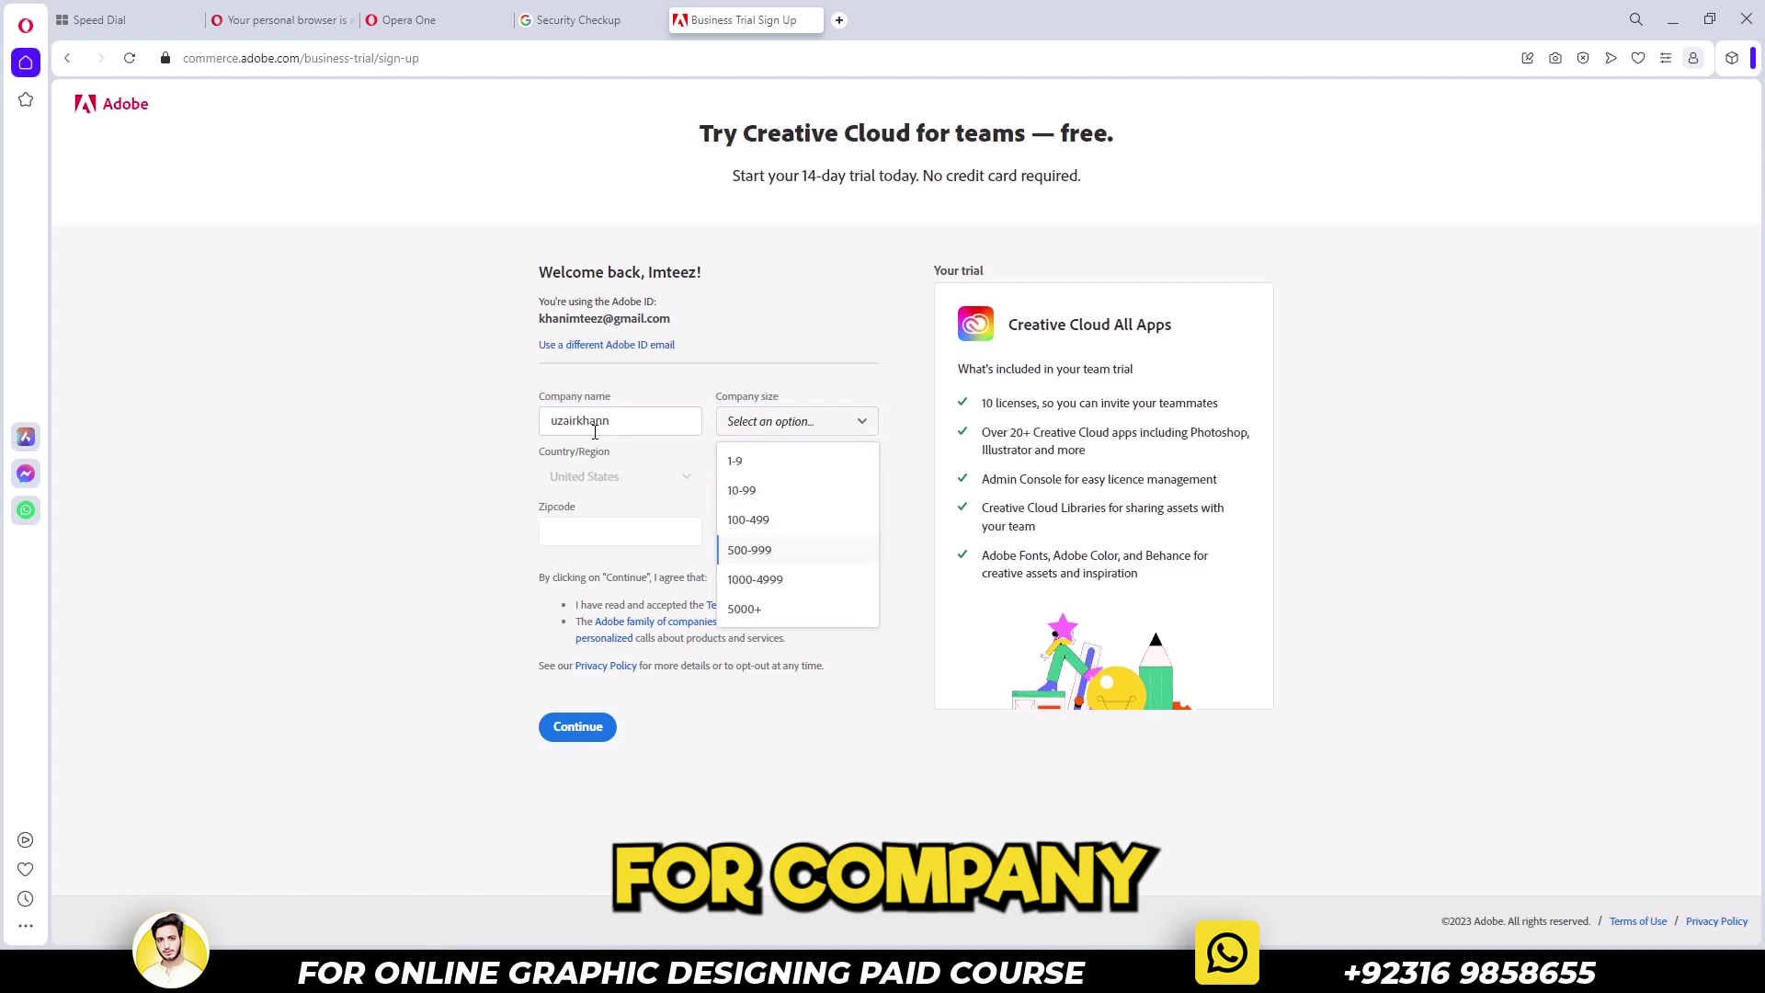
{"action": "key", "text": "Up"}
{"action": "key", "text": "Return"}
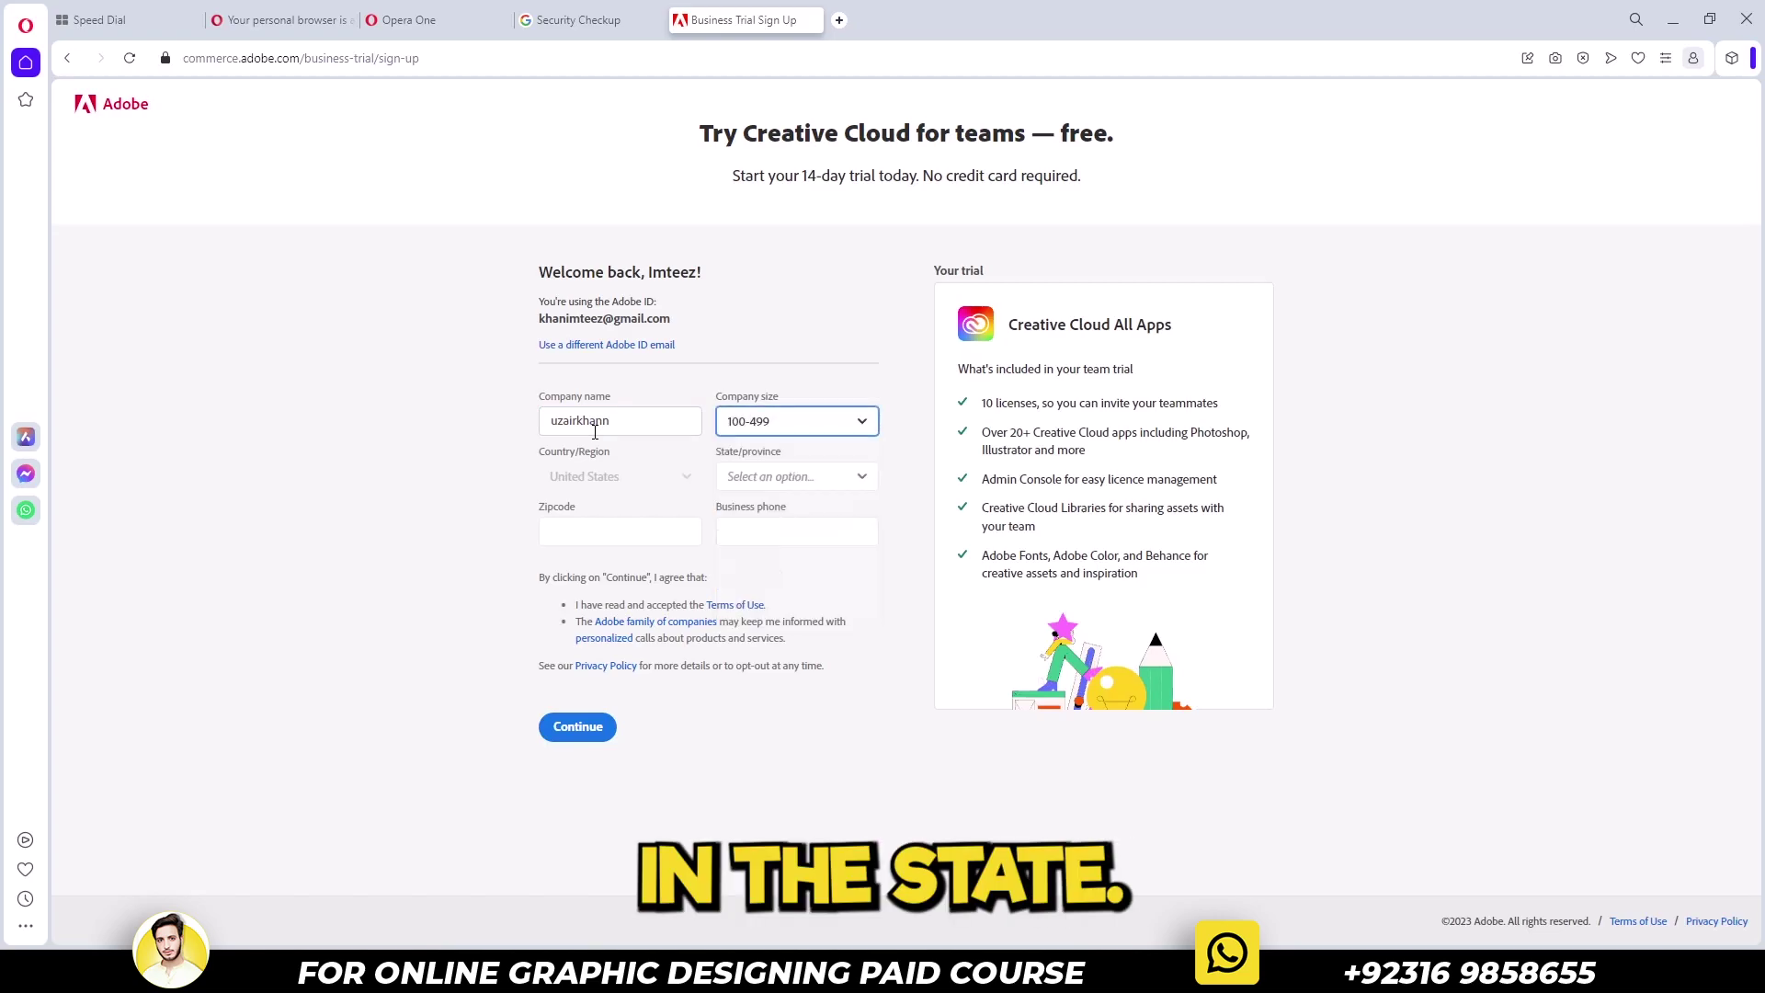
Choose Alaska as the state, then fill in the zipcode and the business phone number
{"action": "key", "text": "Tab"}
{"action": "key", "text": "space"}
{"action": "key", "text": "Down"}
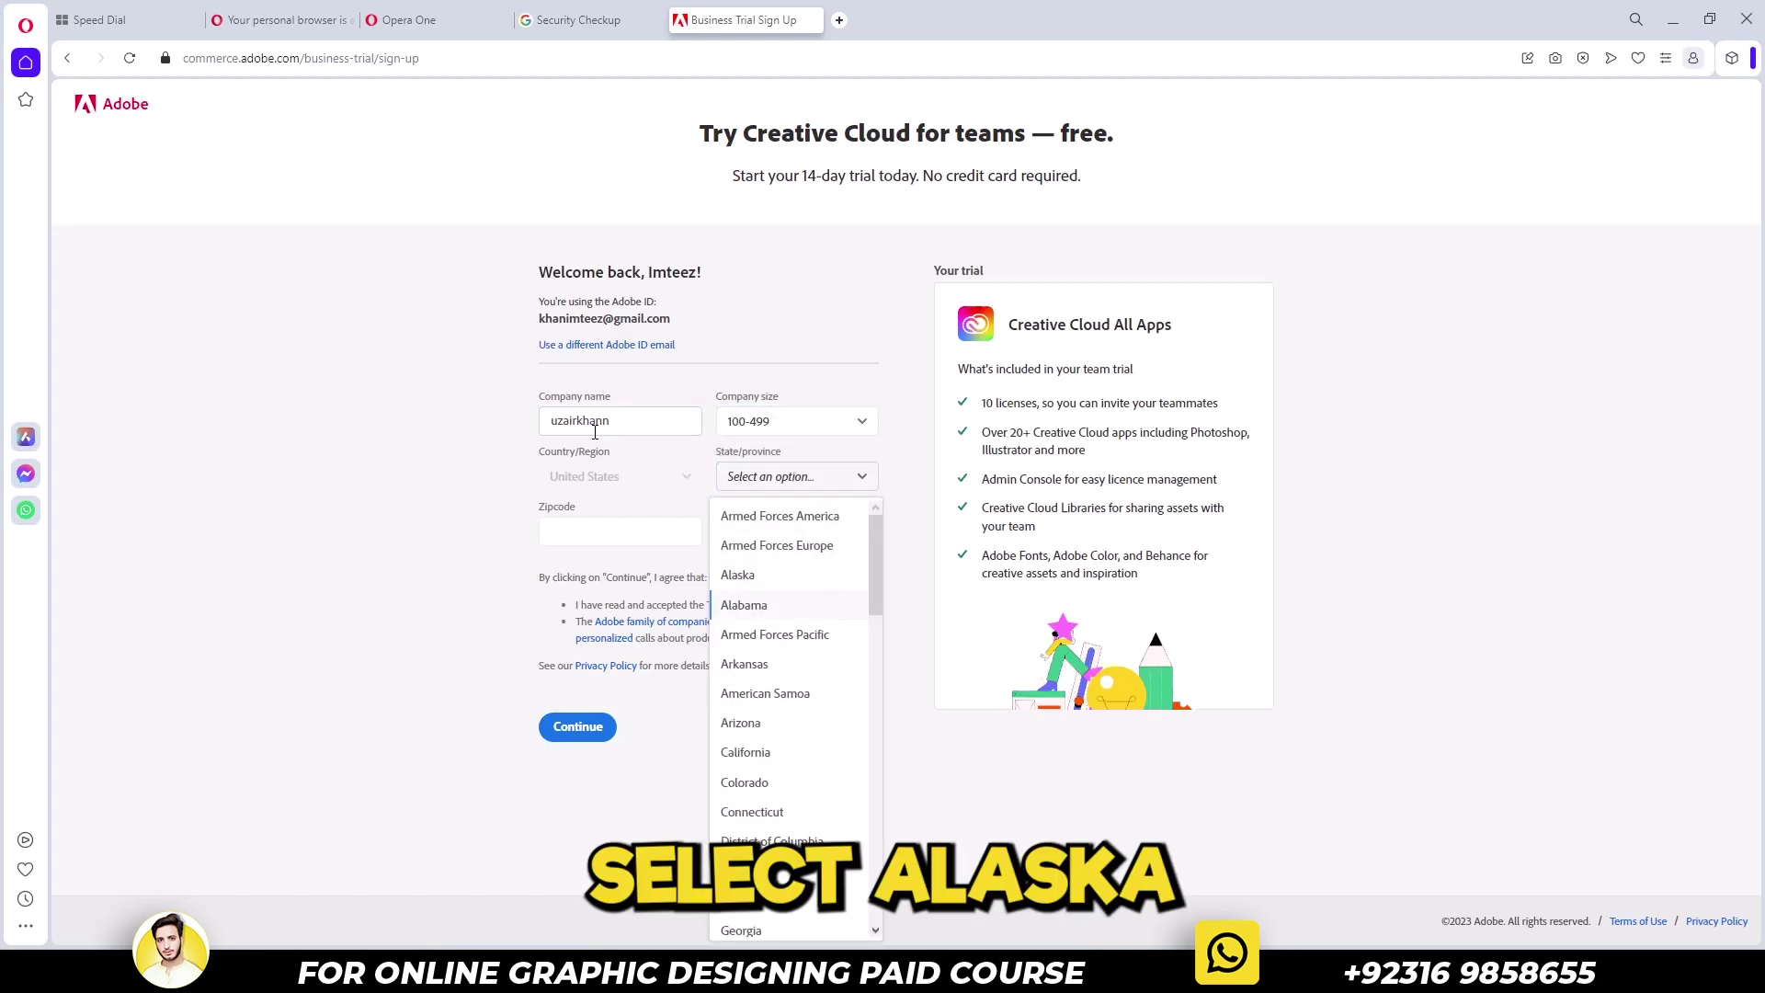
{"action": "key", "text": "Return"}
{"action": "key", "text": "Tab"}
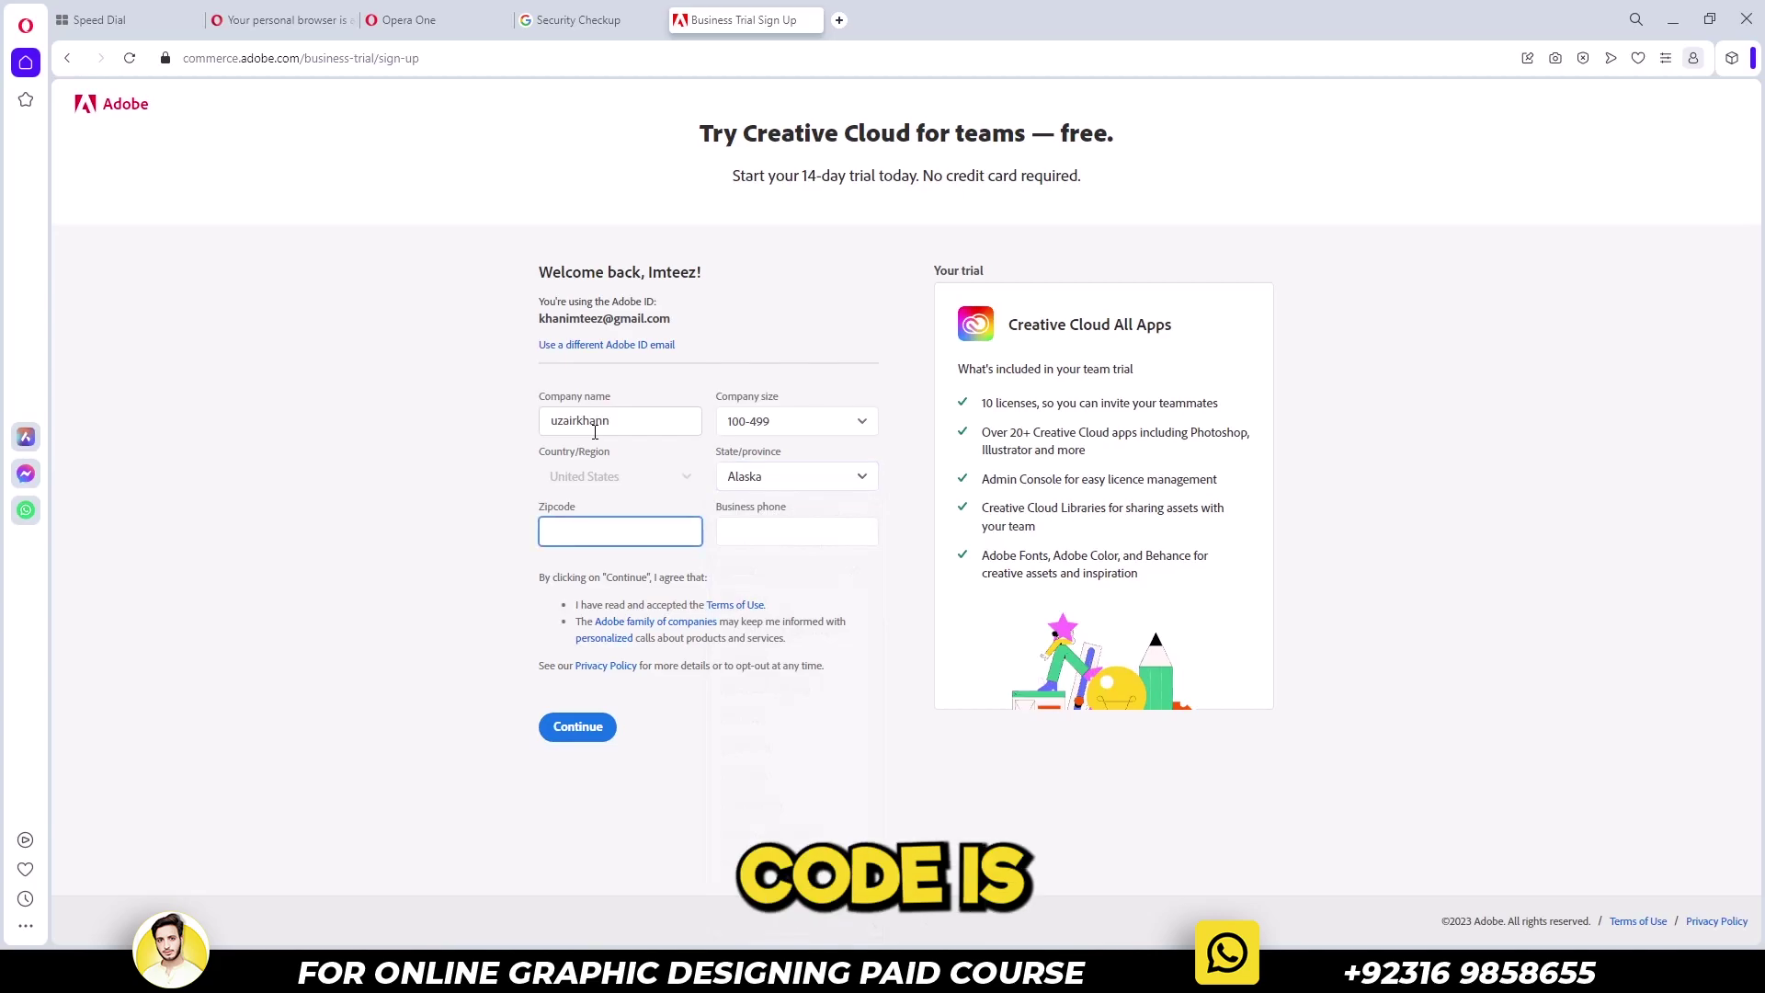
{"action": "type", "text": "9950"}
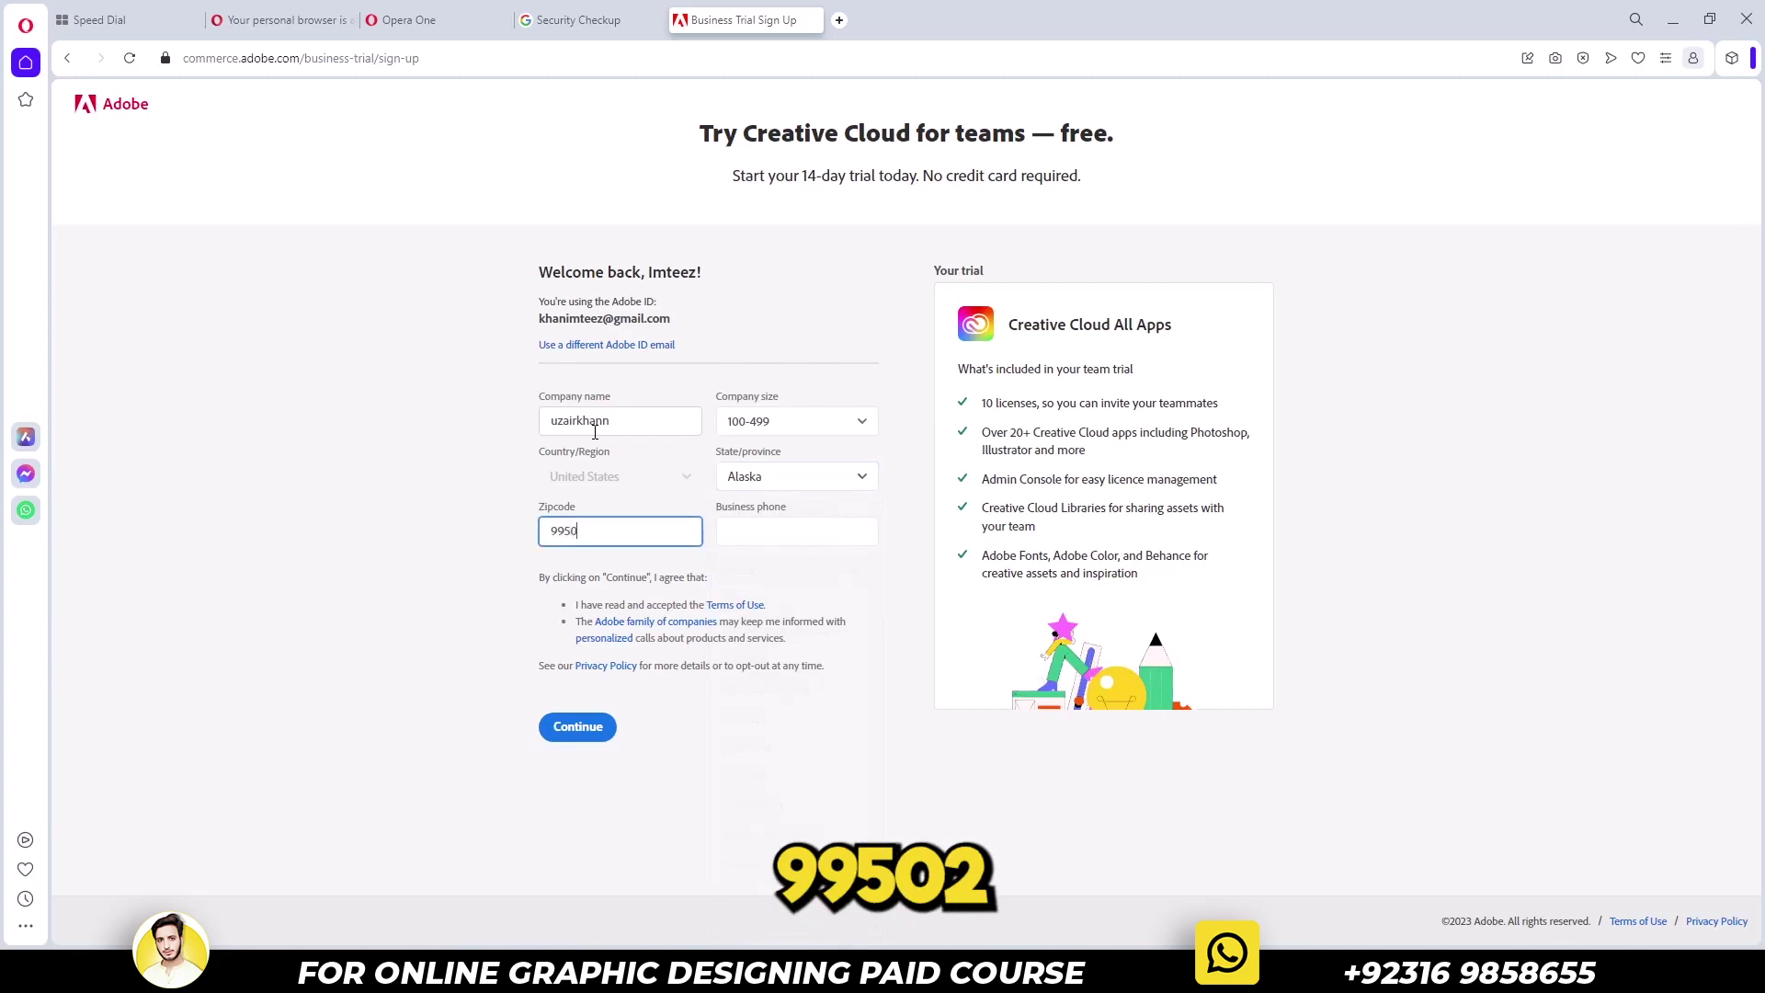
{"action": "type", "text": "2"}
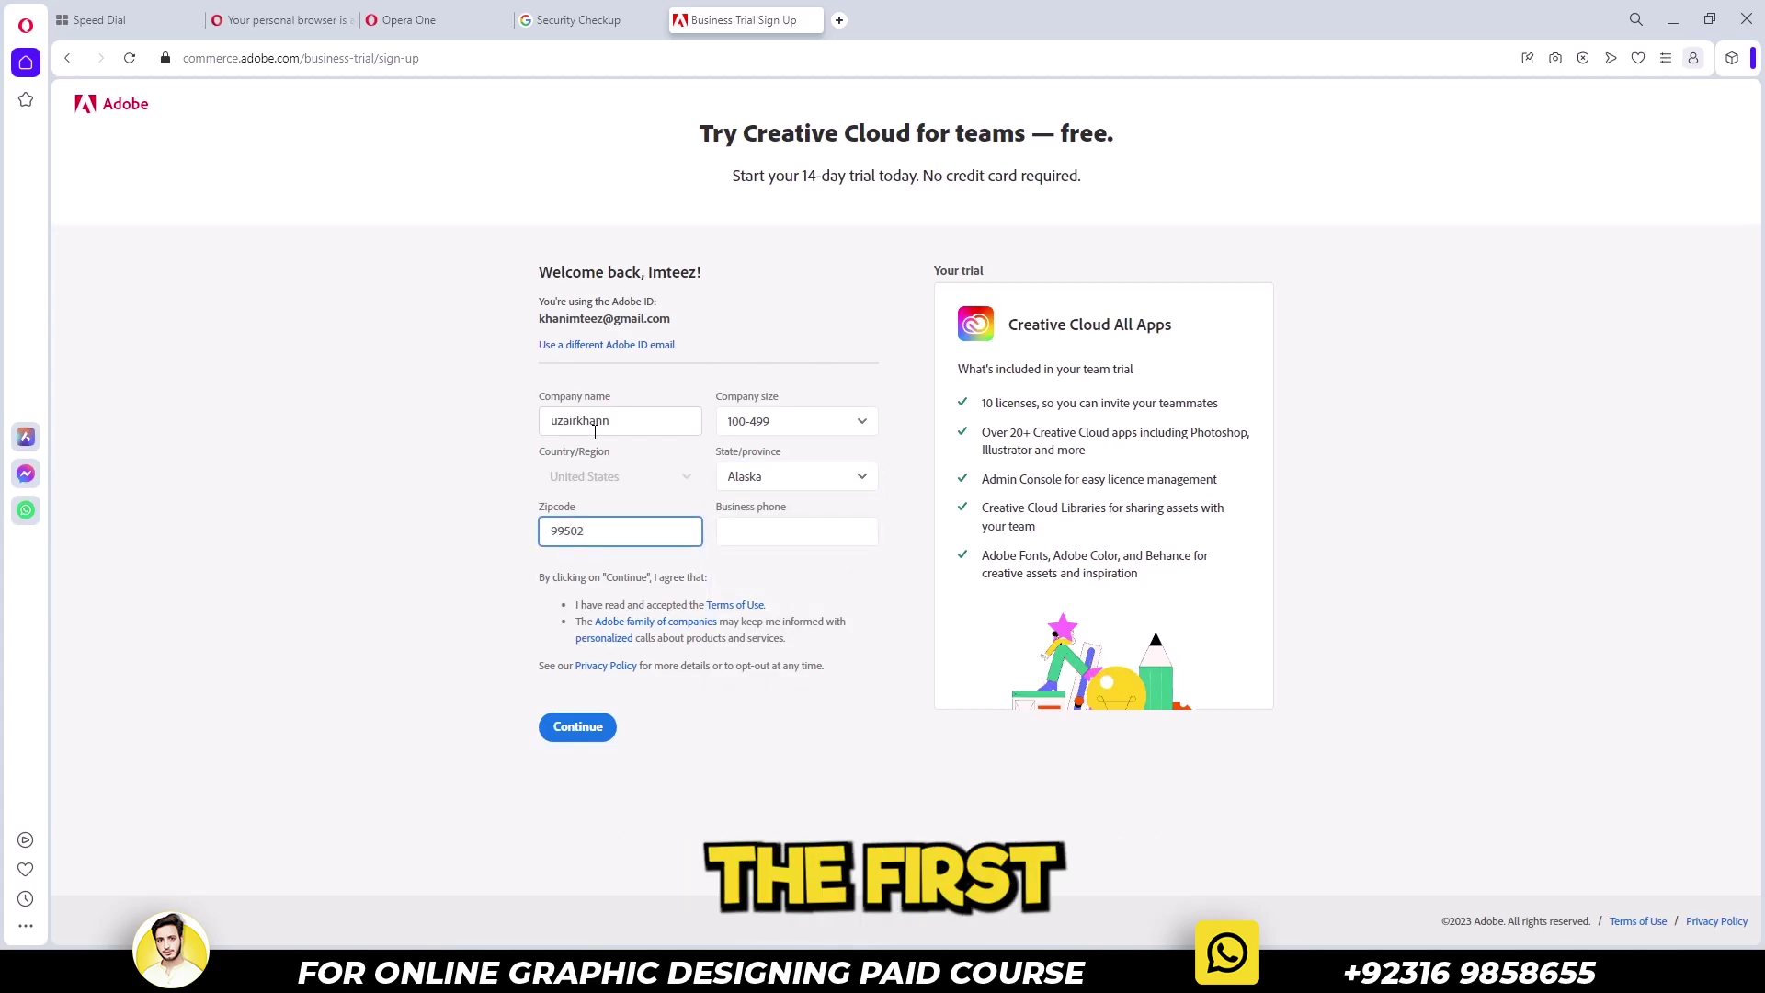
{"action": "key", "text": "Tab"}
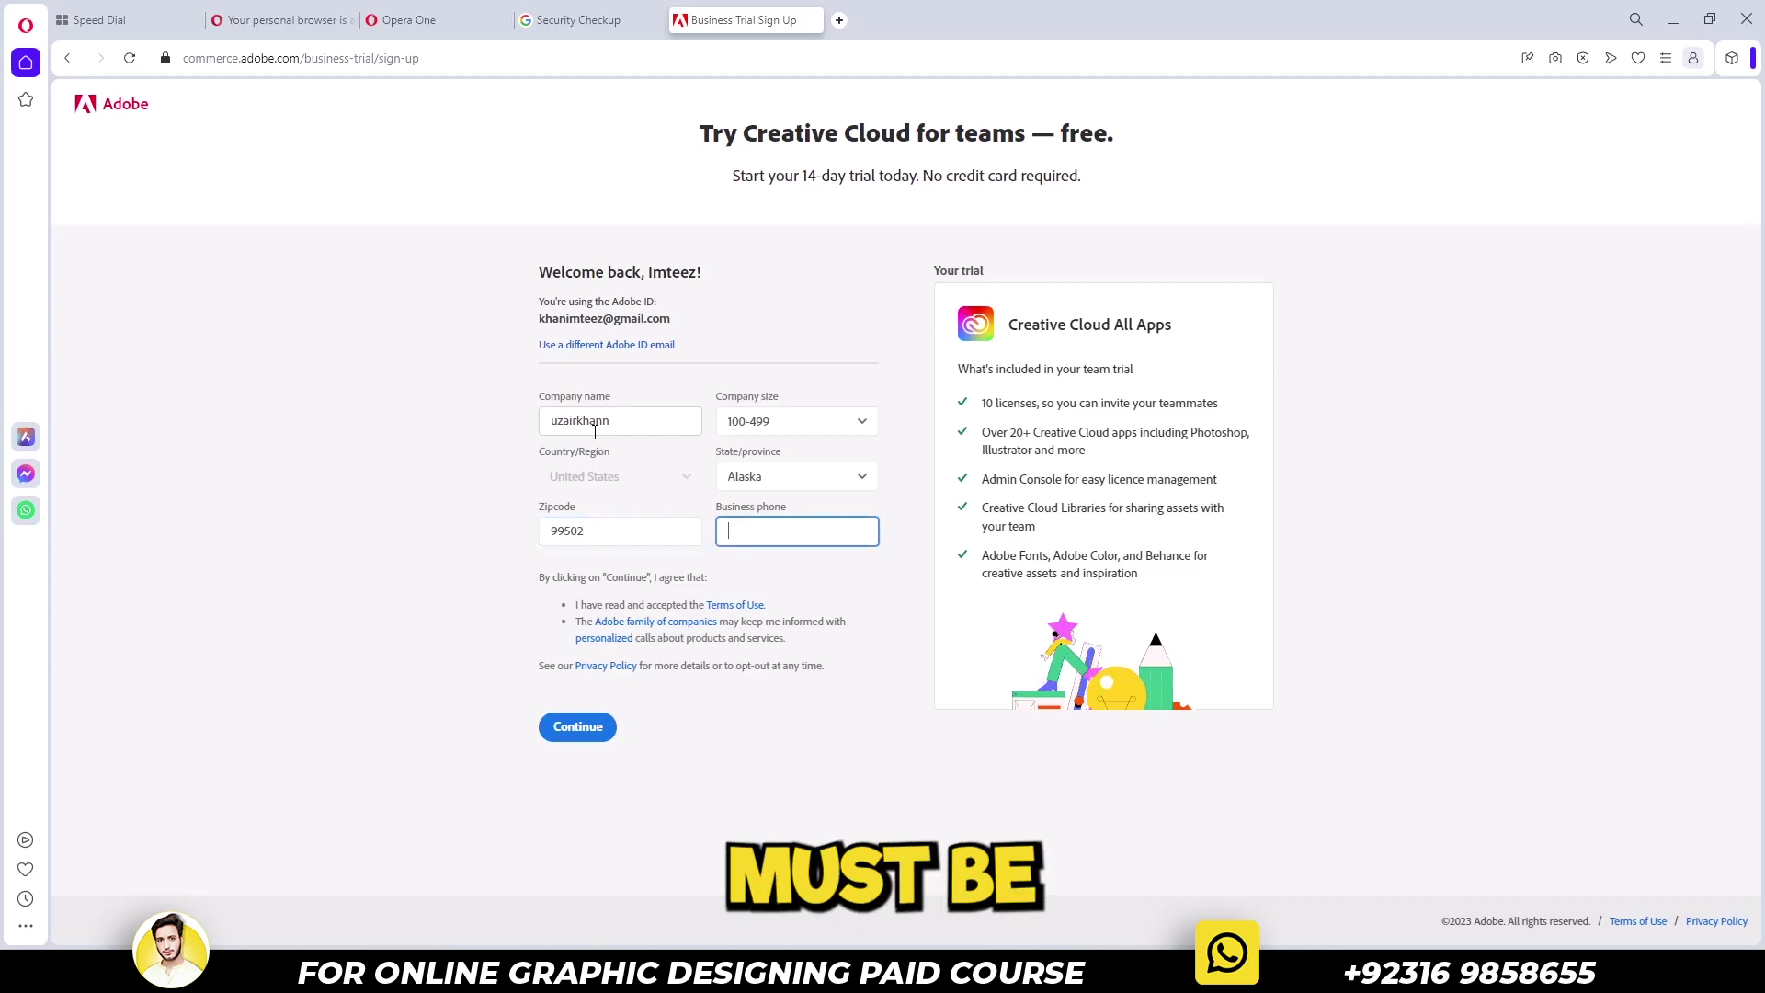
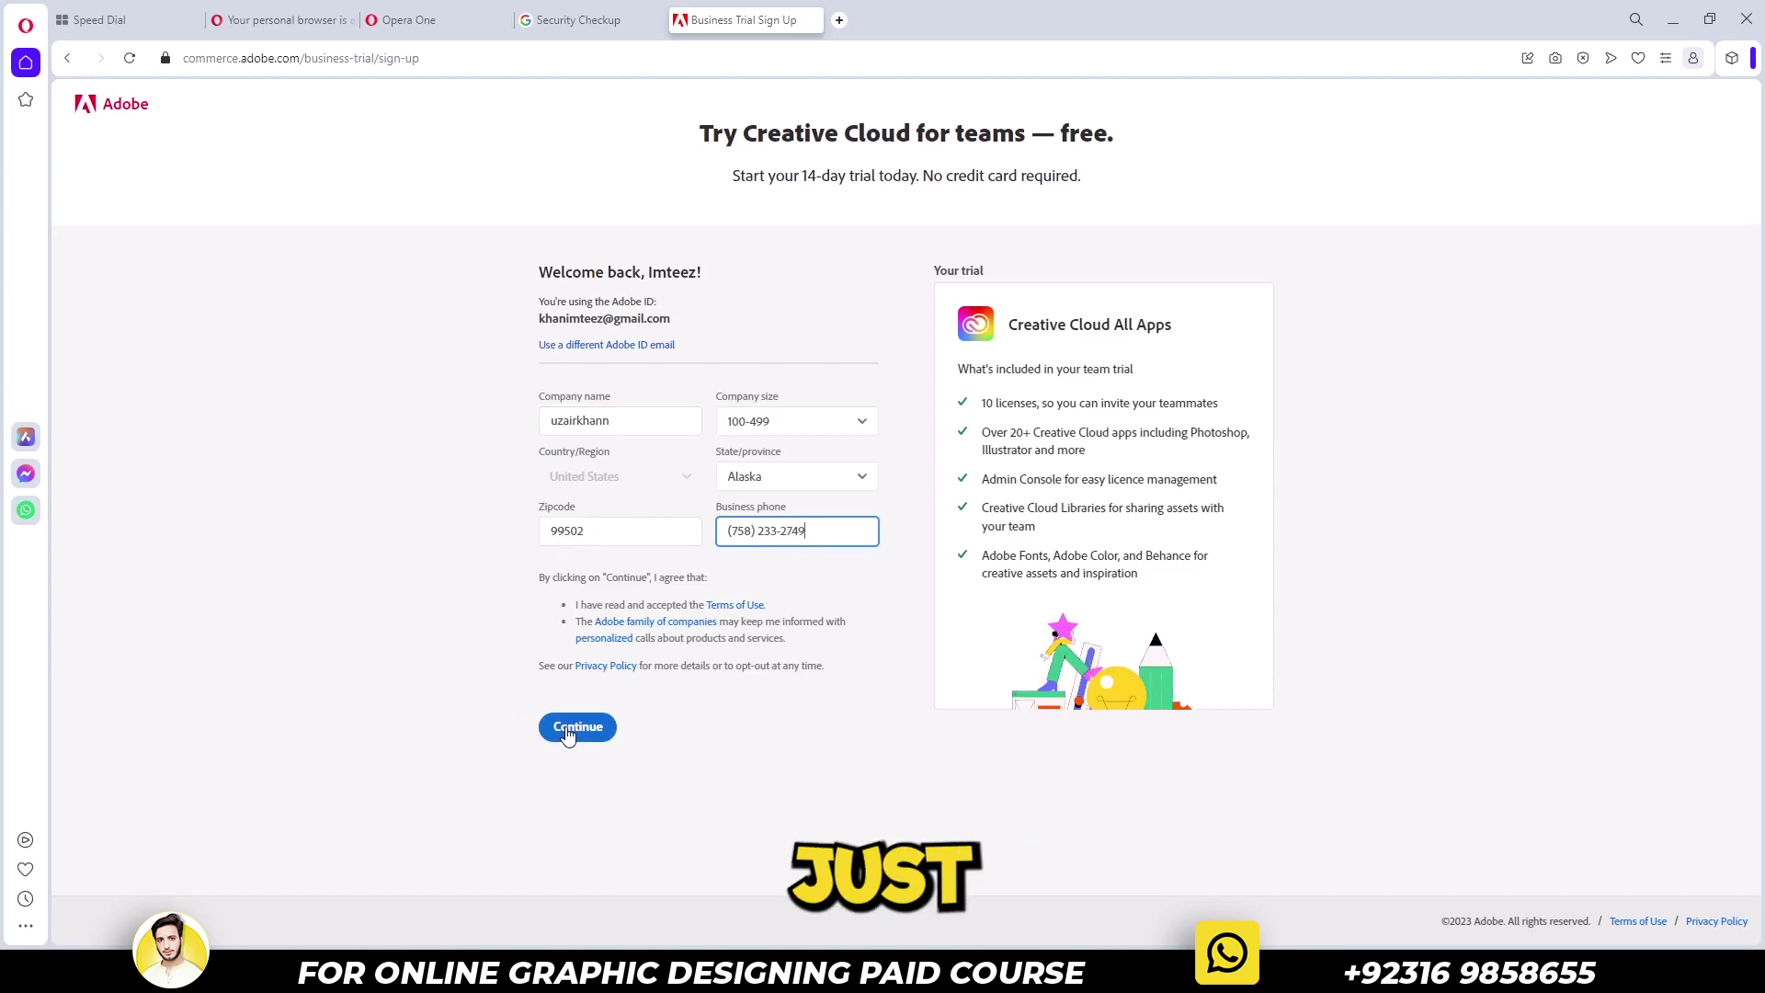
Submit the trial sign-up, go to Download apps, and search Windows for 'crea'
{"action": "left_click", "coordinate": [568, 733]}
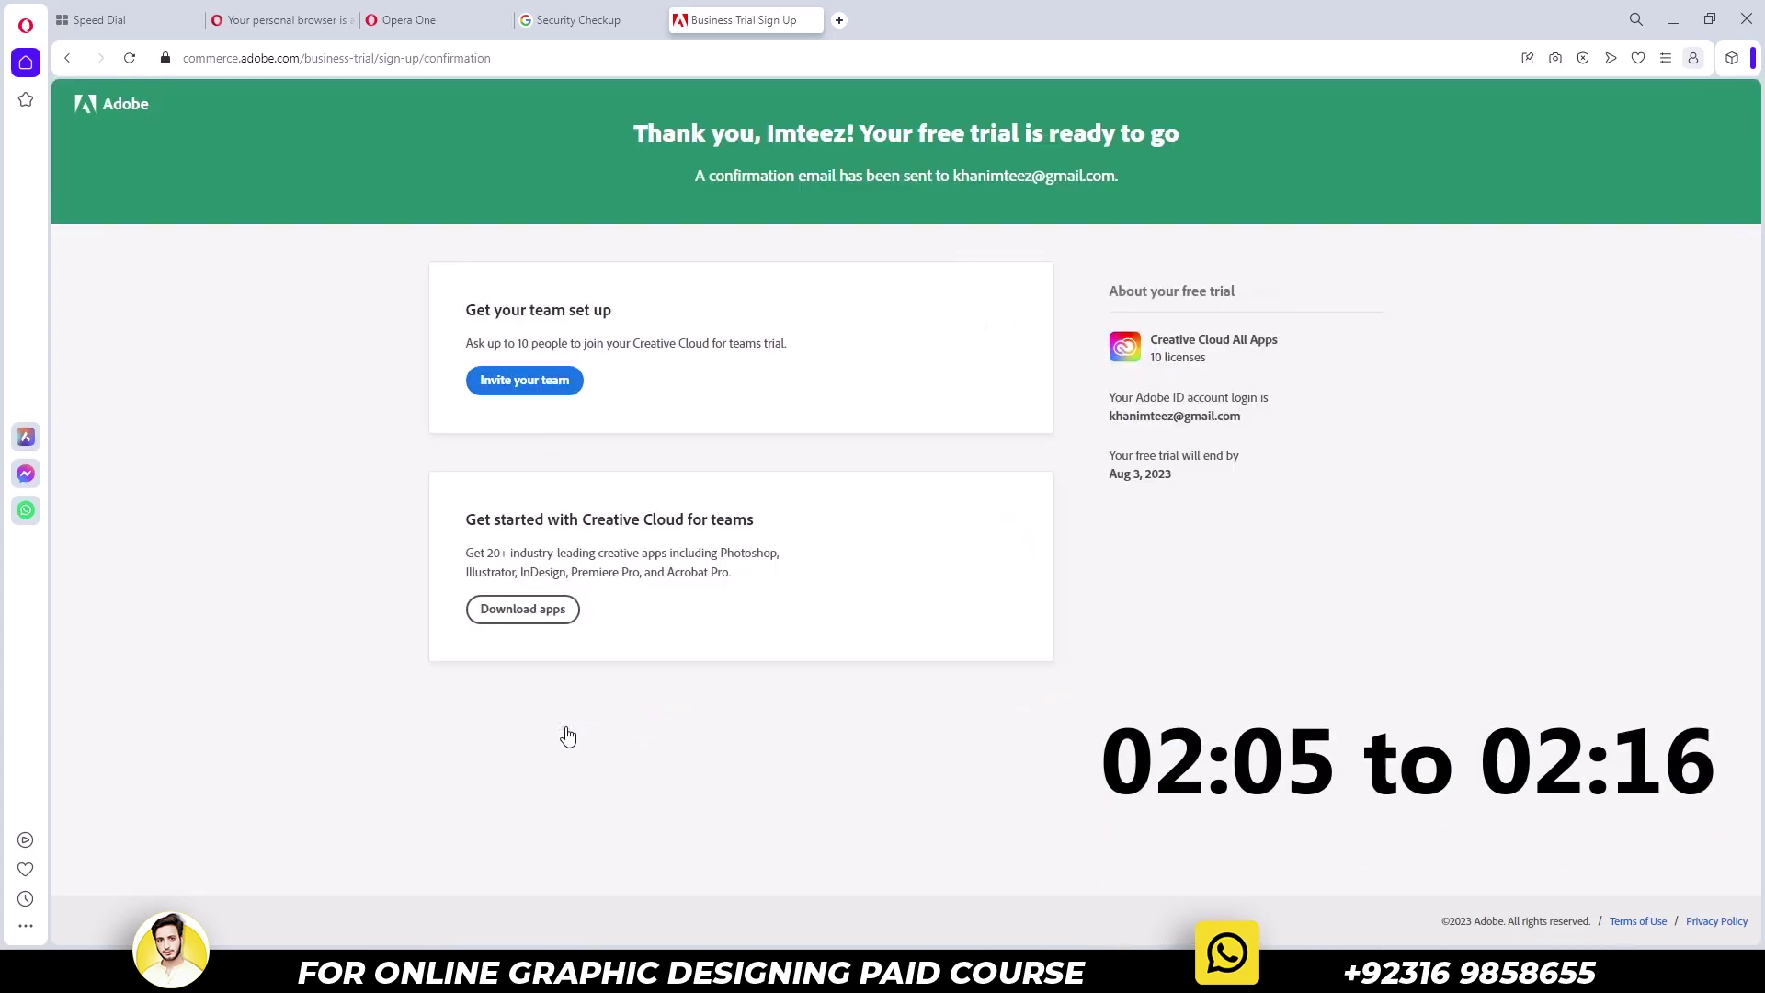
{"action": "left_click", "coordinate": [526, 634]}
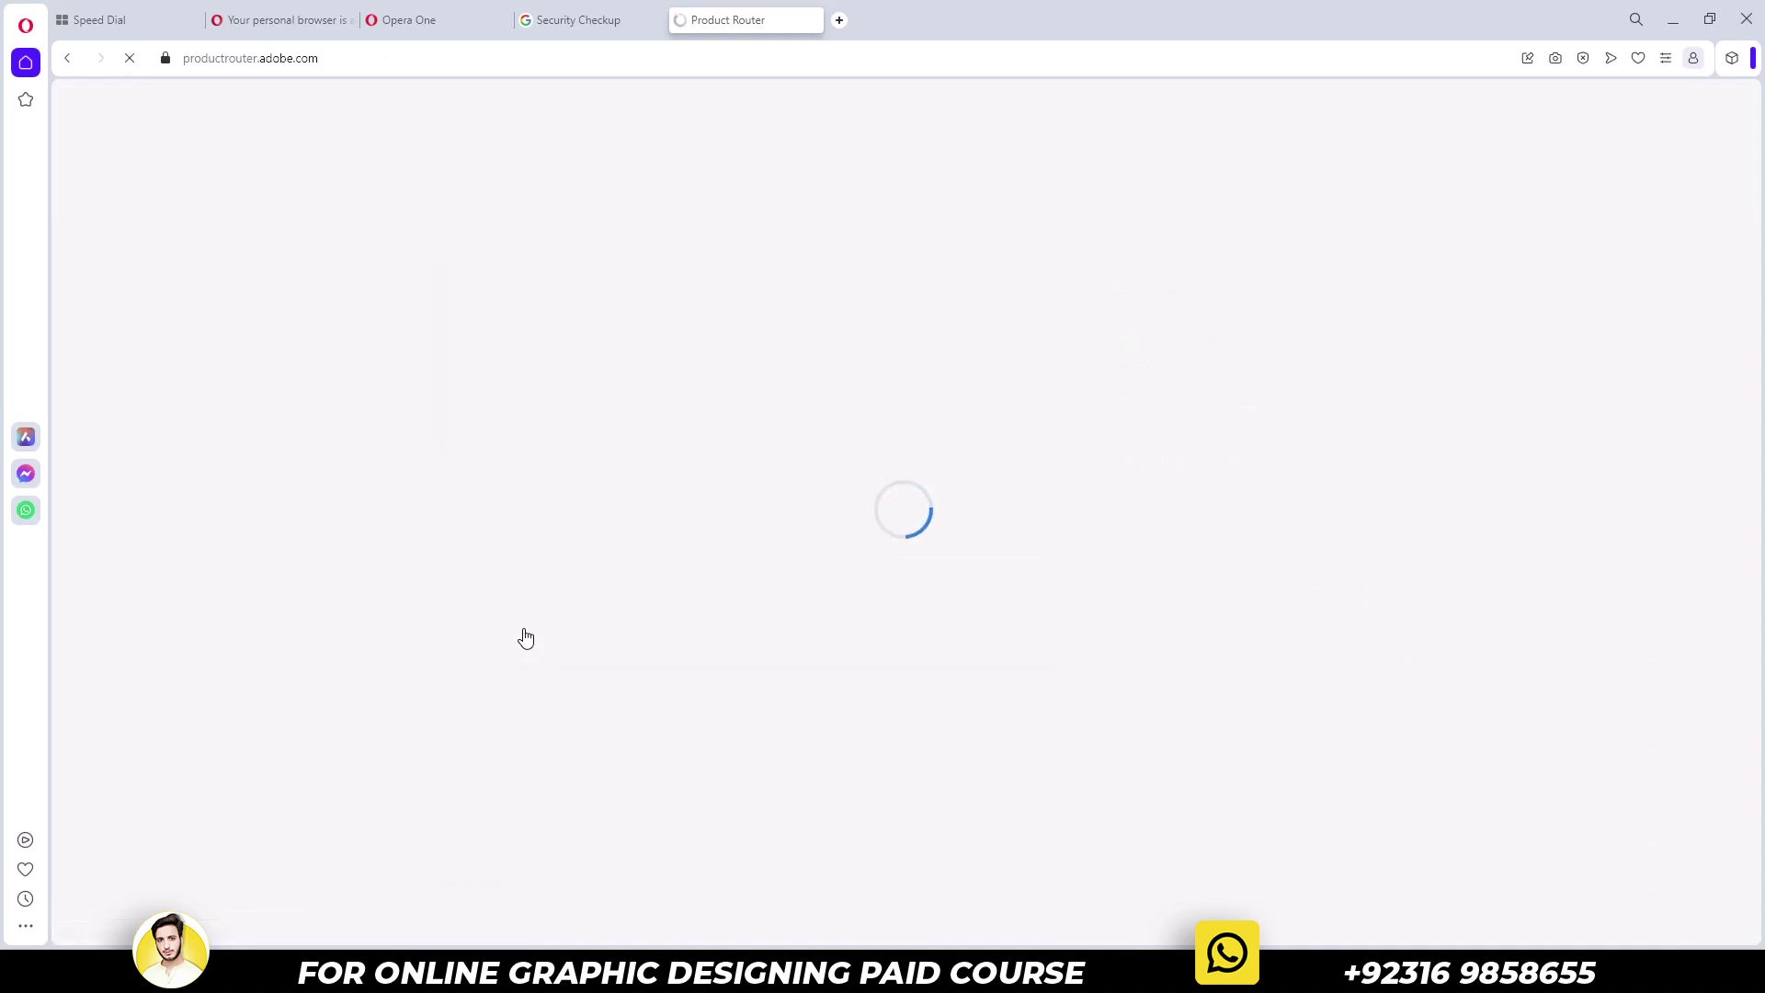
{"action": "key", "text": "super"}
{"action": "type", "text": "crea"}
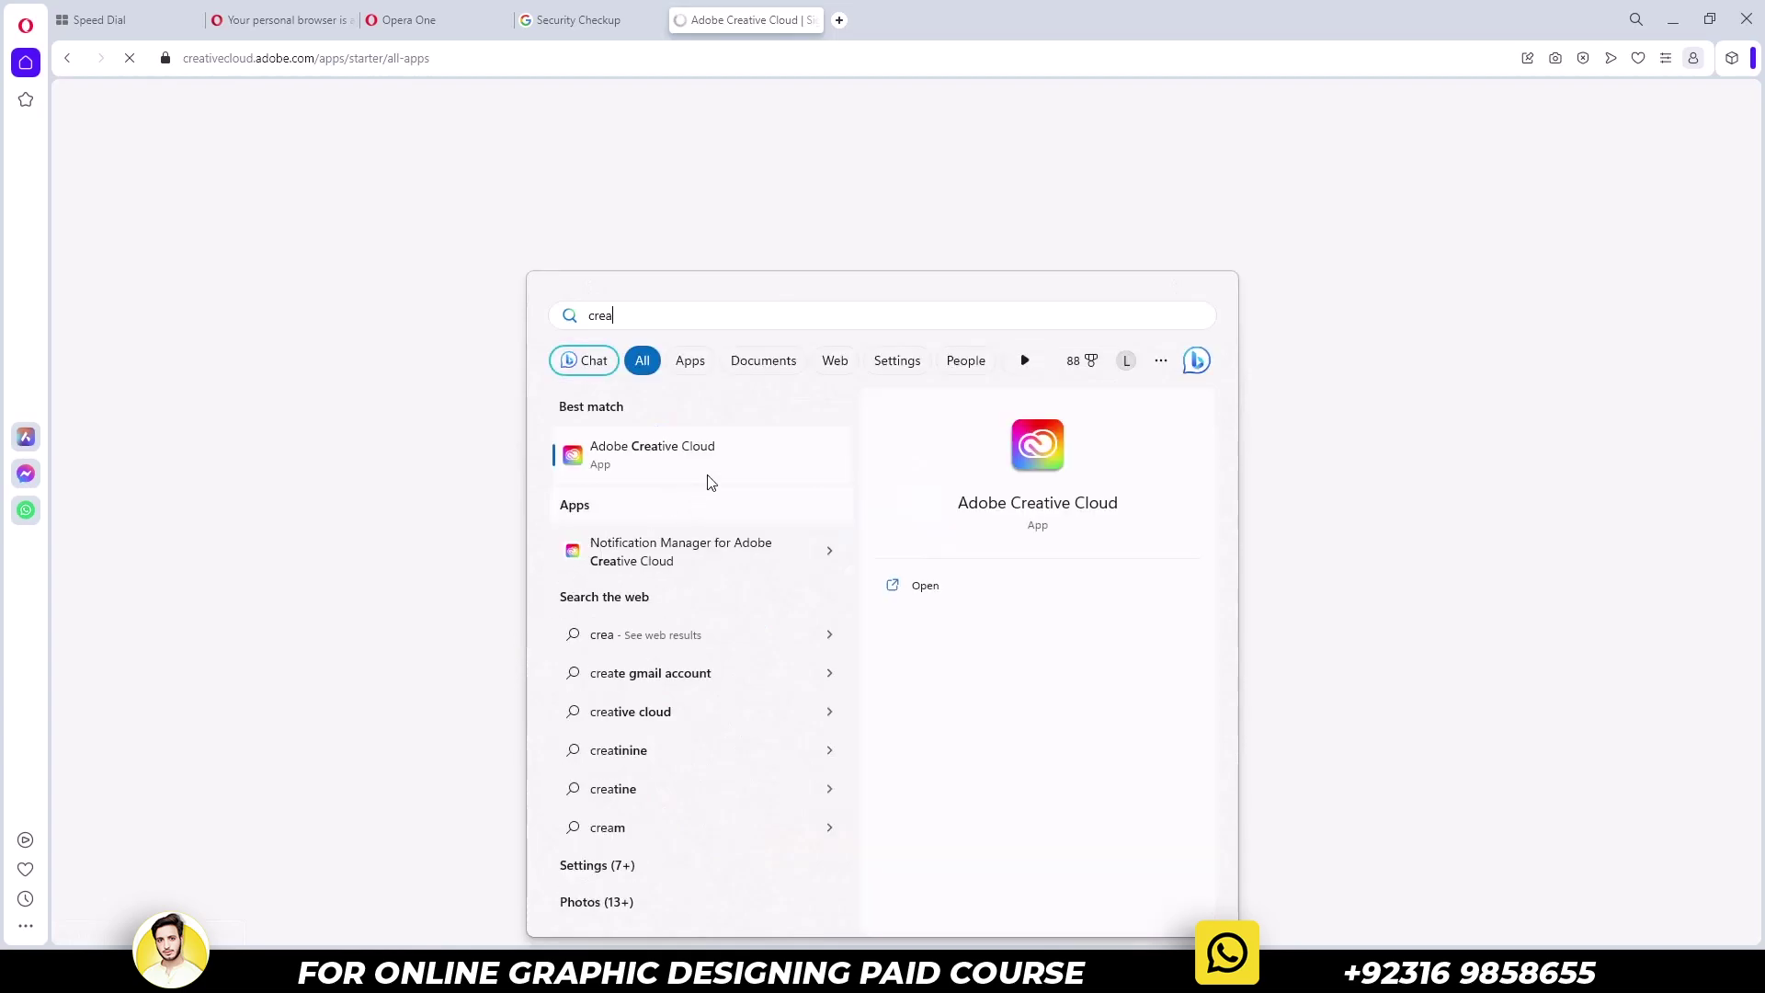
Launch Creative Cloud Desktop and sign in with the account email through Google
{"action": "left_click", "coordinate": [747, 453]}
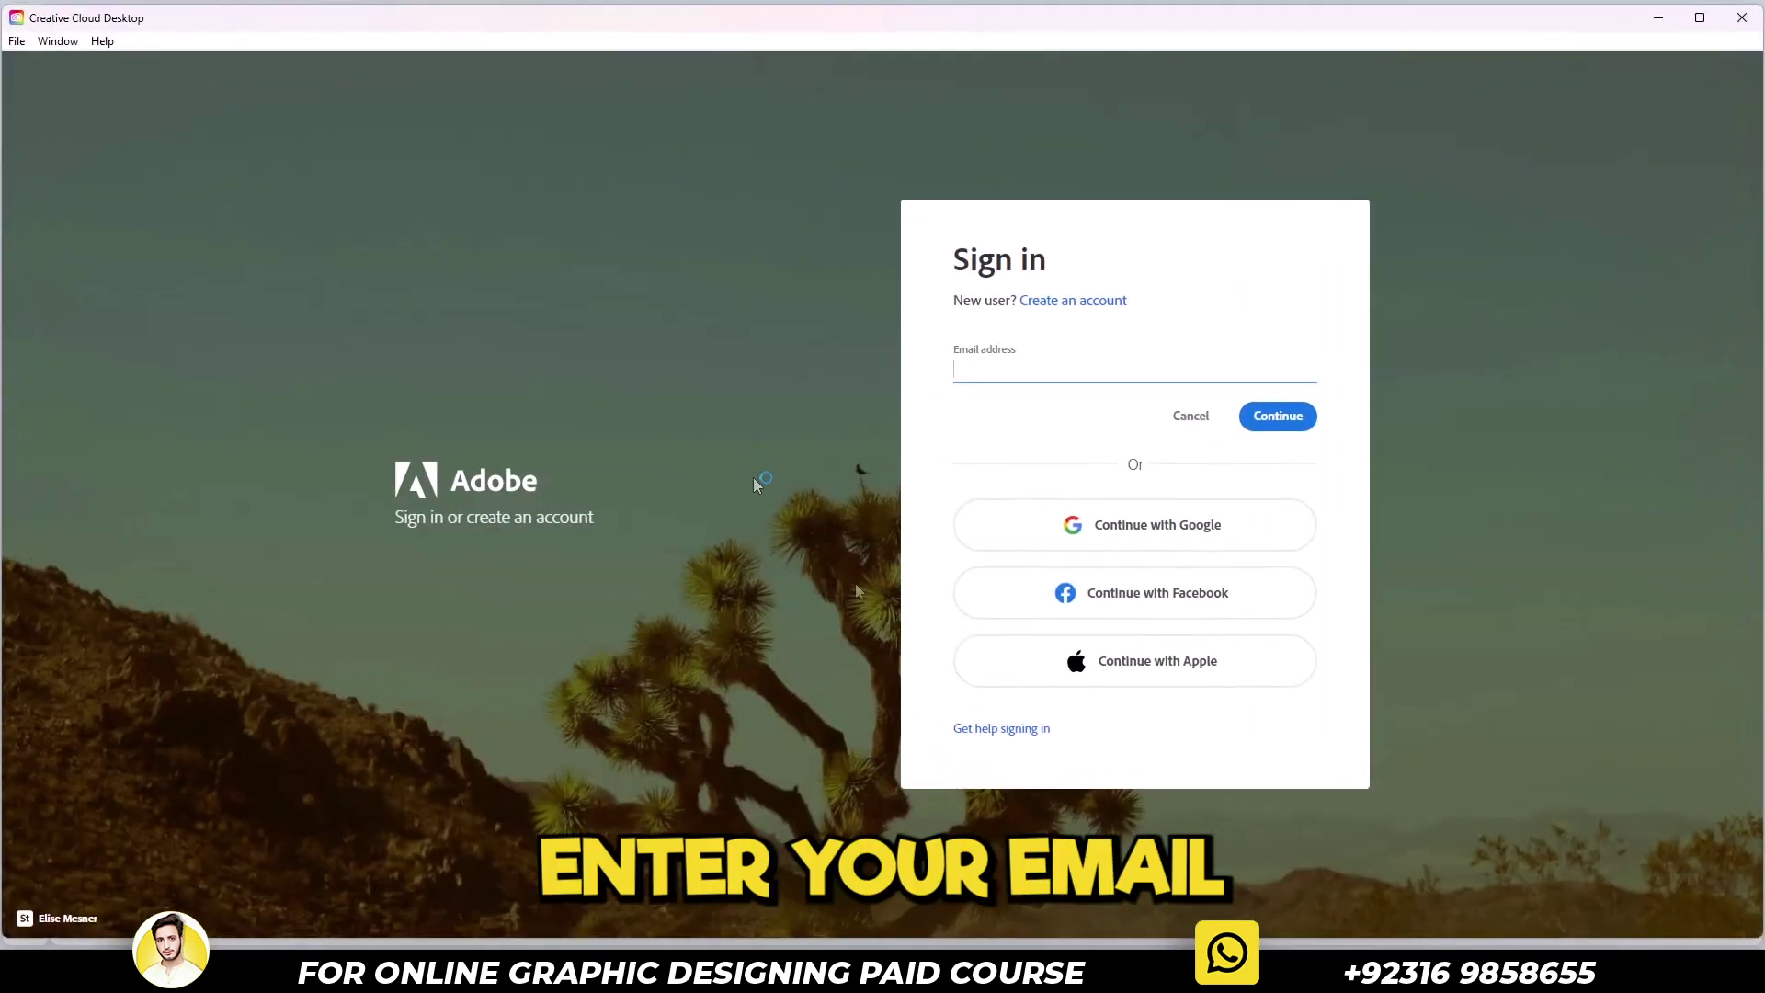
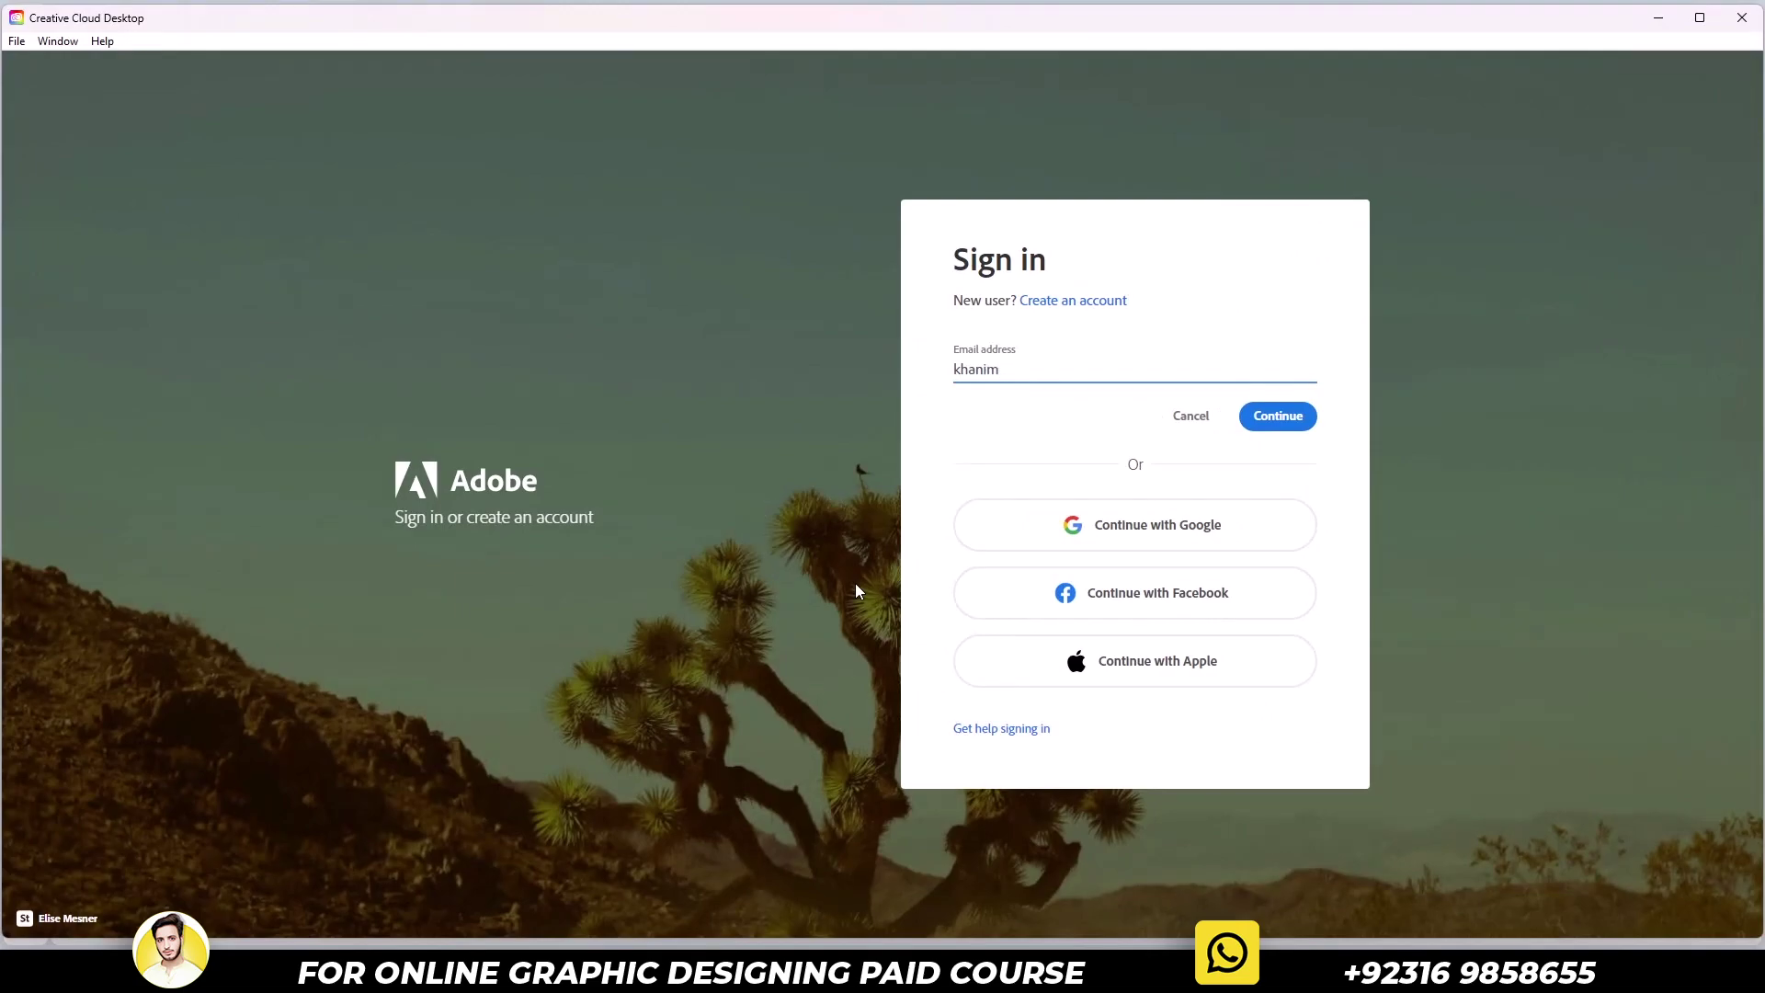
{"action": "key", "text": "Return"}
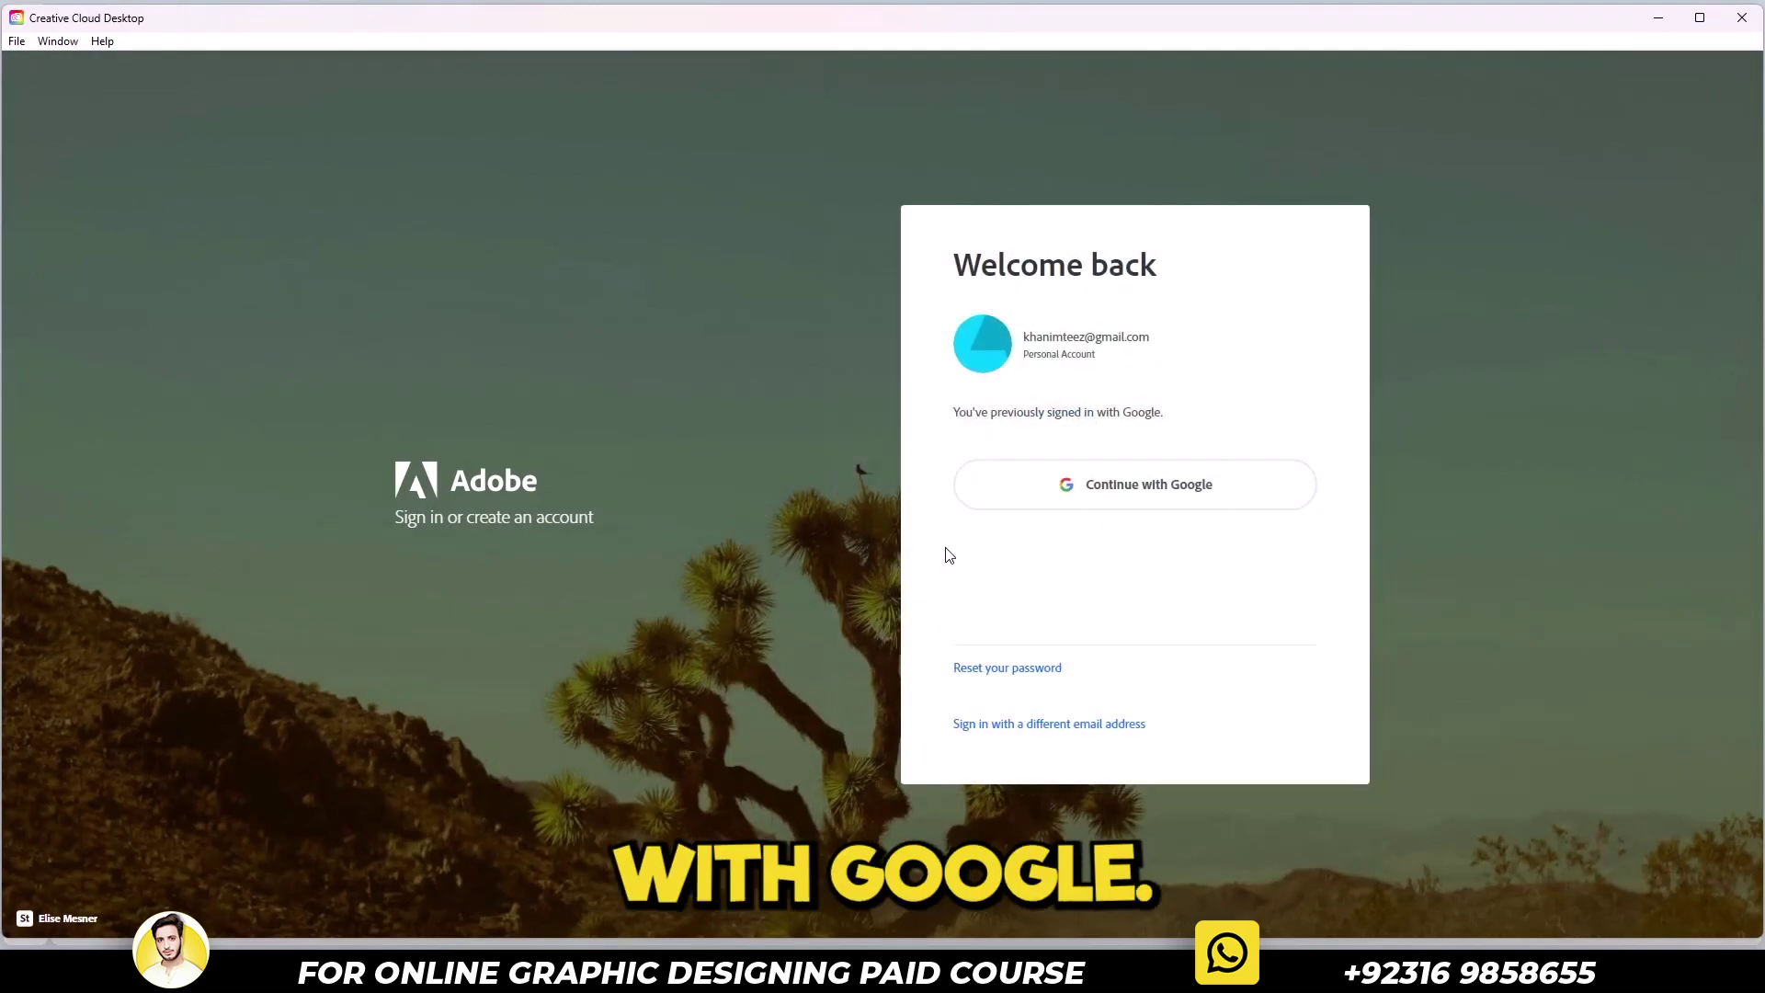
{"action": "left_click", "coordinate": [1024, 493]}
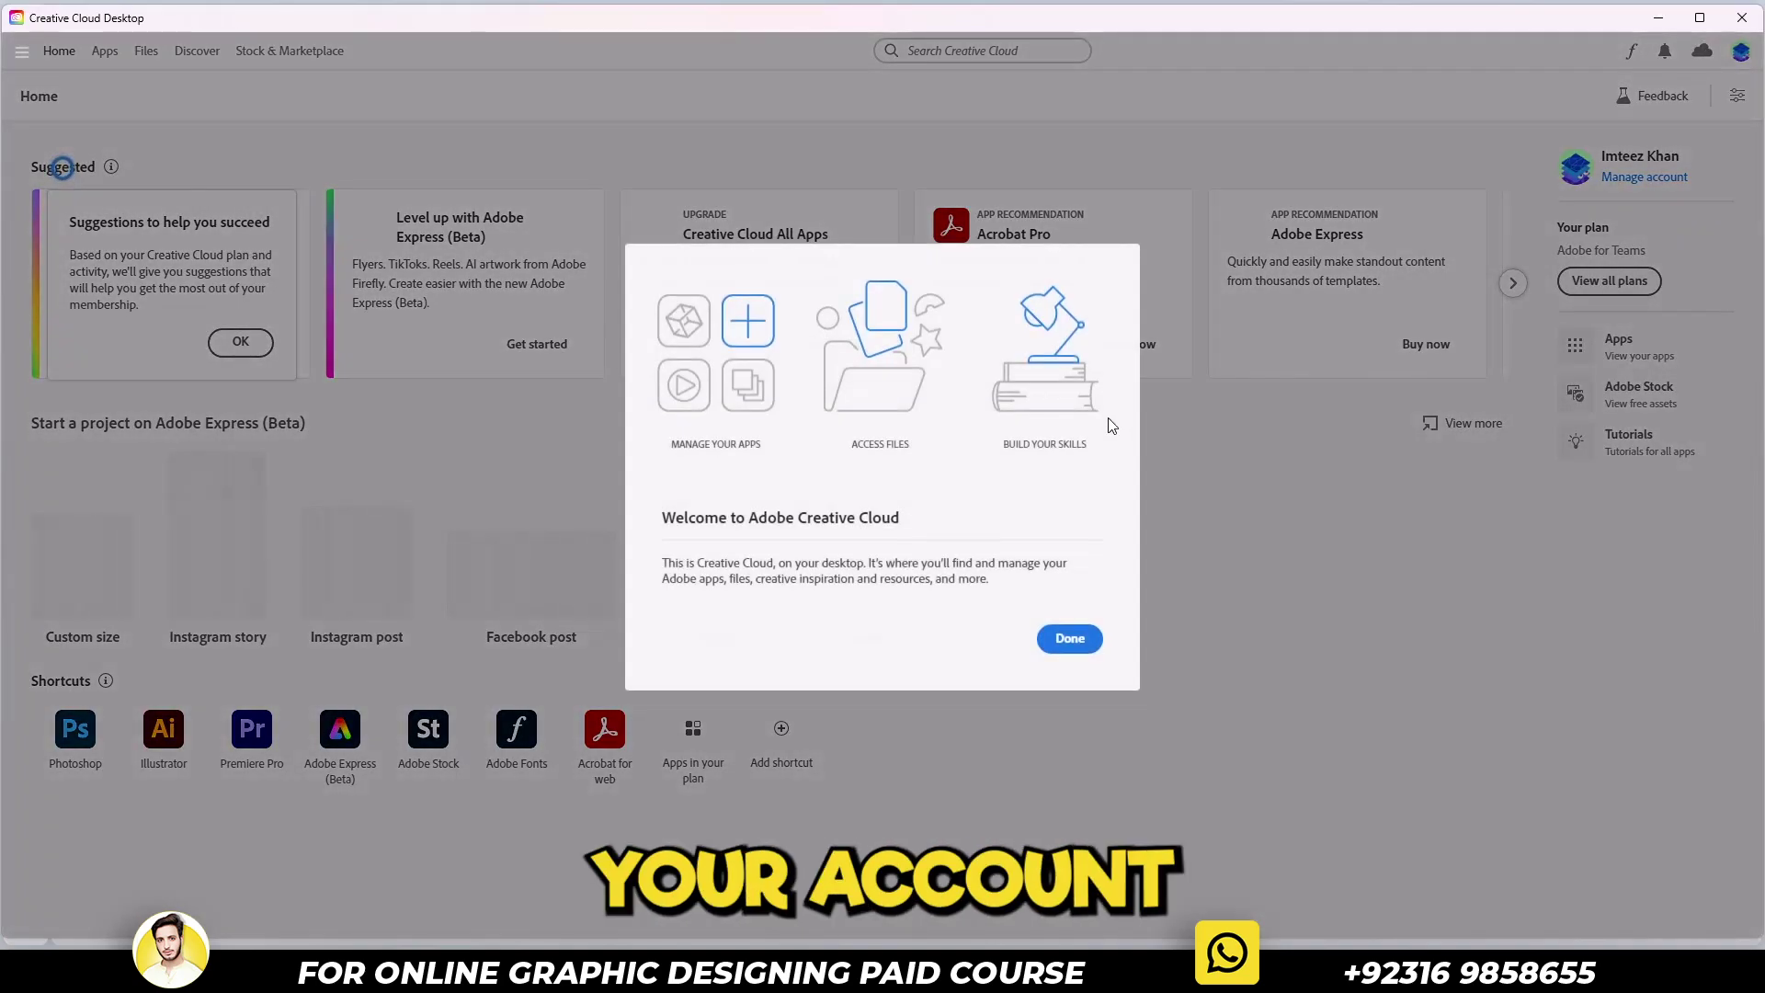
Dismiss the welcome message, show the Apps page maximized, and close the Adobe Express promotion
{"action": "left_click", "coordinate": [1070, 640]}
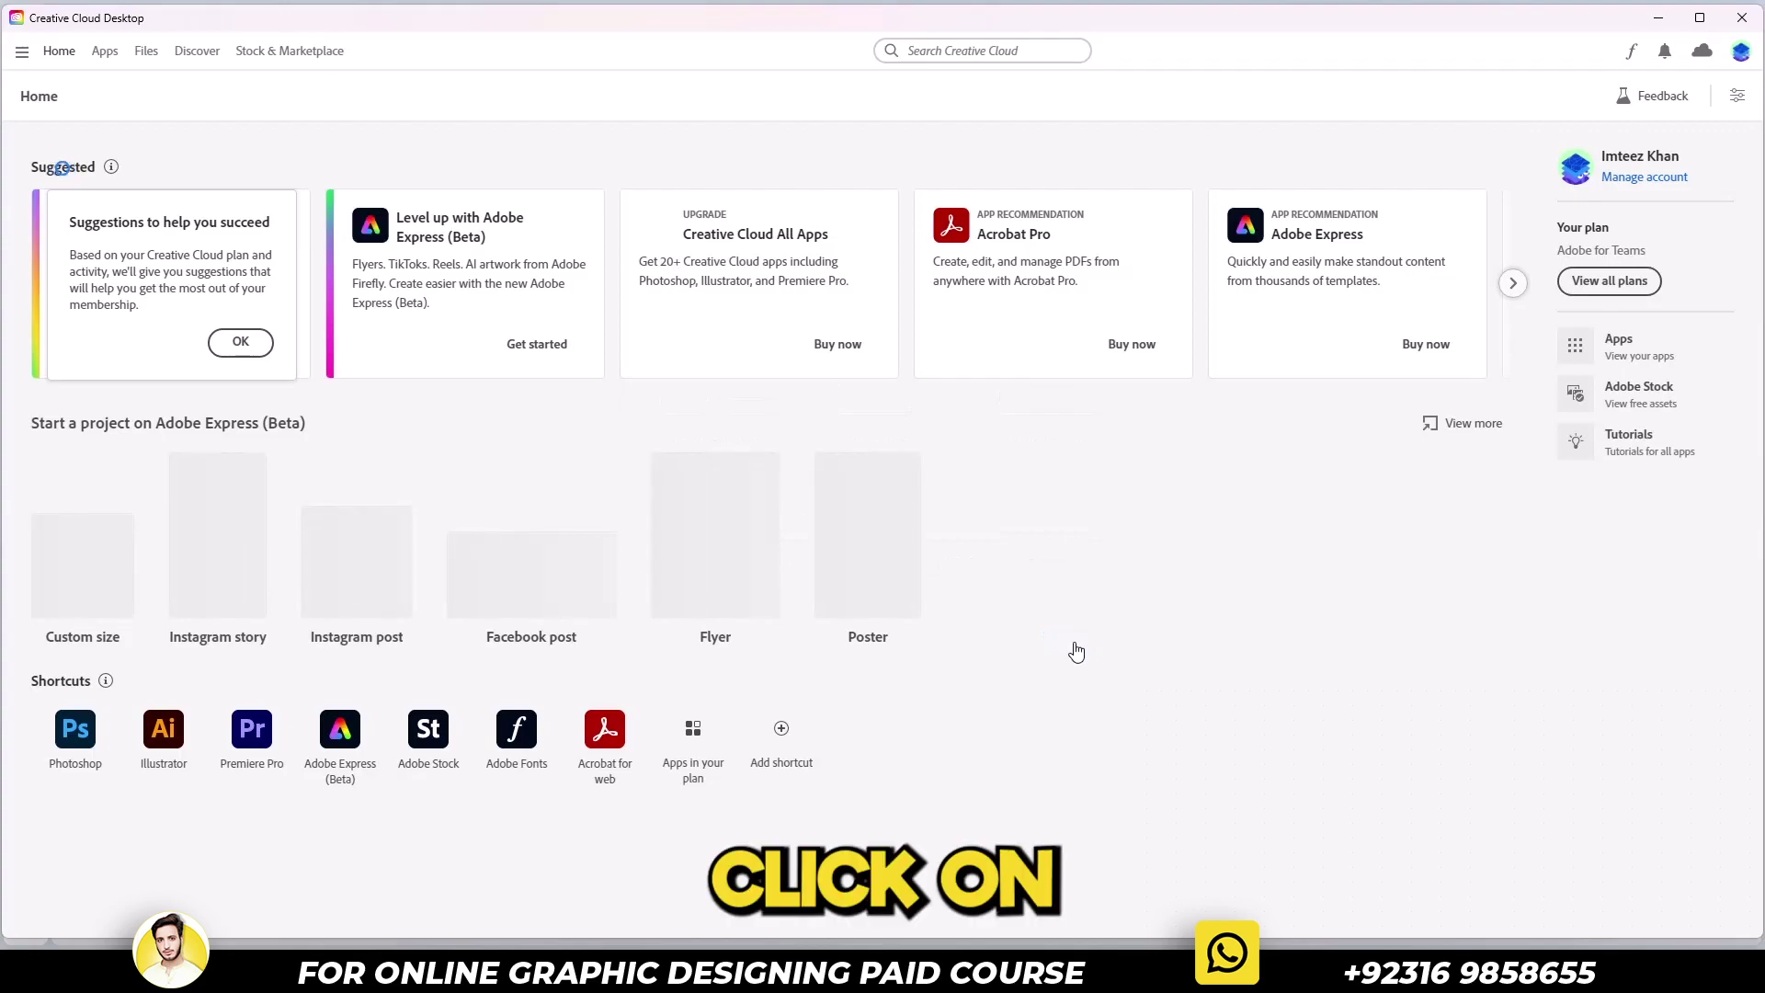
{"action": "left_click", "coordinate": [105, 52]}
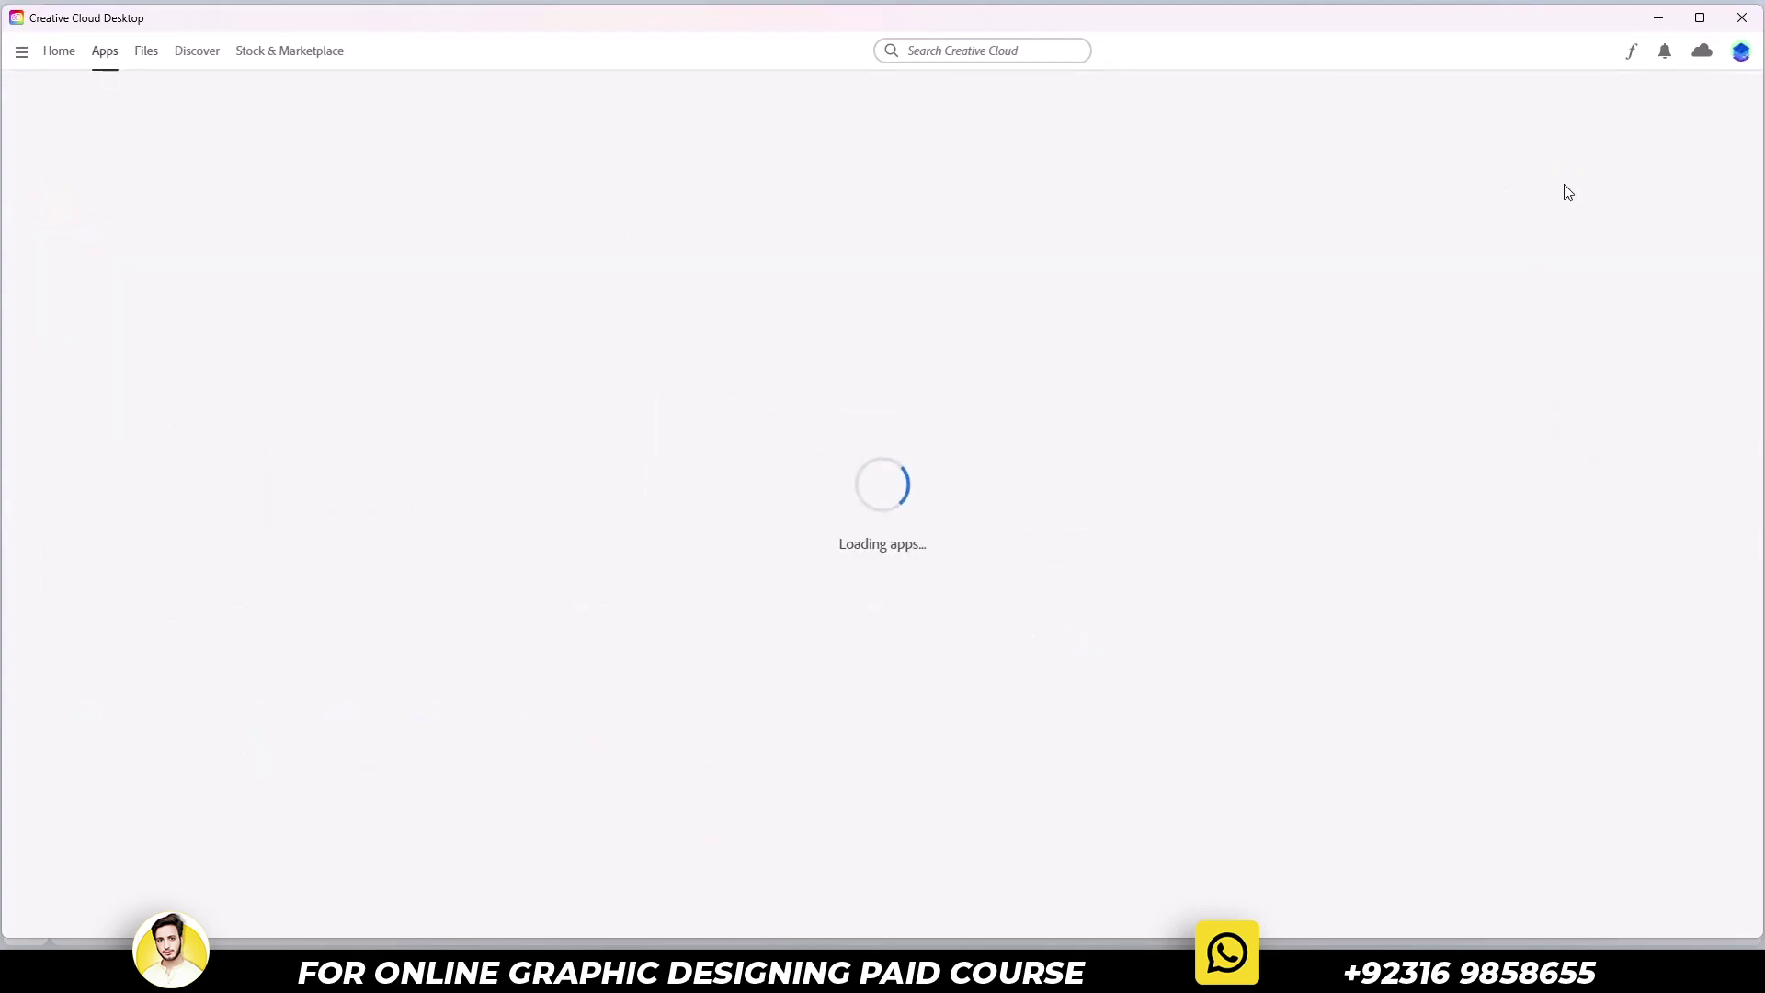
{"action": "left_click", "coordinate": [1699, 18]}
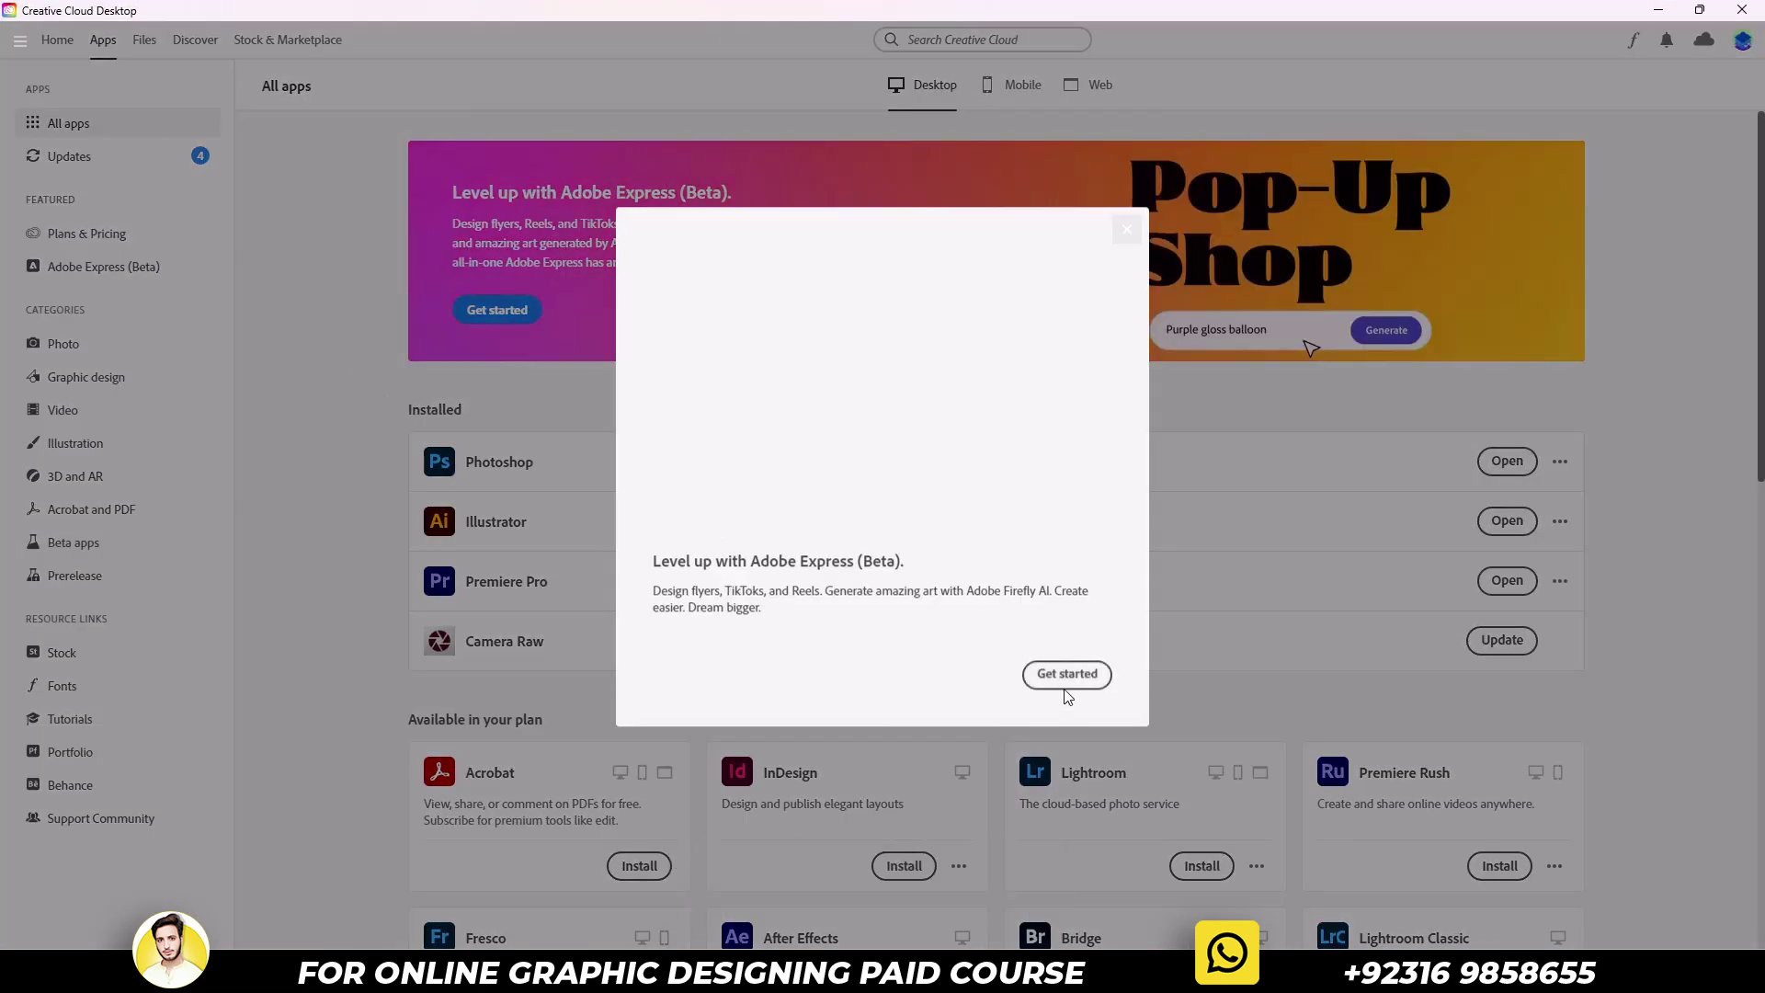
{"action": "left_click", "coordinate": [1128, 231]}
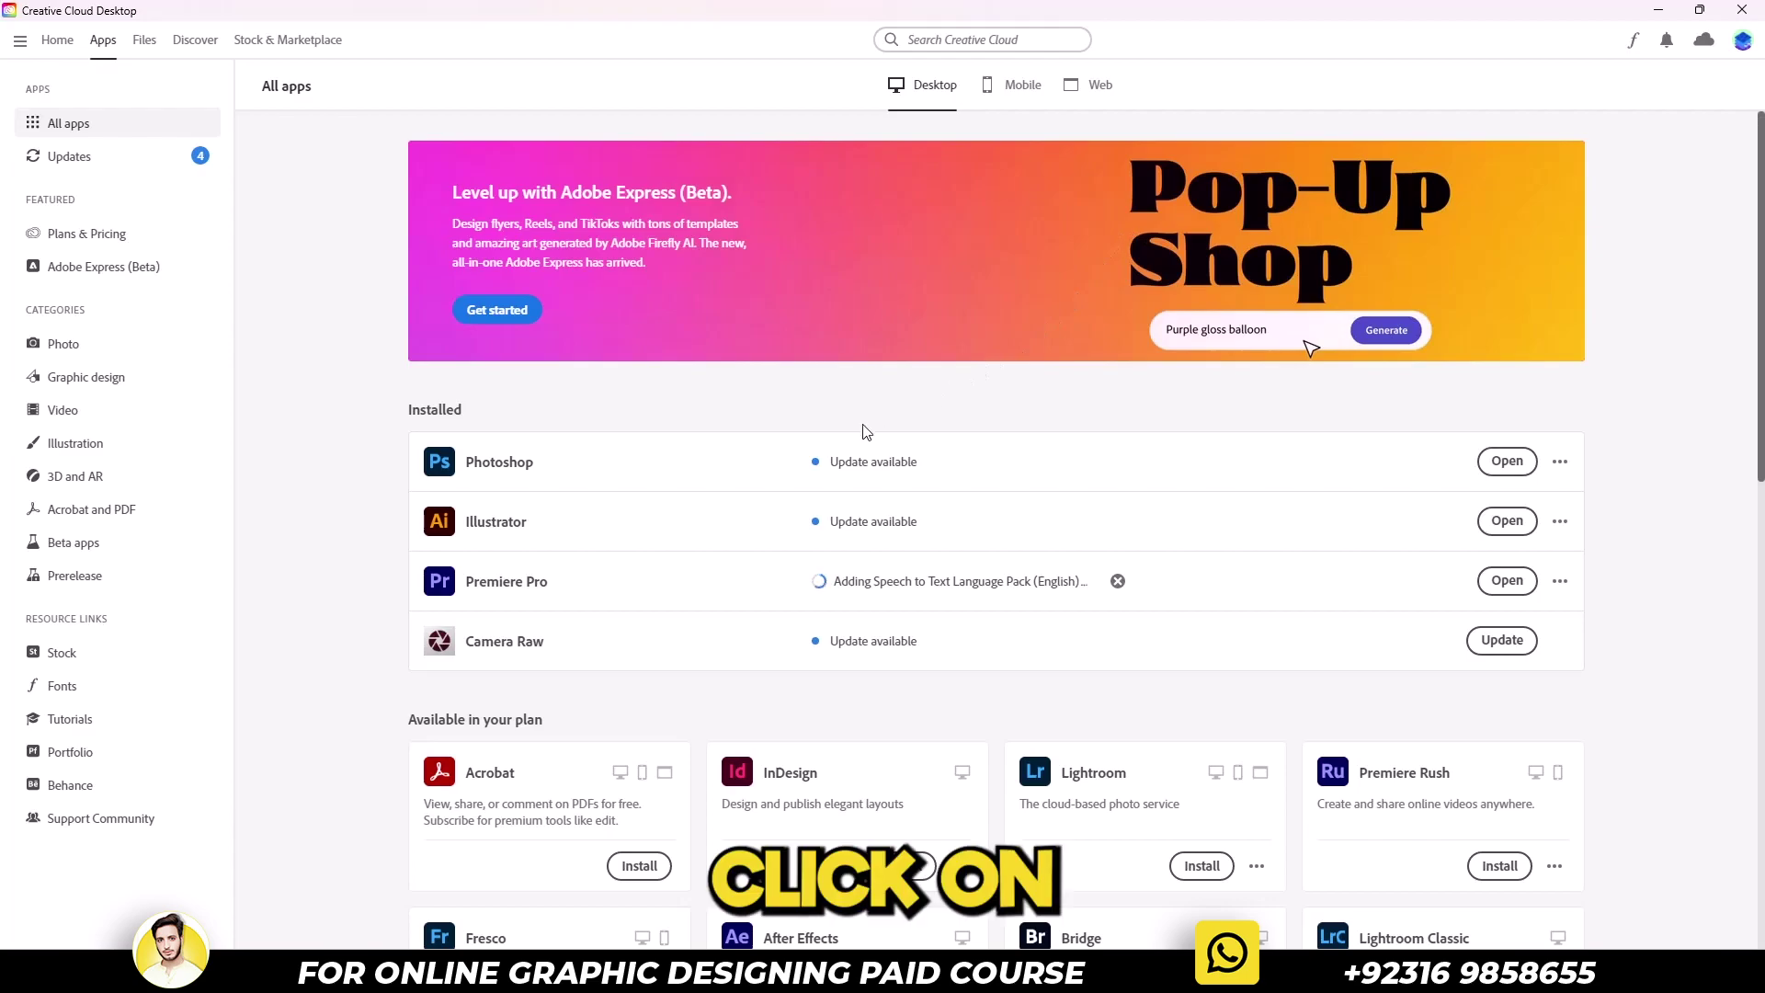
Install Photoshop (Beta) from the Beta apps list and dismiss the tour tips
{"action": "left_click", "coordinate": [135, 544]}
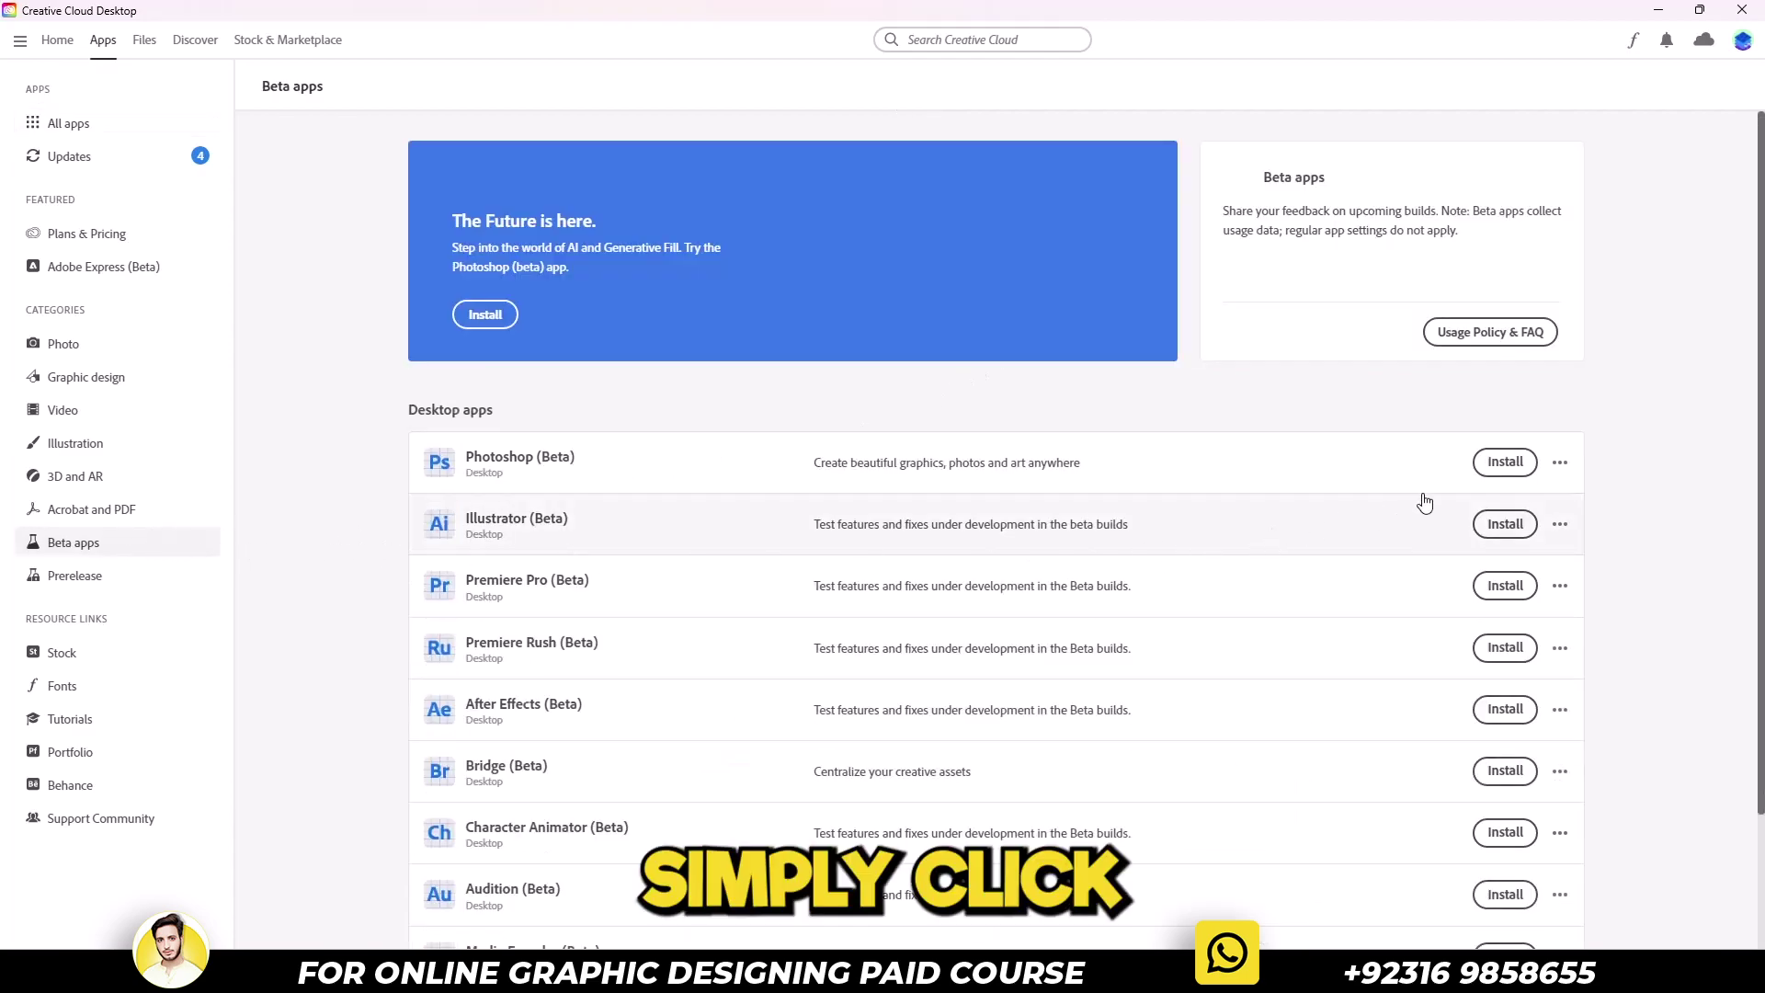
{"action": "left_click", "coordinate": [1505, 462]}
{"action": "left_click", "coordinate": [1506, 462]}
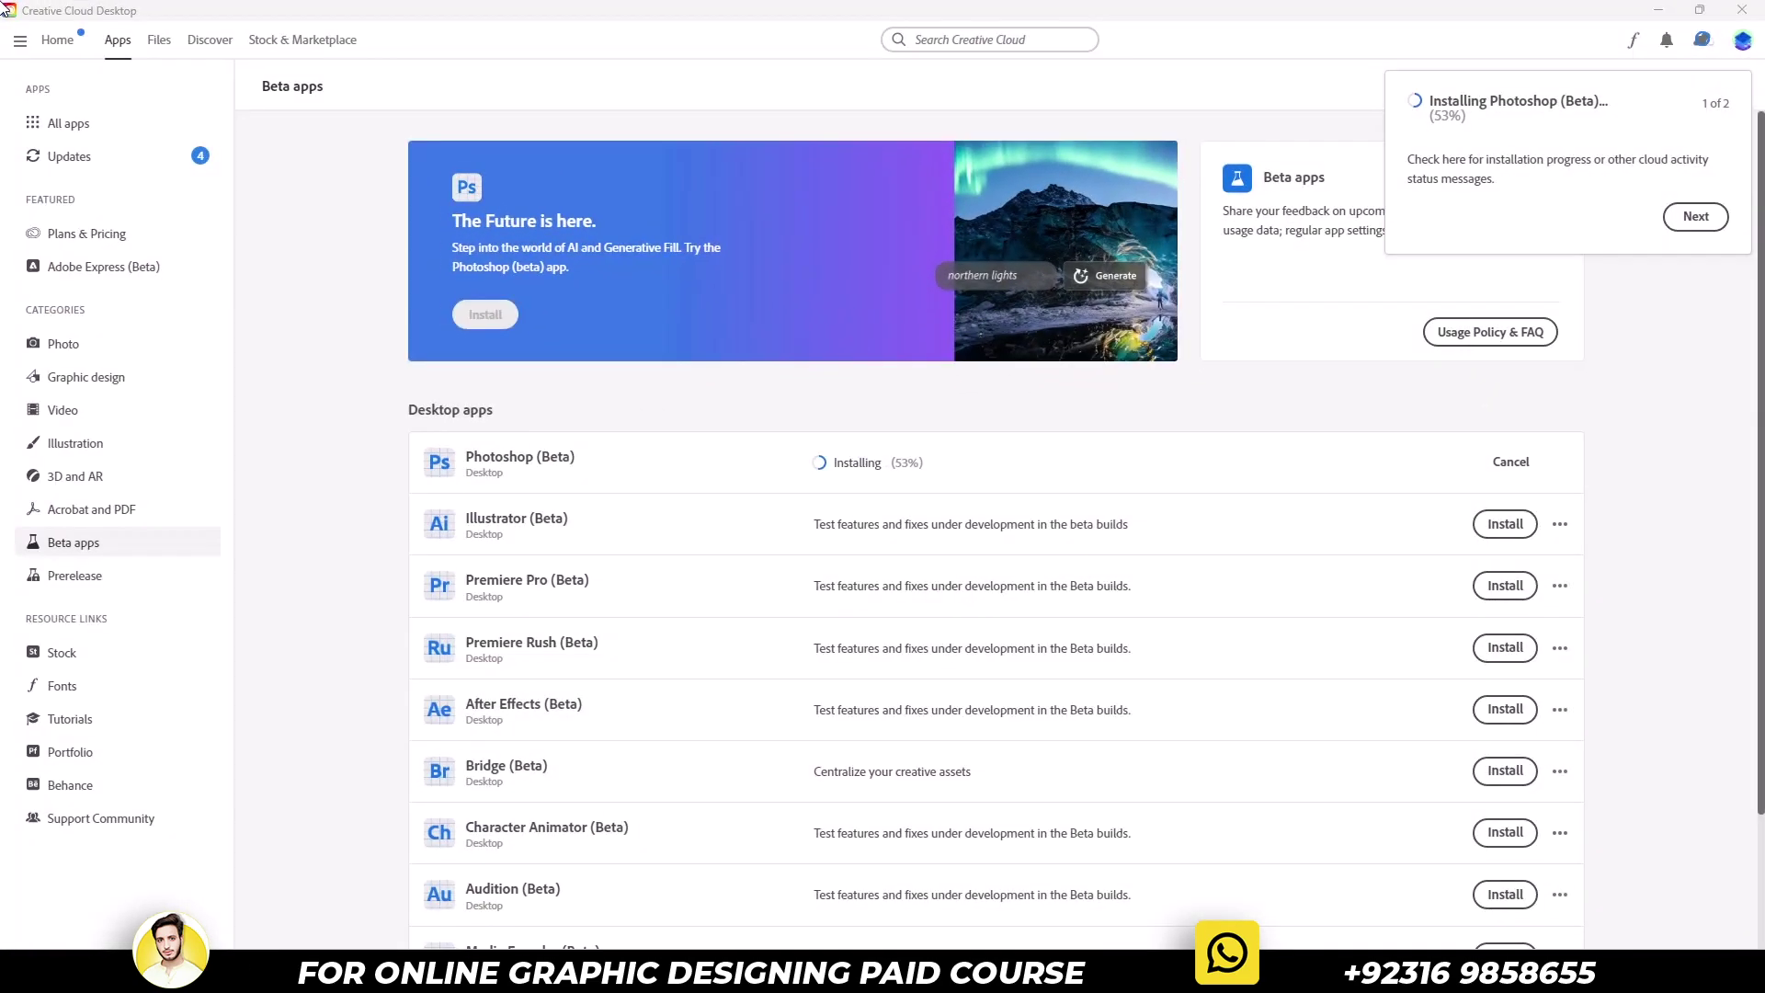
{"action": "left_click", "coordinate": [1695, 216]}
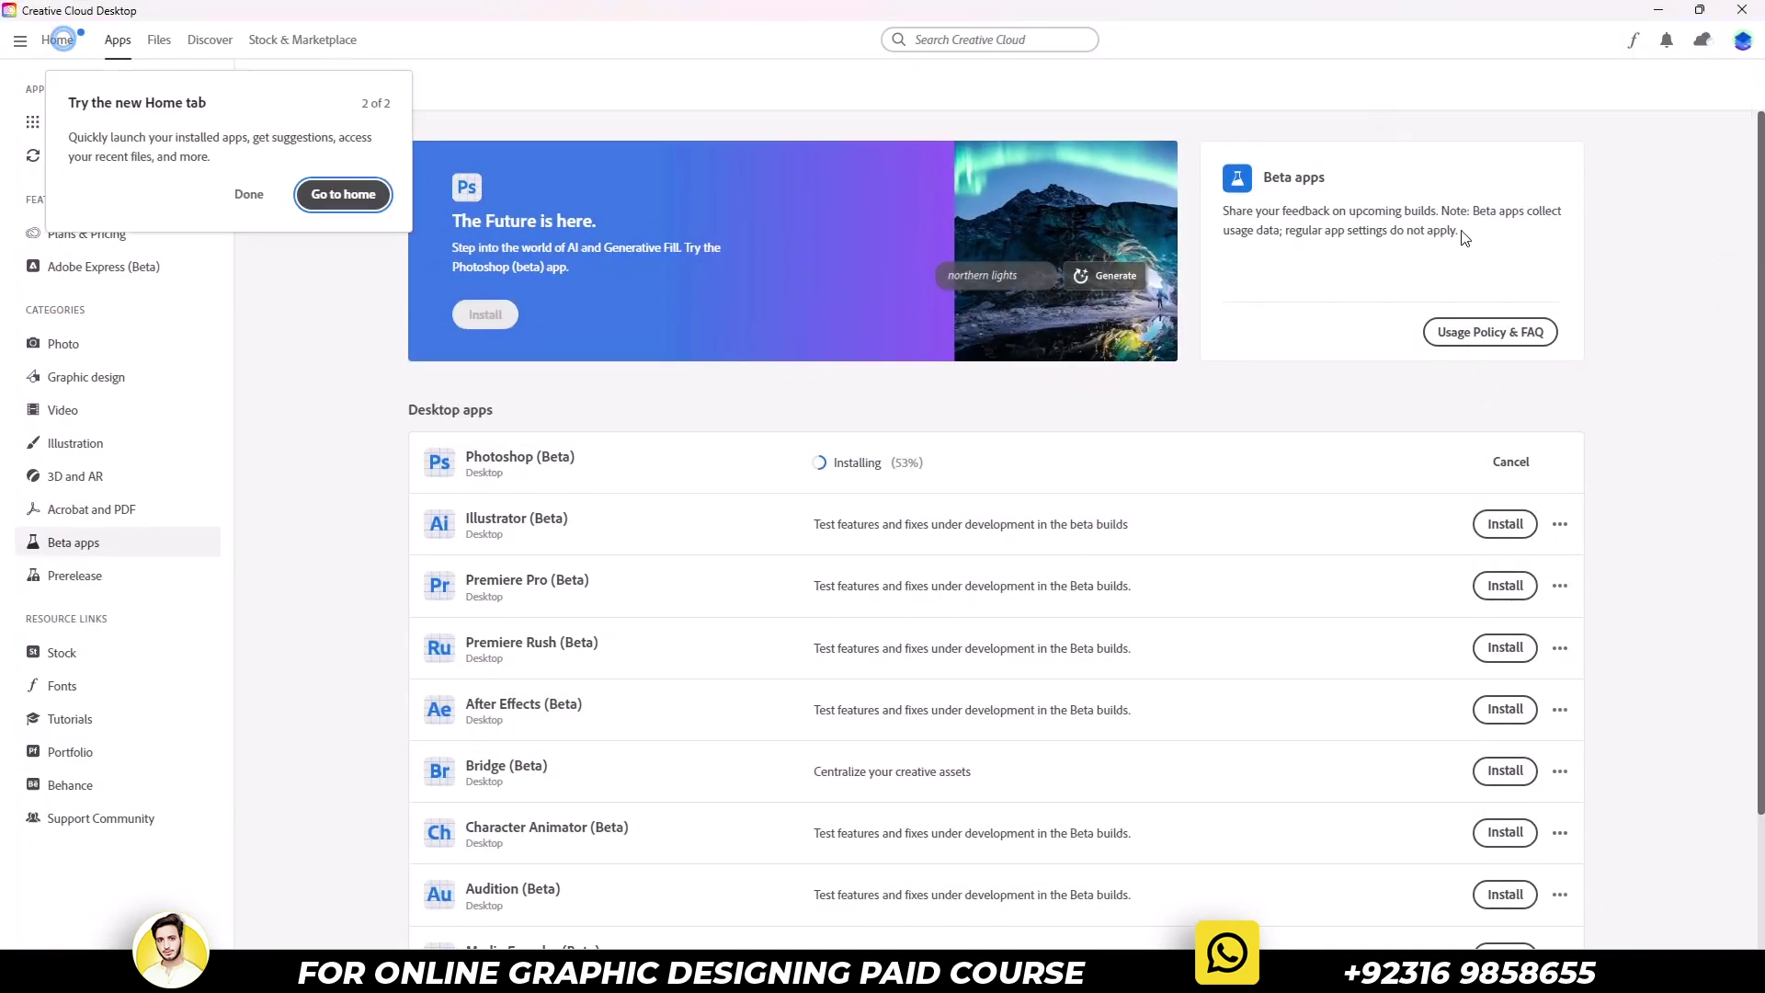
{"action": "left_click", "coordinate": [225, 195]}
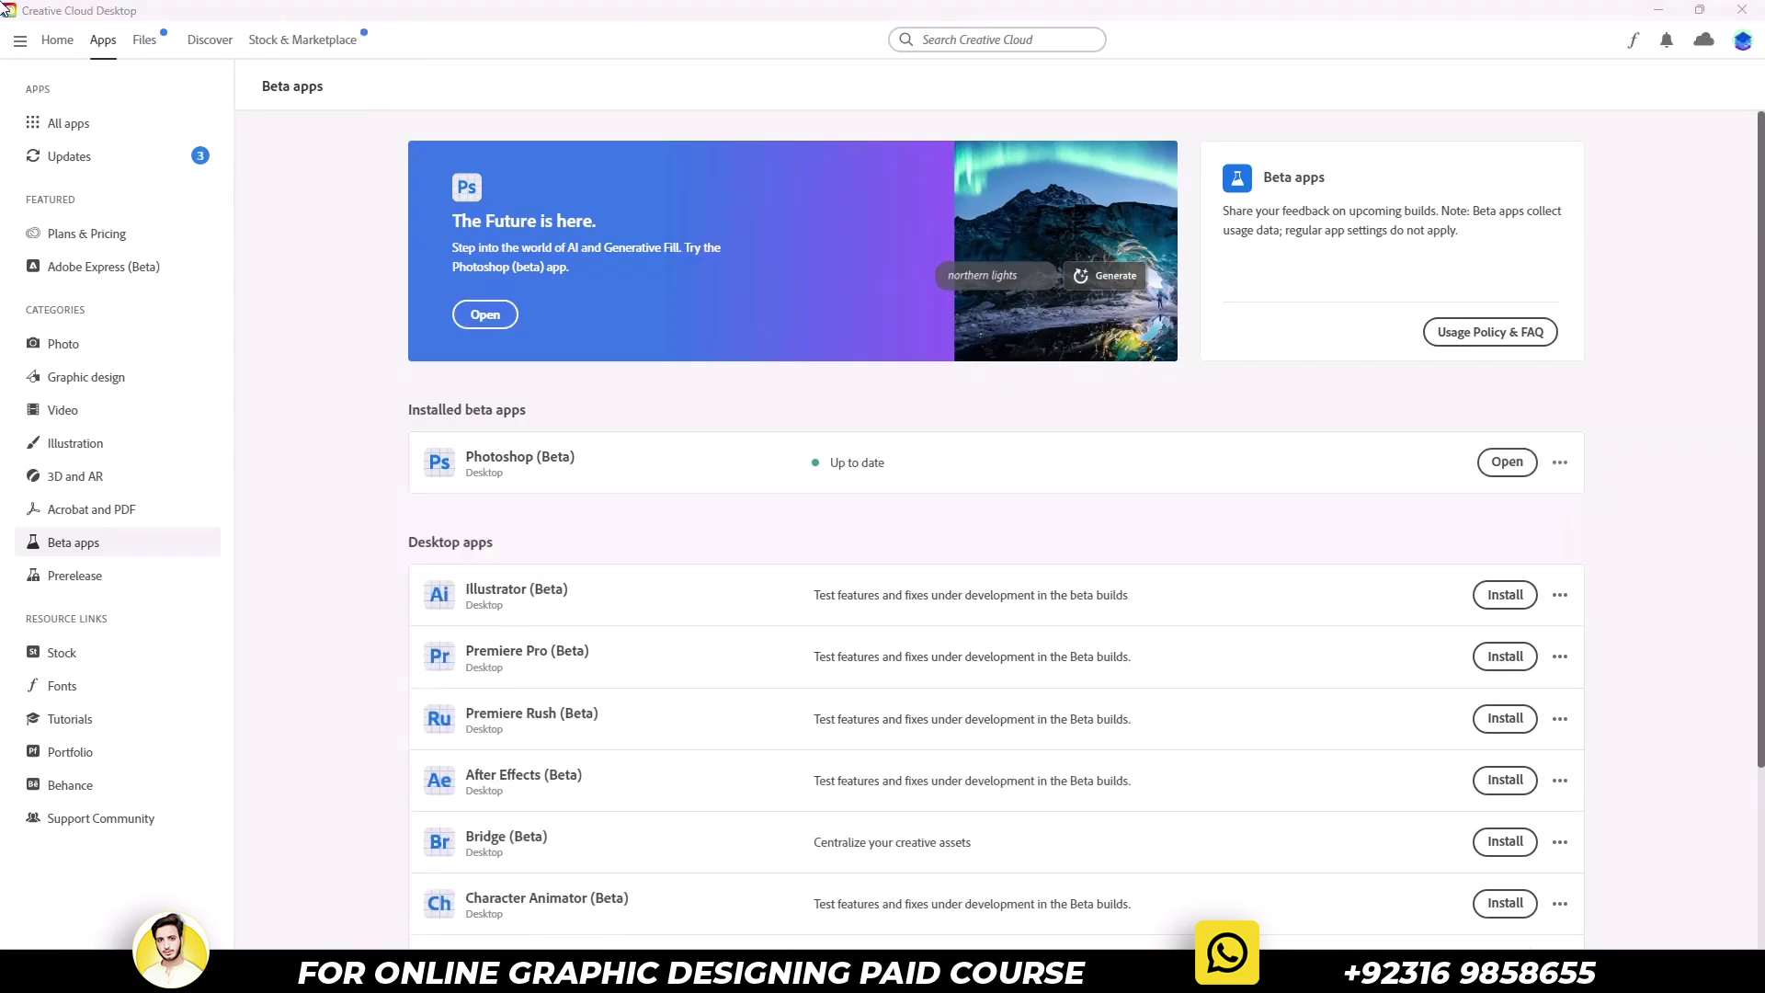
Launch Adobe Photoshop (Beta) from Windows Search
{"action": "left_click", "coordinate": [8, 10]}
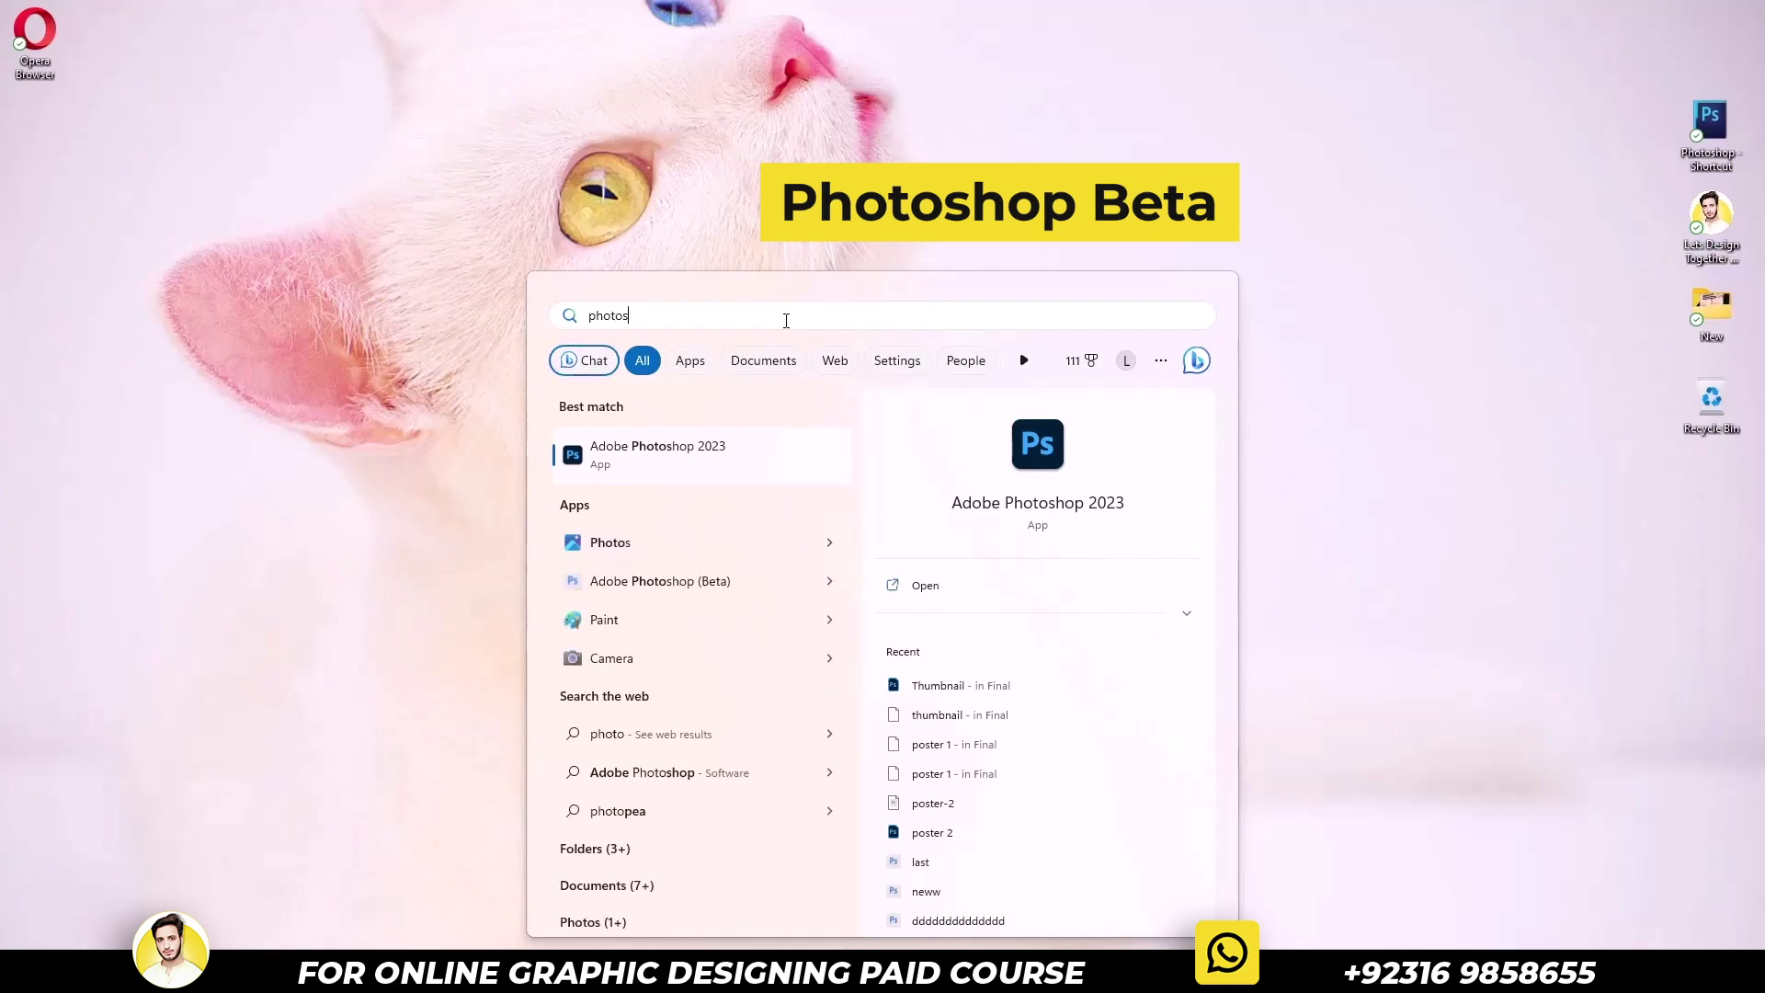
{"action": "left_click", "coordinate": [759, 589]}
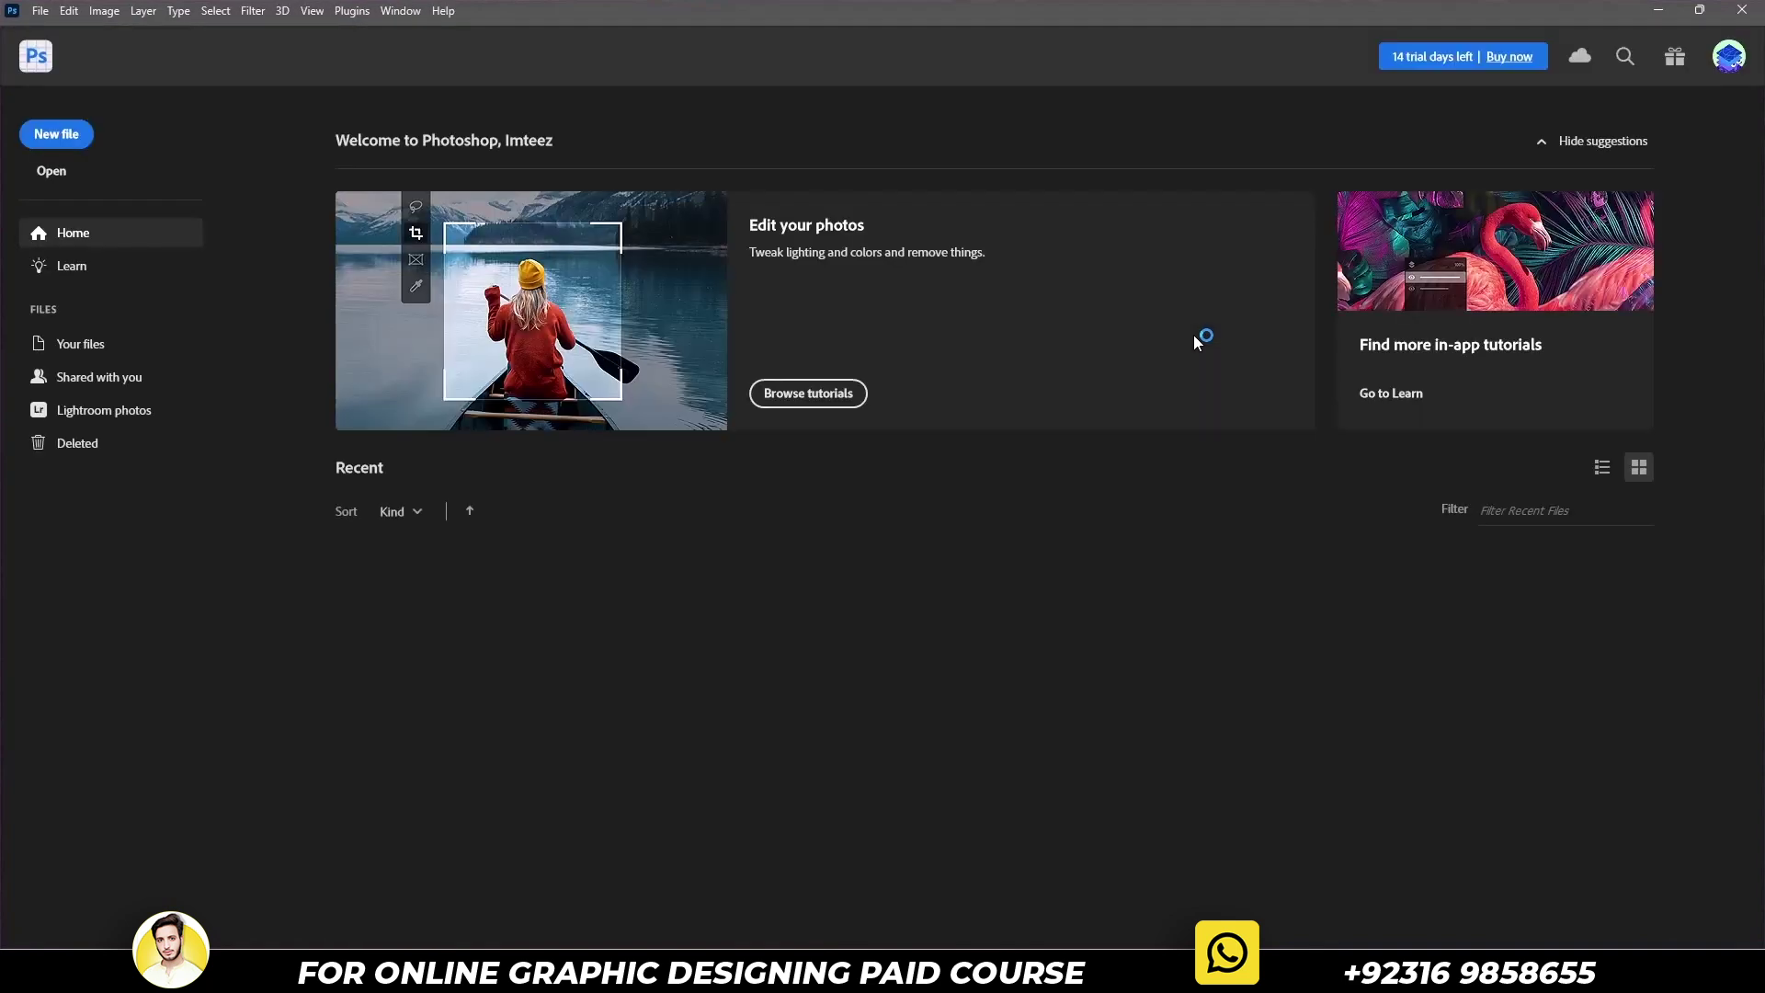
Open the recent street JPEG and Generative Fill a marquee over the pedestrians with a blank prompt
{"action": "left_click", "coordinate": [449, 620]}
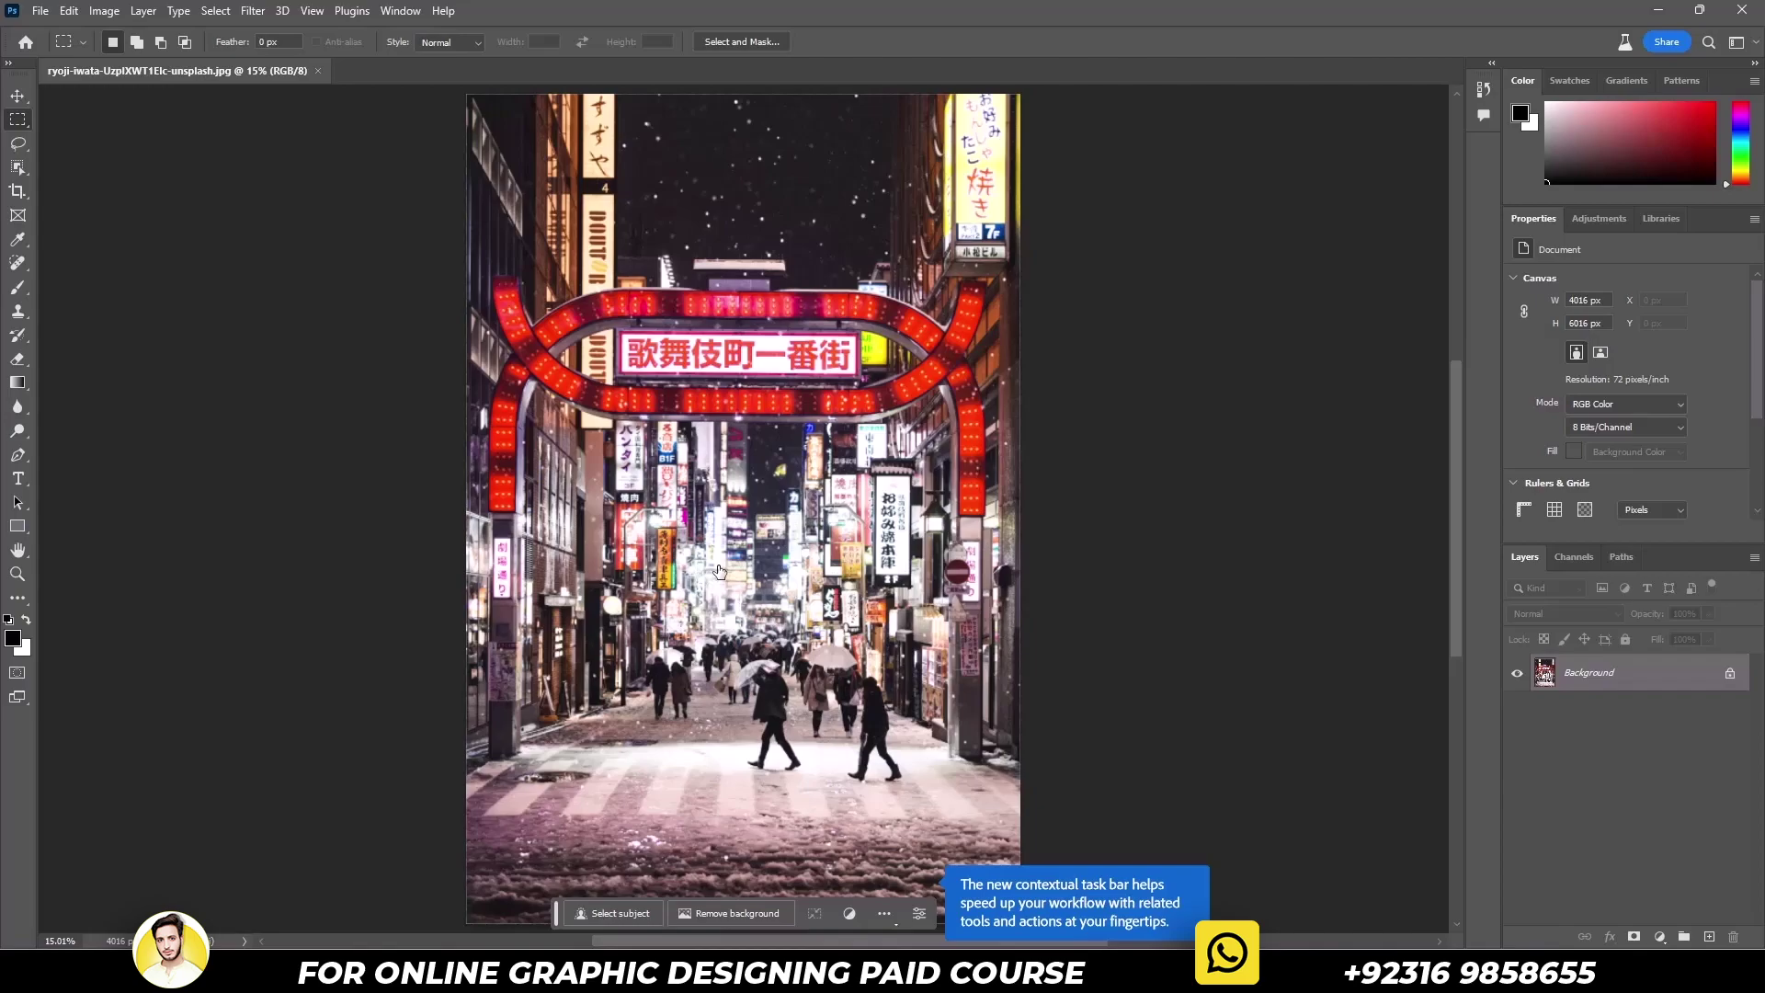
{"action": "mouse_move", "coordinate": [614, 602]}
{"action": "left_mouse_down"}
{"action": "mouse_move", "coordinate": [786, 625]}
{"action": "mouse_move", "coordinate": [920, 809]}
{"action": "left_mouse_up"}
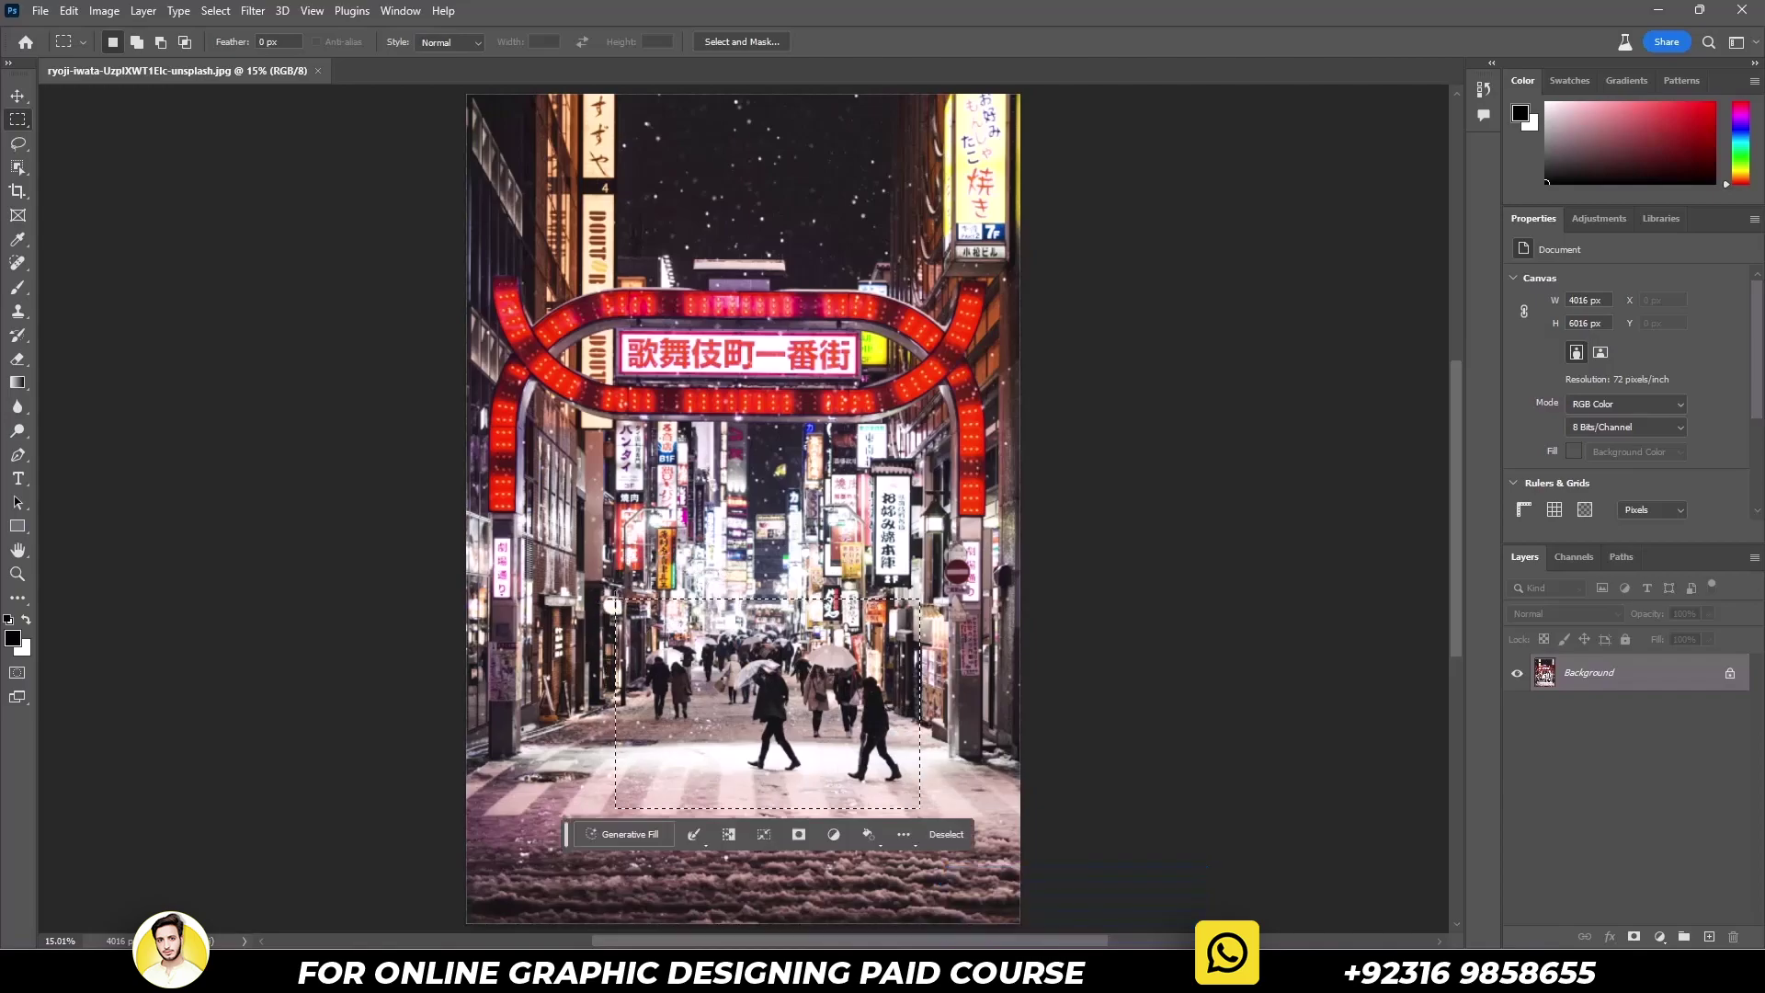
{"action": "left_click", "coordinate": [637, 831]}
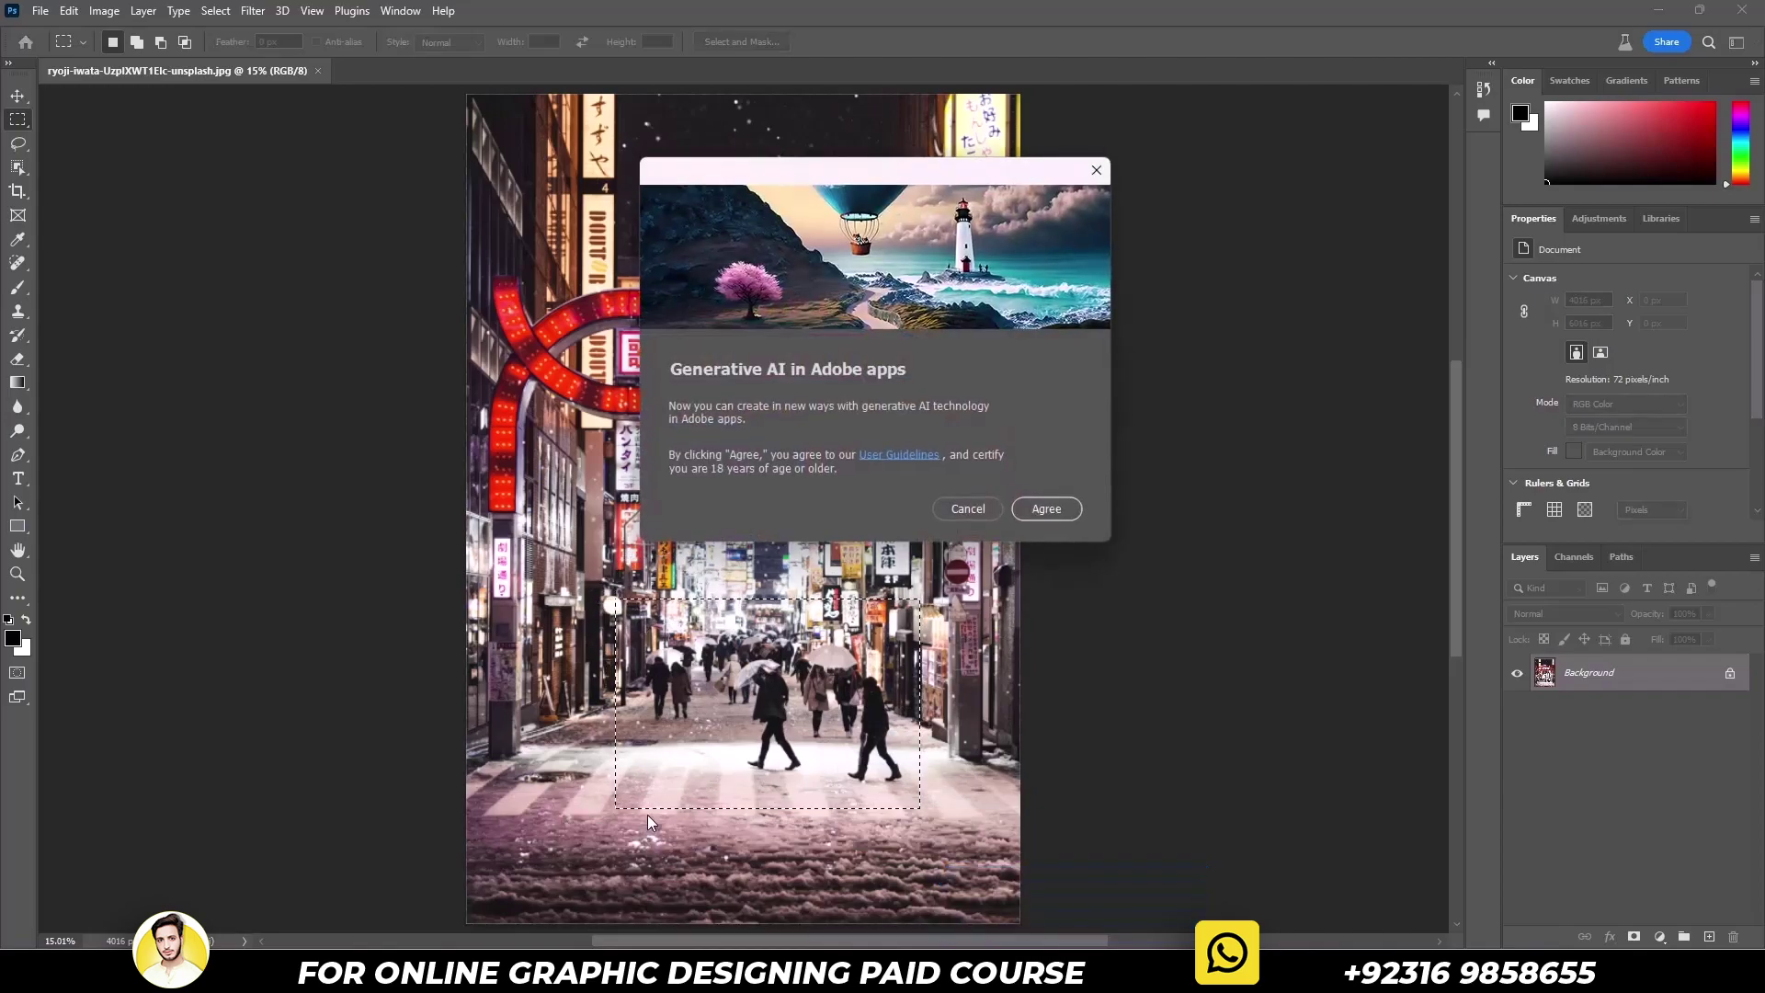
{"action": "left_click", "coordinate": [1045, 510]}
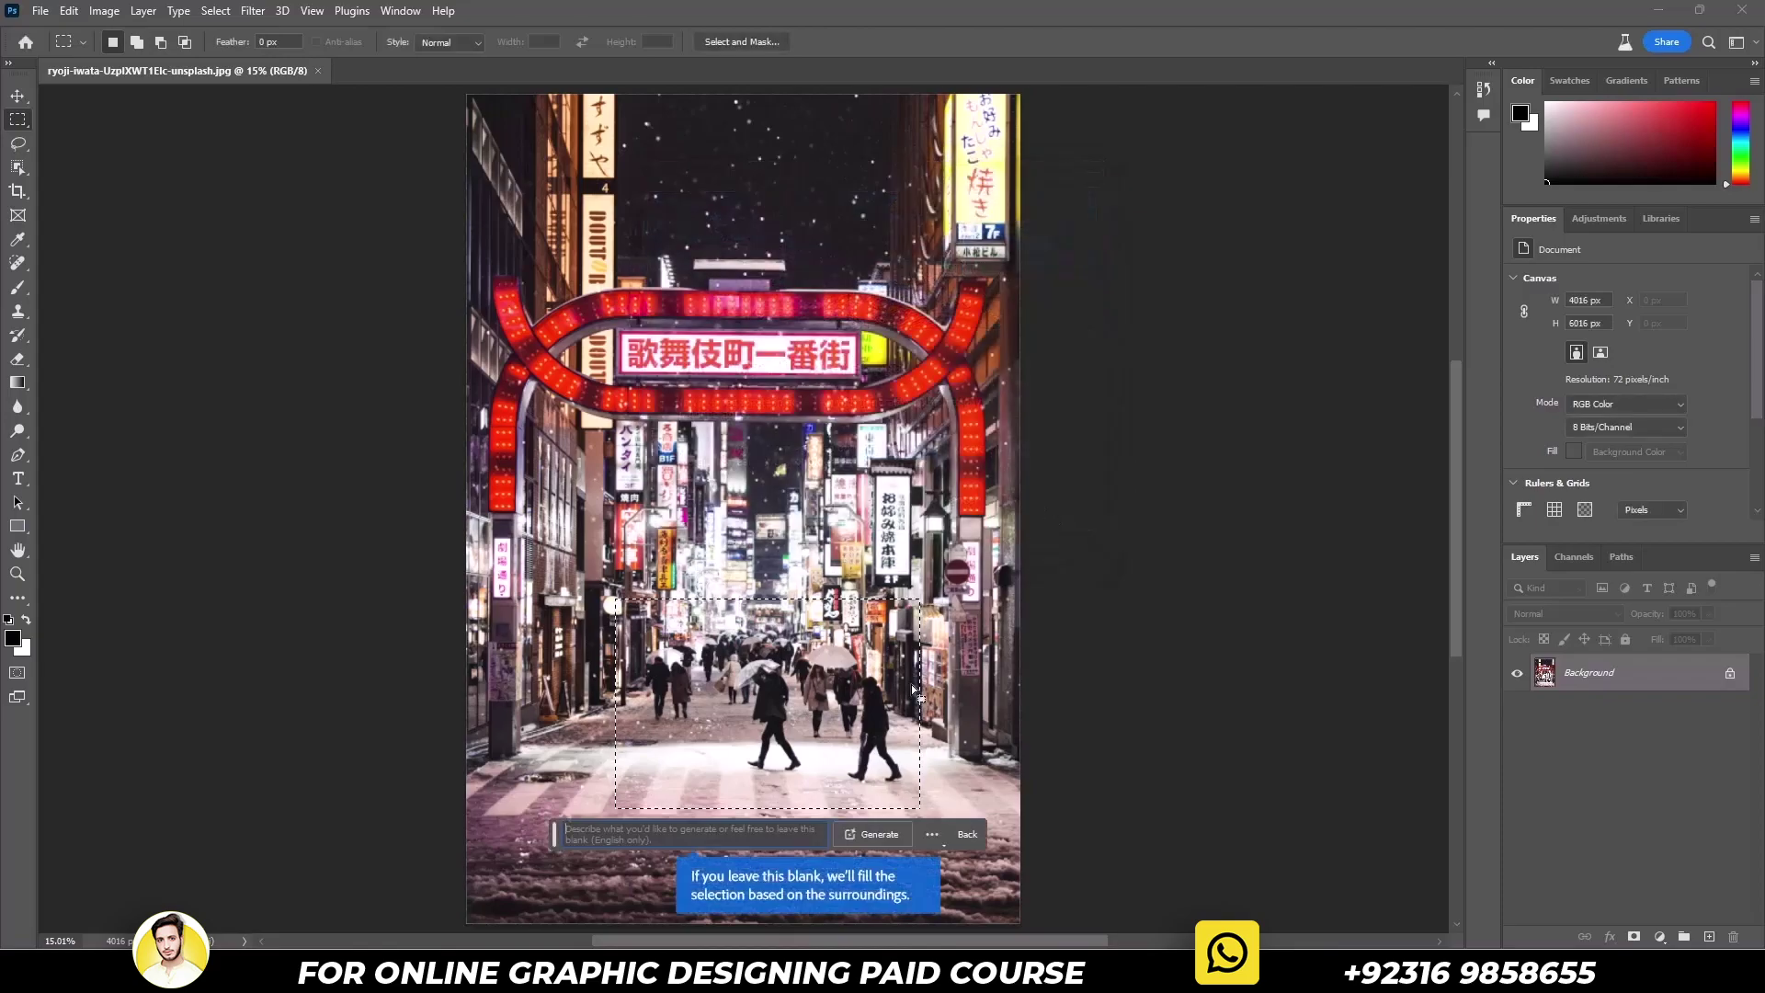
{"action": "left_click", "coordinate": [889, 833]}
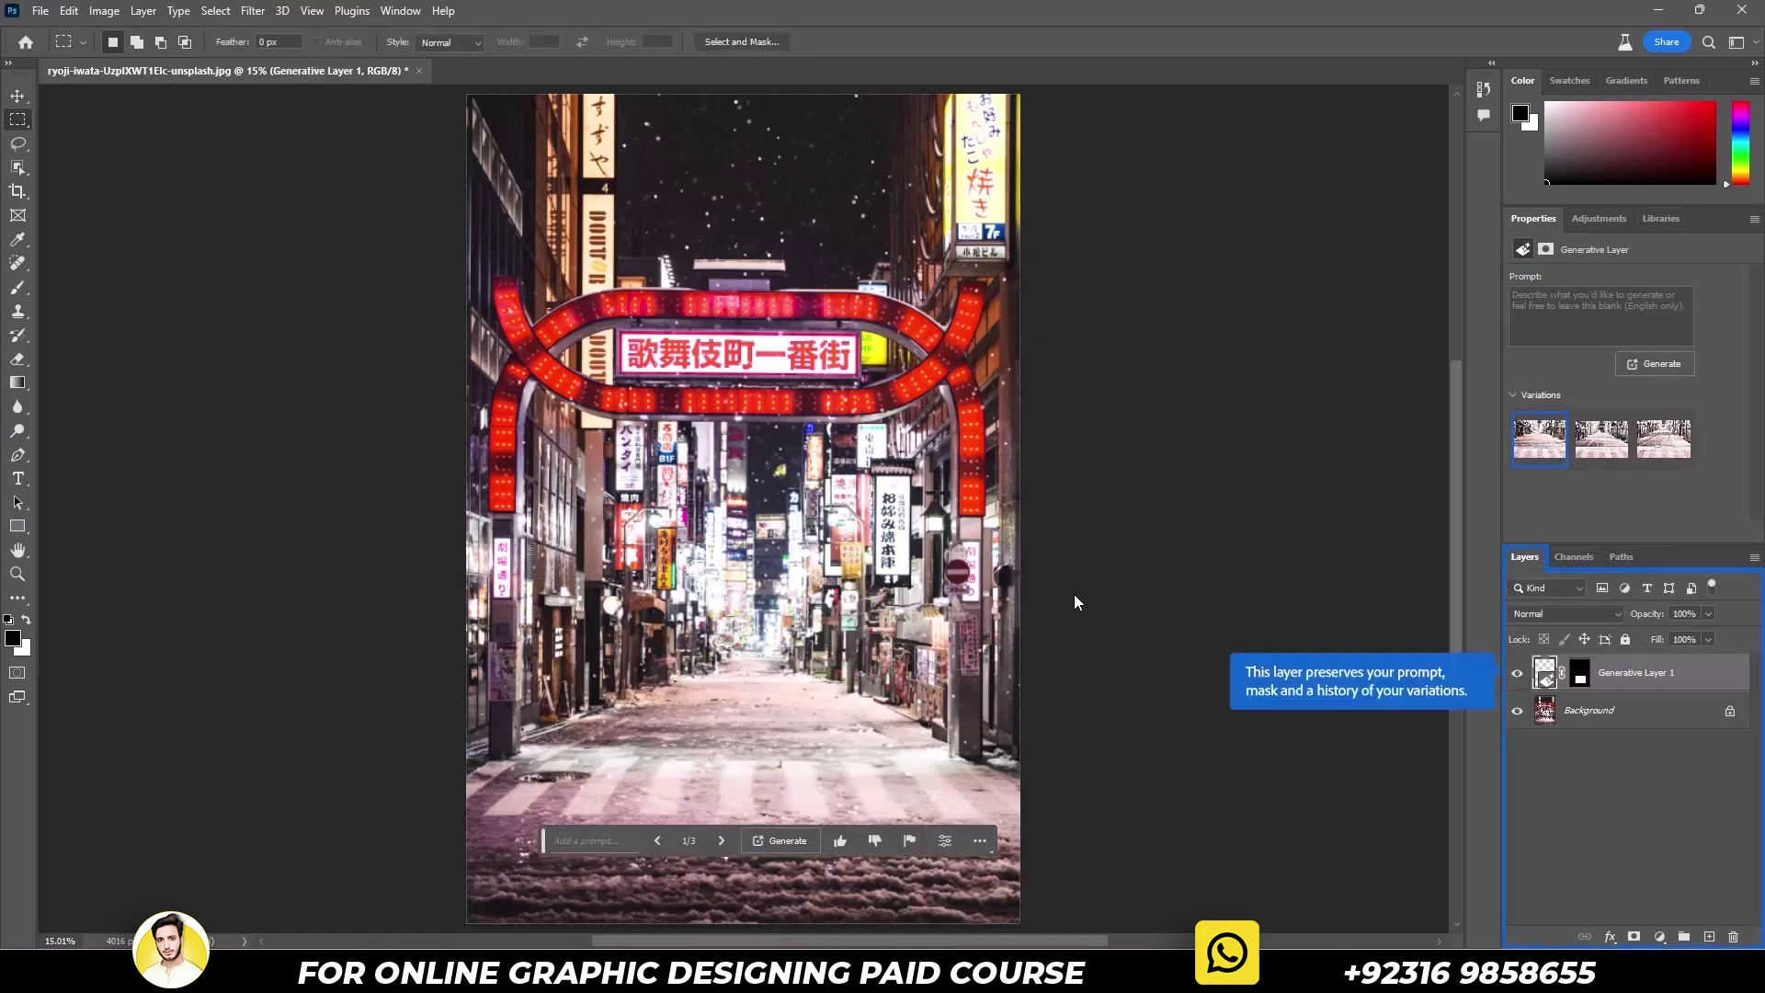
Cycle the Generative Fill variations forward to 3/3
{"action": "left_click", "coordinate": [721, 840]}
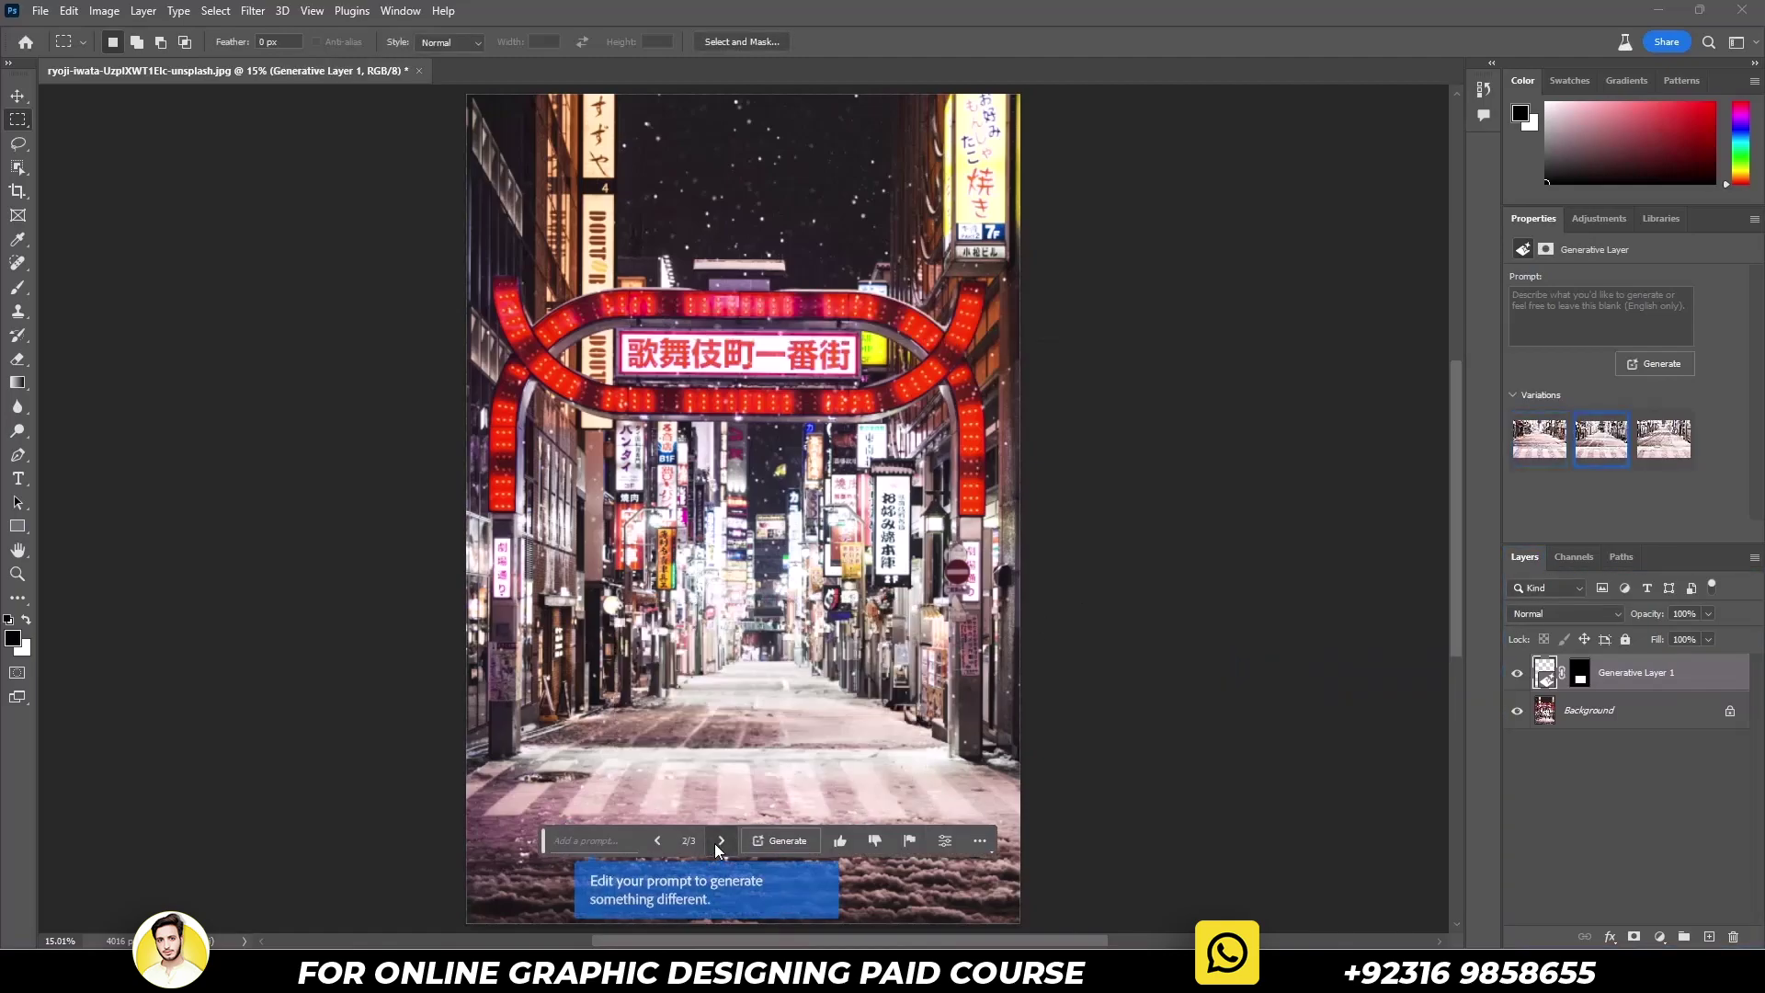
{"action": "left_click", "coordinate": [721, 841]}
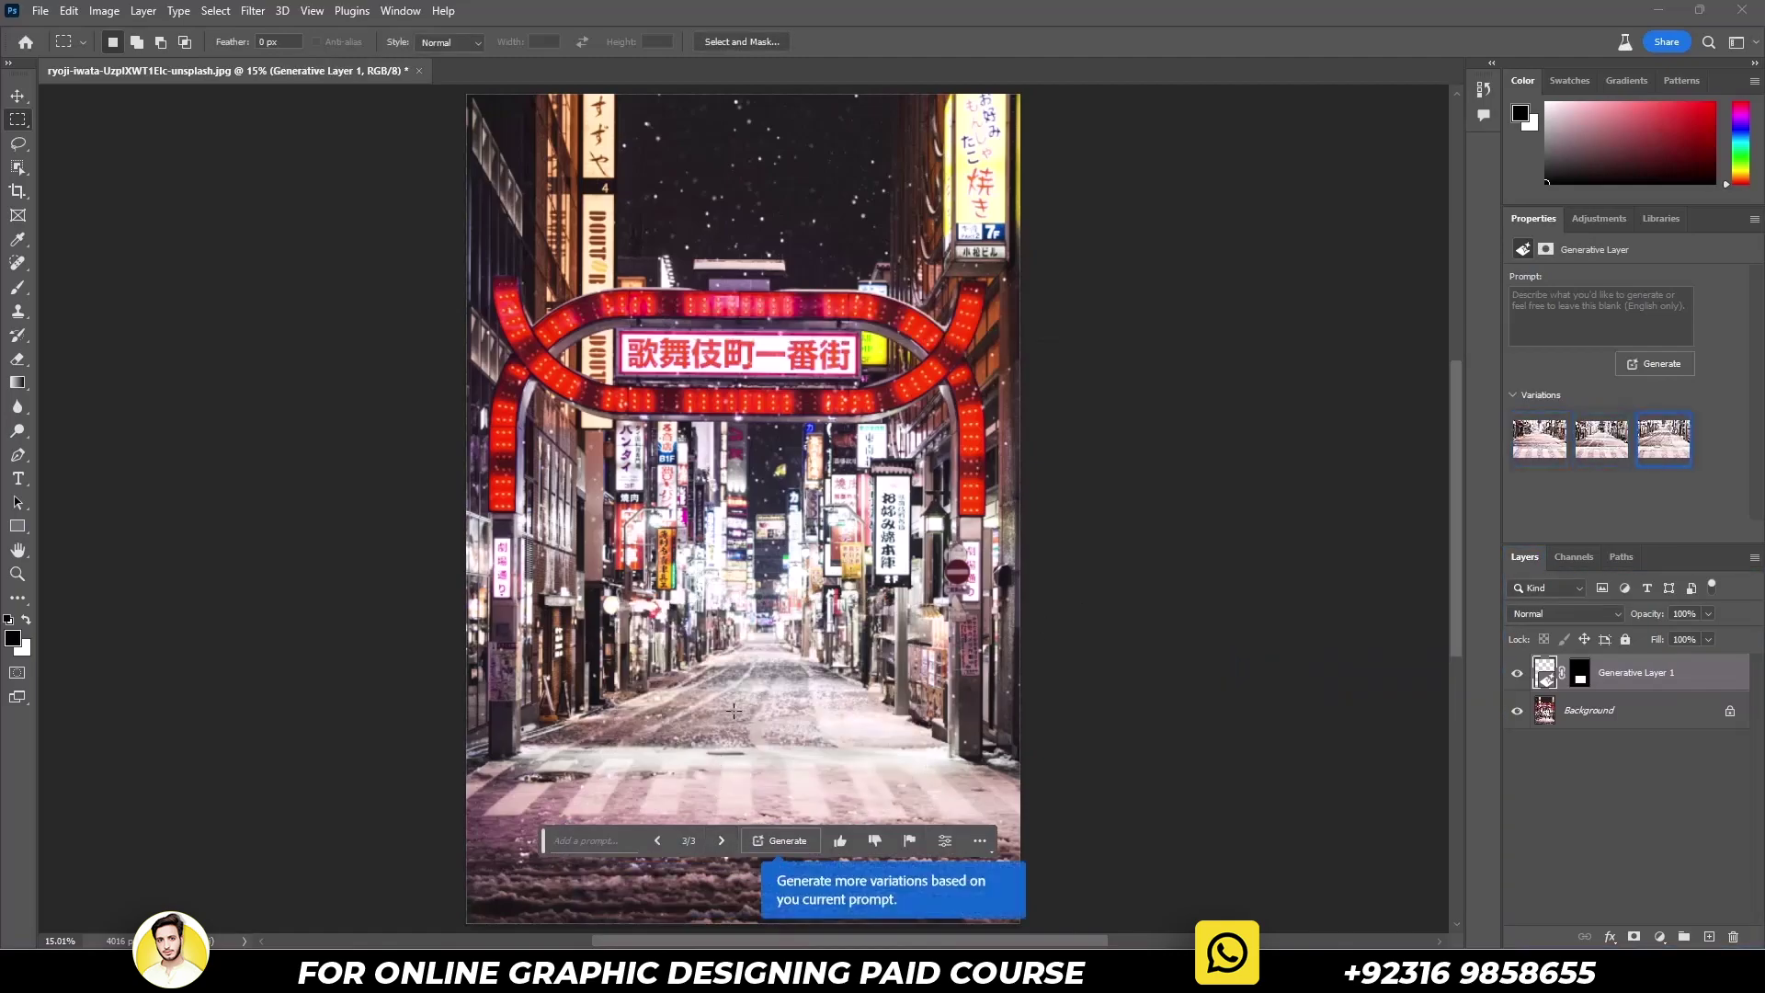